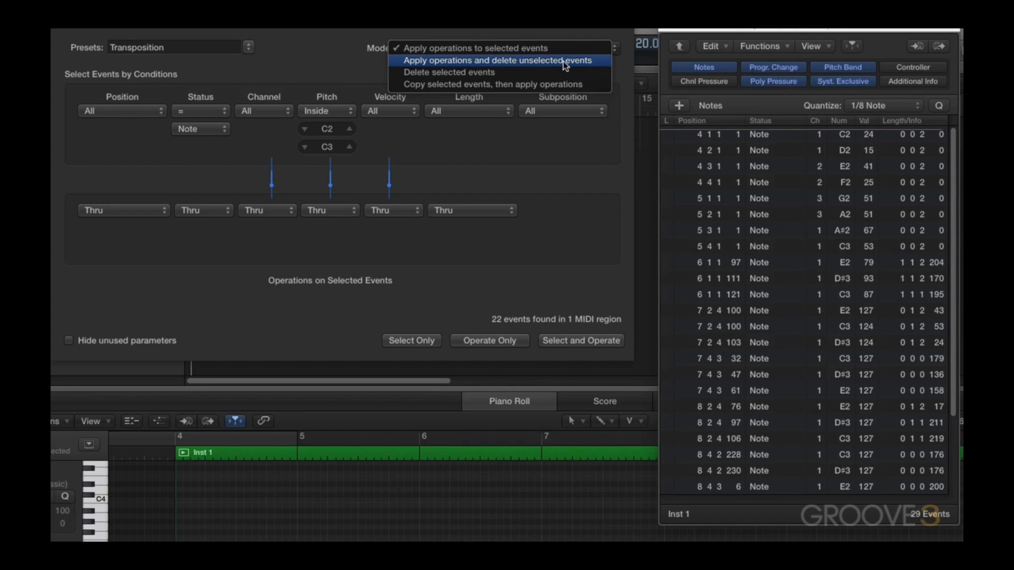
# Step: Set the transform mode to apply operations and delete unselected events, with a pitch operation of Add 12
pyautogui.click(563, 61)
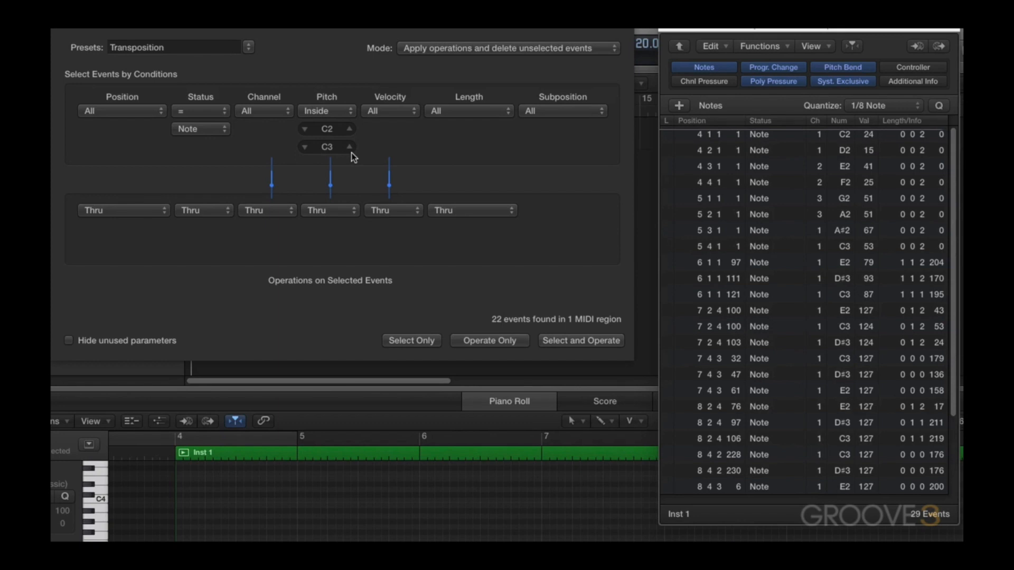
pyautogui.click(344, 210)
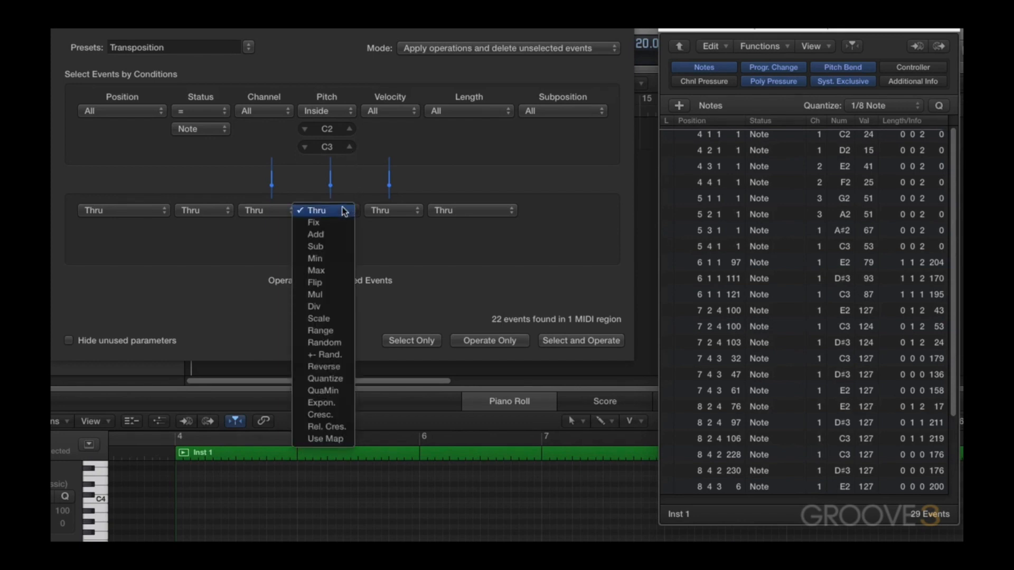
pyautogui.click(337, 235)
pyautogui.doubleClick(336, 229)
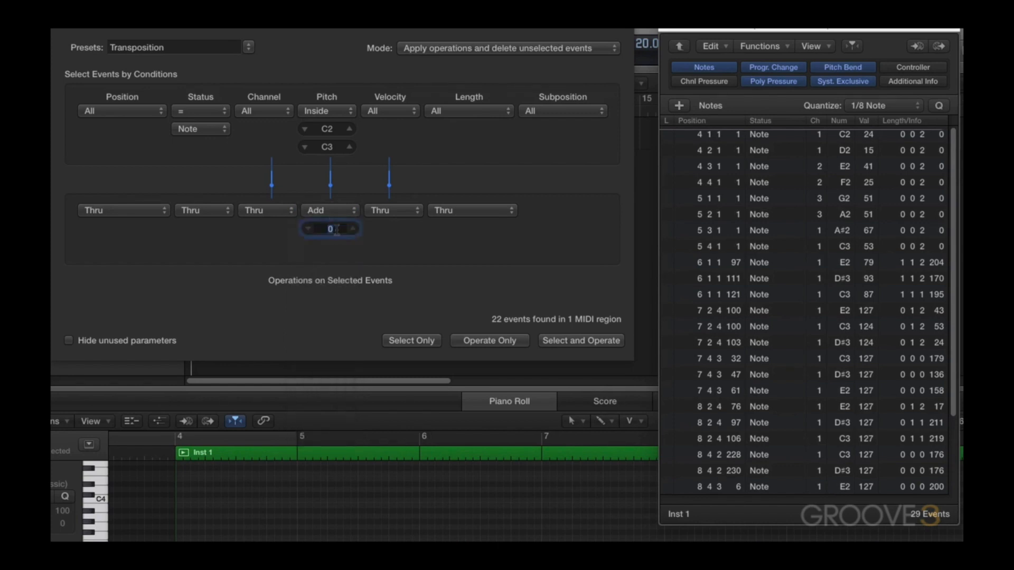
pyautogui.write('12')
pyautogui.press('Return')
# Step: Select the C2 to C3 notes in the Inst 1 region, run only the operation on them, and undo it
pyautogui.click(406, 343)
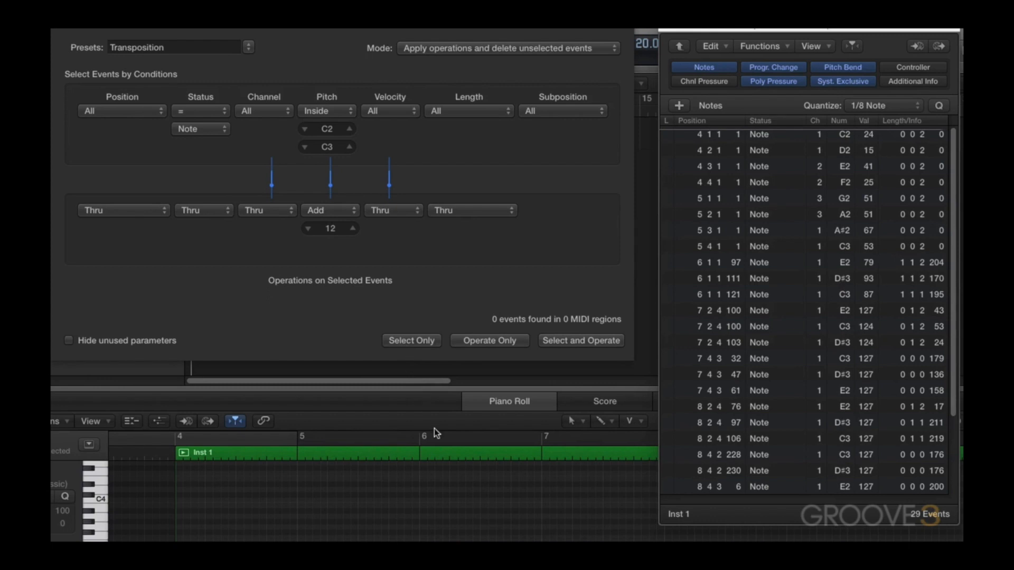
pyautogui.click(451, 457)
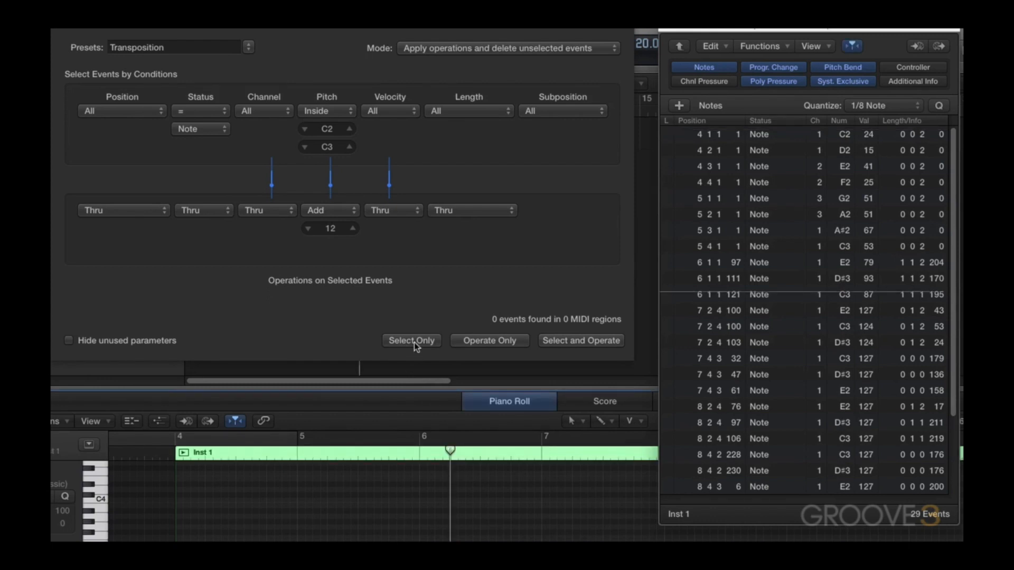
pyautogui.click(412, 341)
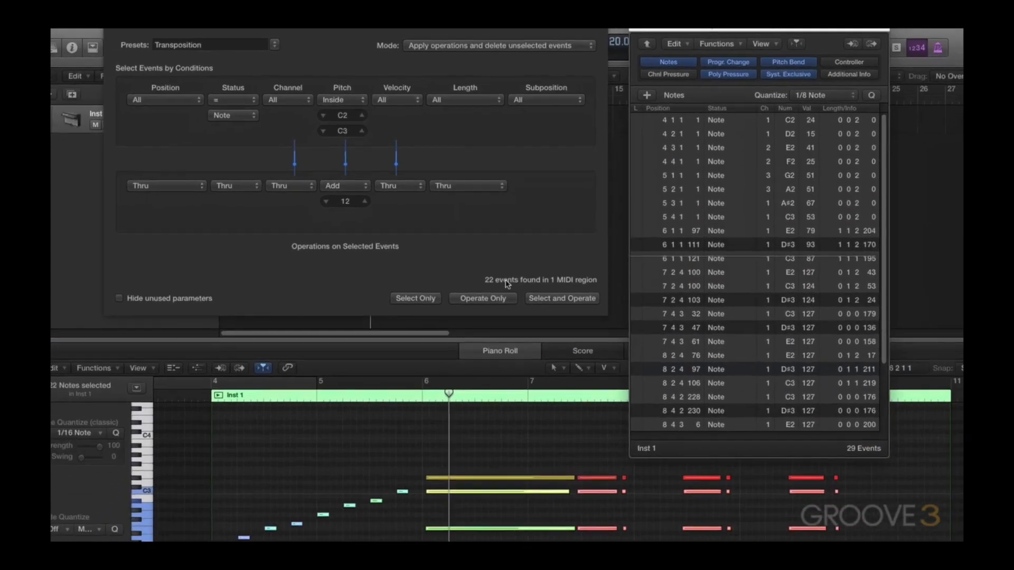
pyautogui.click(497, 294)
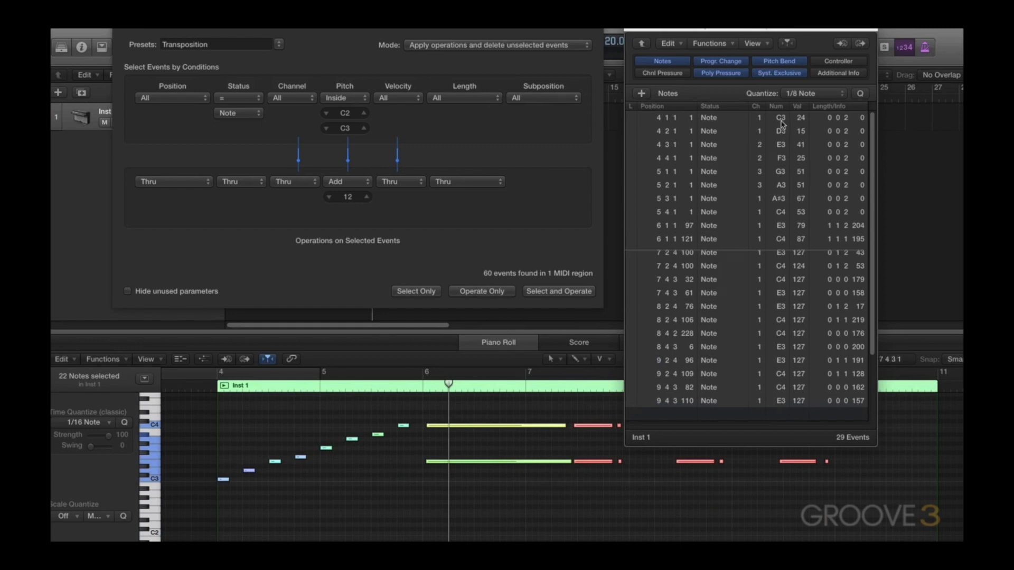
pyautogui.press('super+z')
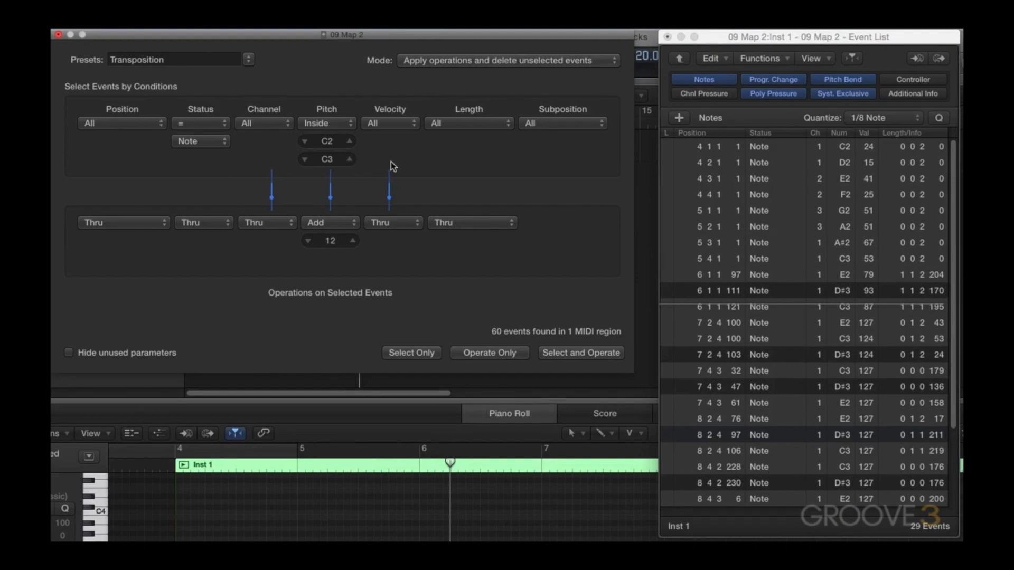
# Step: Delete the C2 to C3 notes using the delete selected events mode, and undo the deletion
pyautogui.click(487, 59)
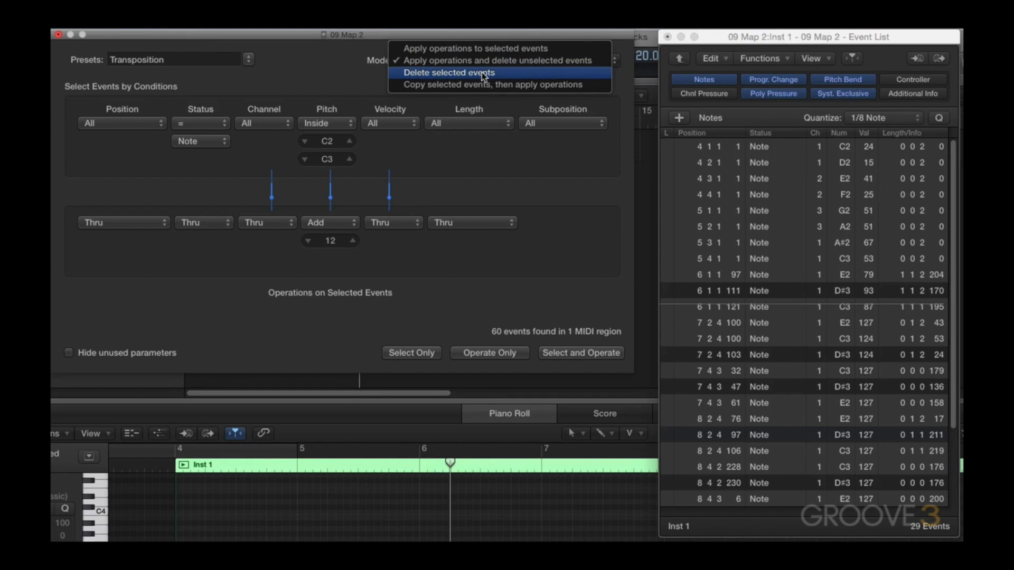
pyautogui.click(482, 72)
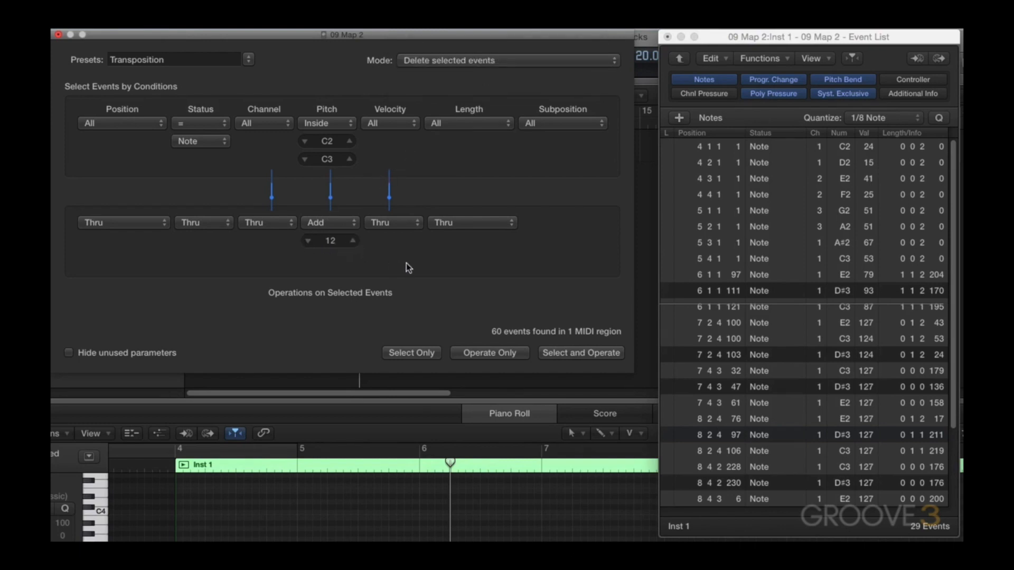
pyautogui.click(426, 358)
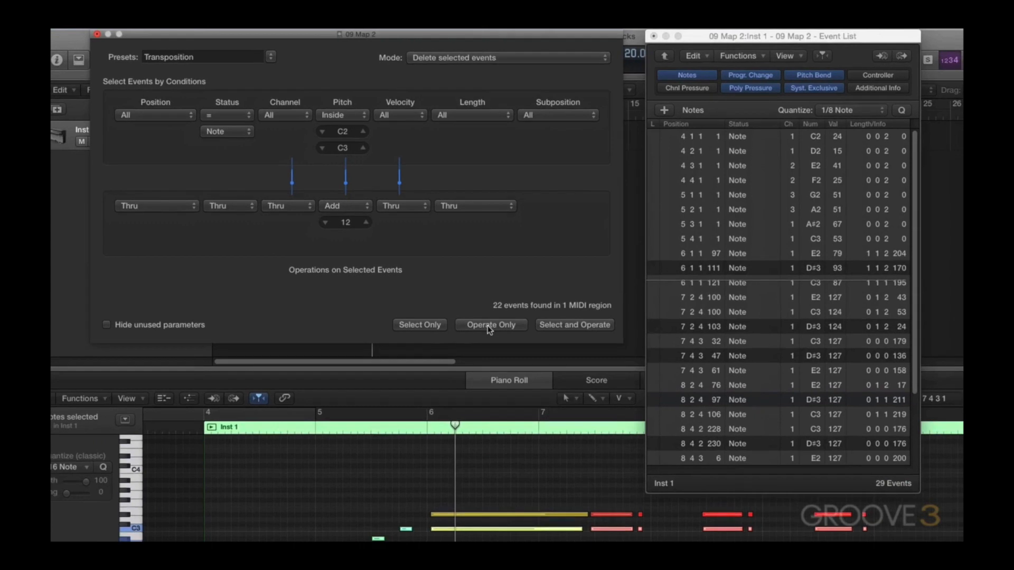
pyautogui.click(486, 355)
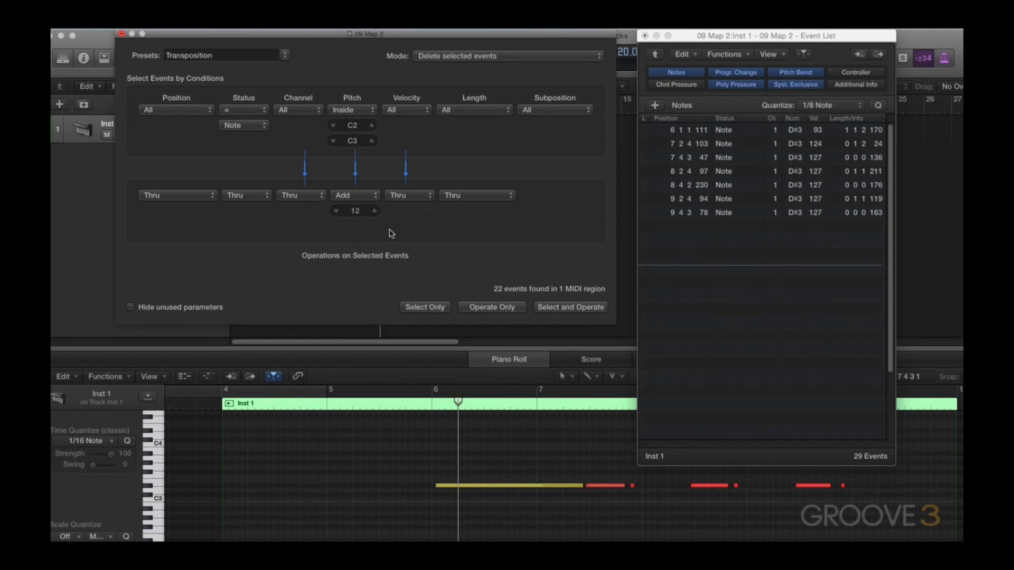
pyautogui.press('super+z')
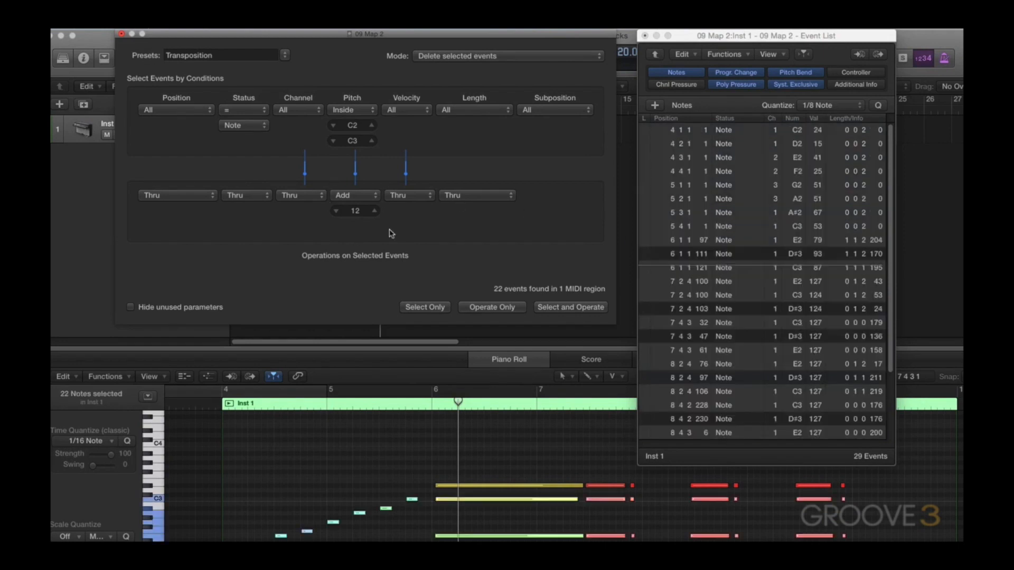
# Step: Copy the C2 to C3 notes and apply operations to the copies, adding 12 to pitch and 3 to velocity
pyautogui.click(453, 60)
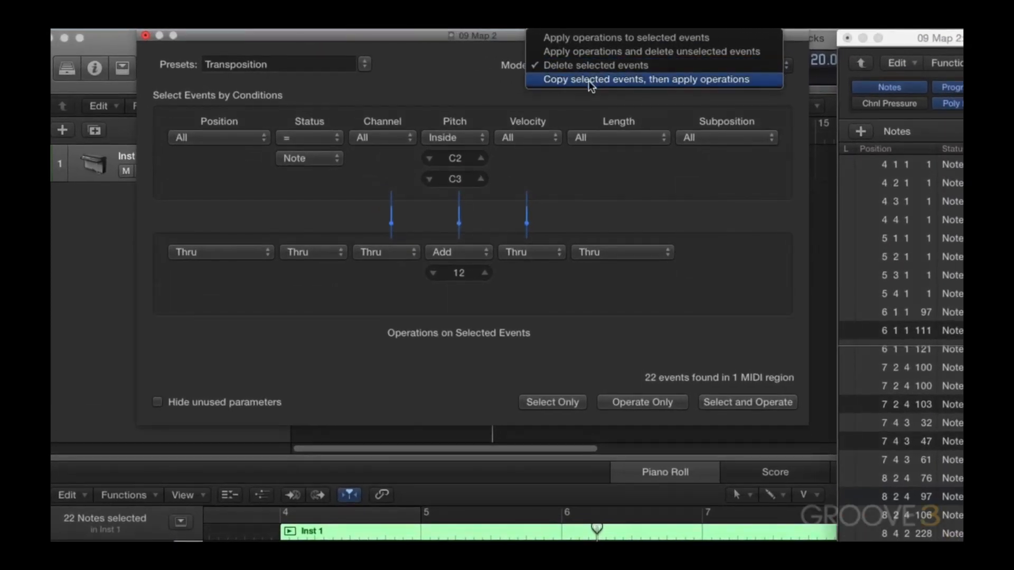
pyautogui.click(590, 85)
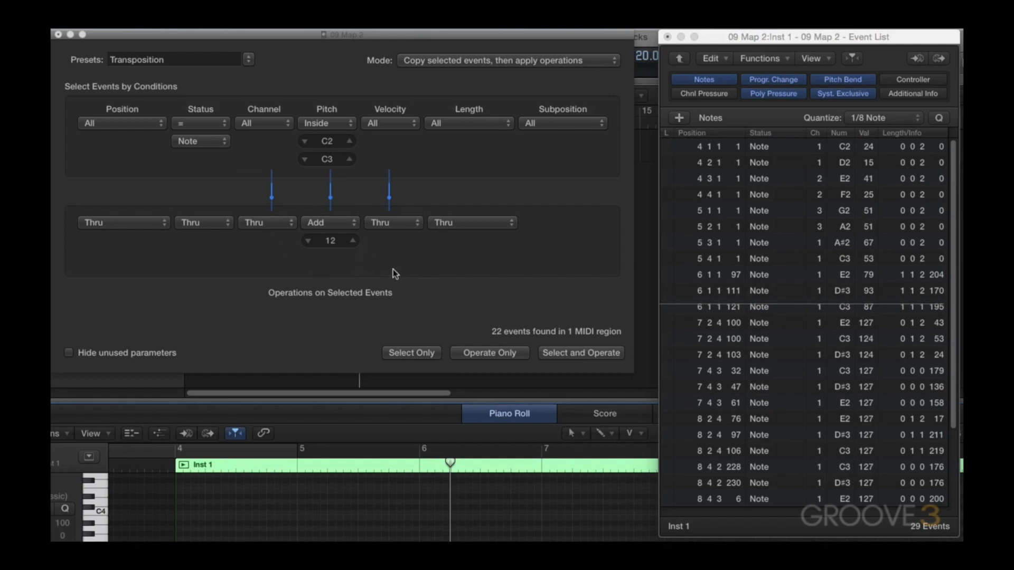
pyautogui.click(391, 223)
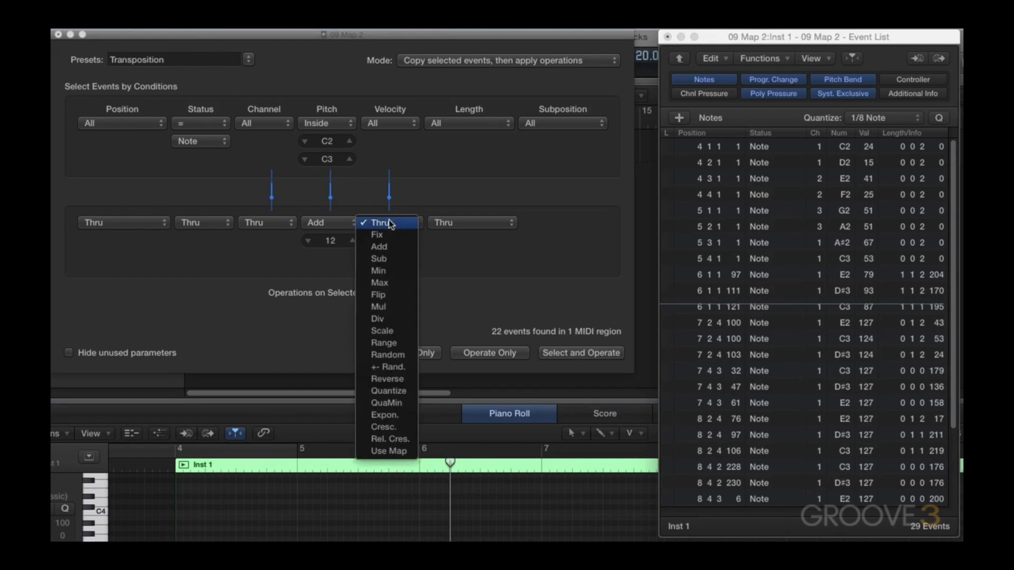
pyautogui.click(387, 247)
pyautogui.click(416, 240)
pyautogui.click(416, 241)
pyautogui.click(416, 240)
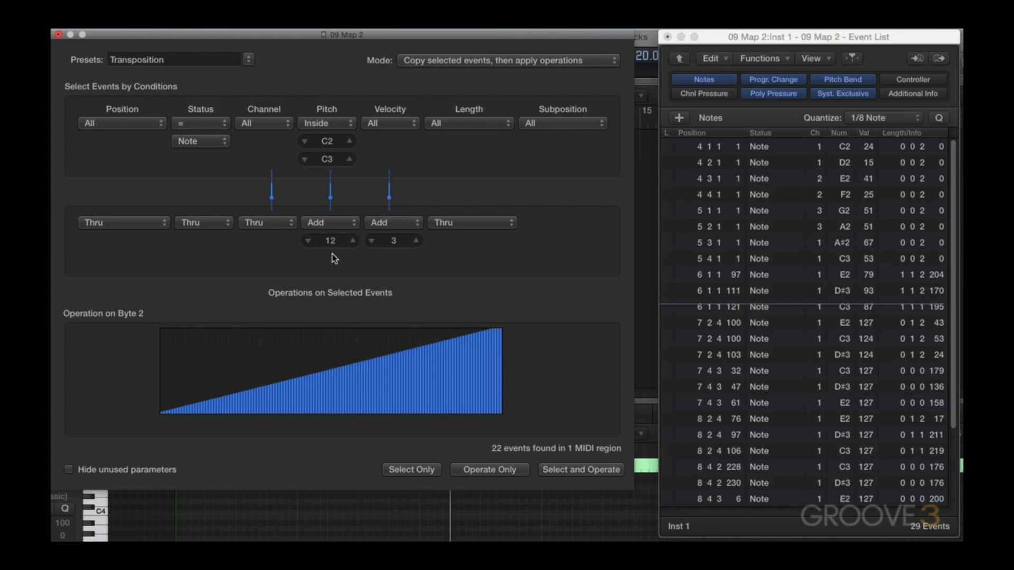
pyautogui.click(578, 470)
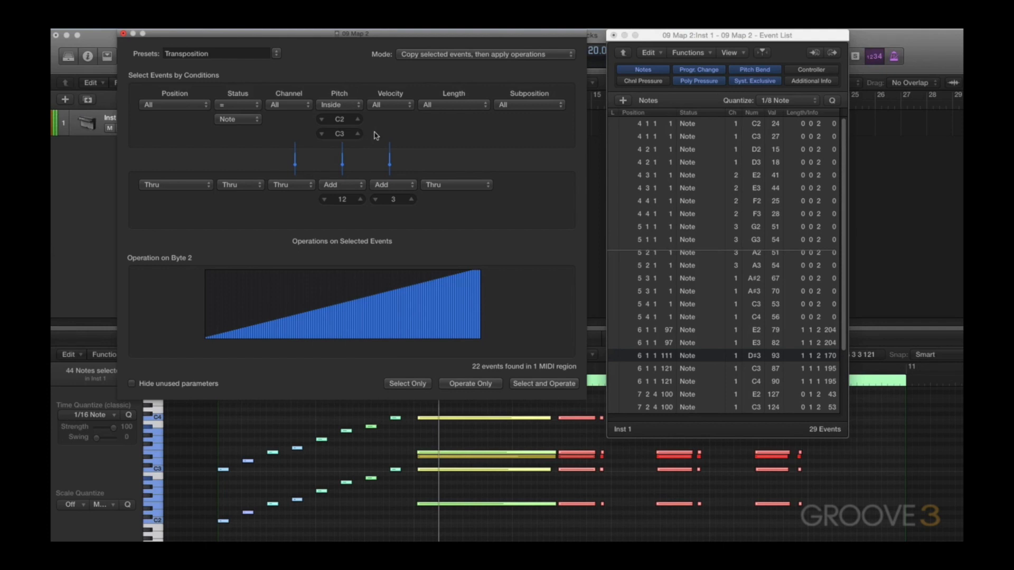
# Step: Set the transform mode to apply operations to selected events
pyautogui.click(463, 58)
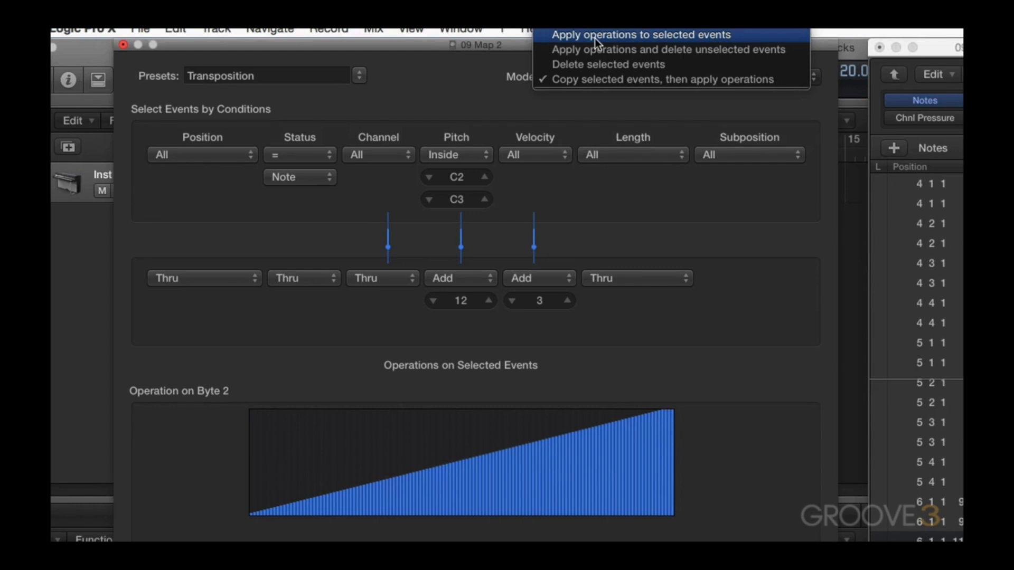
pyautogui.click(594, 38)
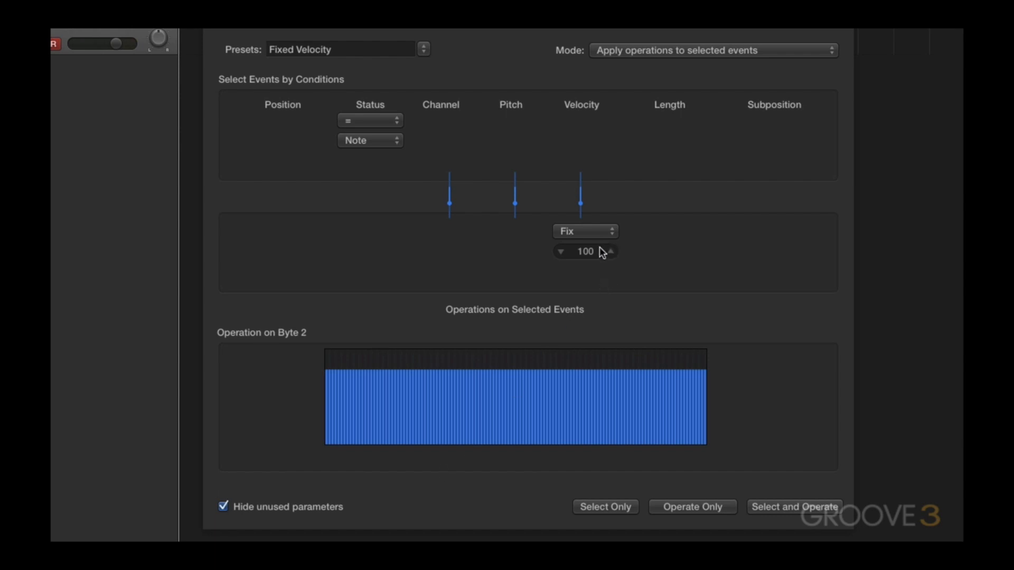
# Step: Set the fixed velocity value of the Fixed Velocity preset to 80
pyautogui.doubleClick(585, 252)
pyautogui.write('80')
pyautogui.press('Return')
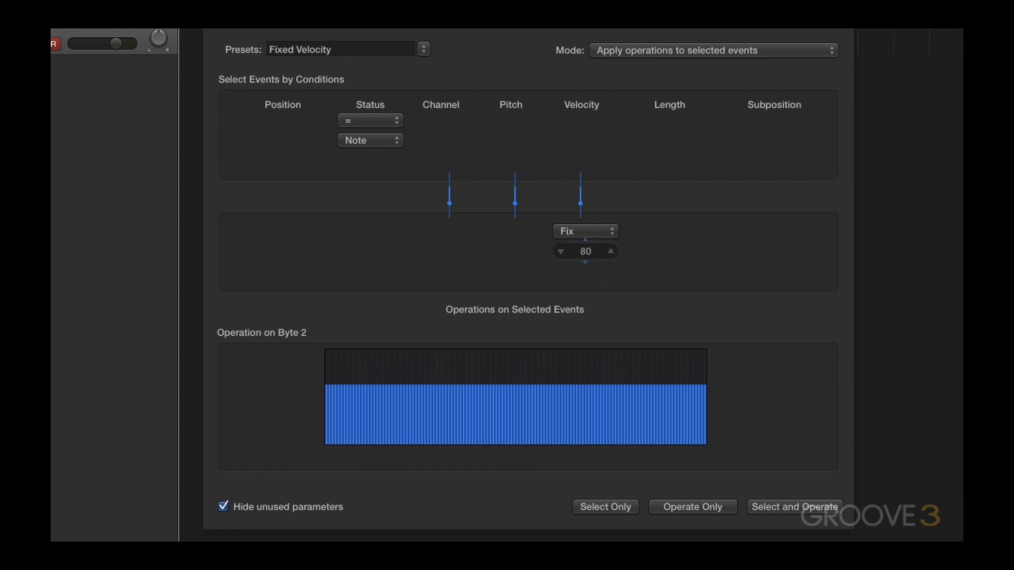
# Step: Load the Random Velocity preset and switch back to Fixed Velocity
pyautogui.click(414, 50)
pyautogui.click(424, 49)
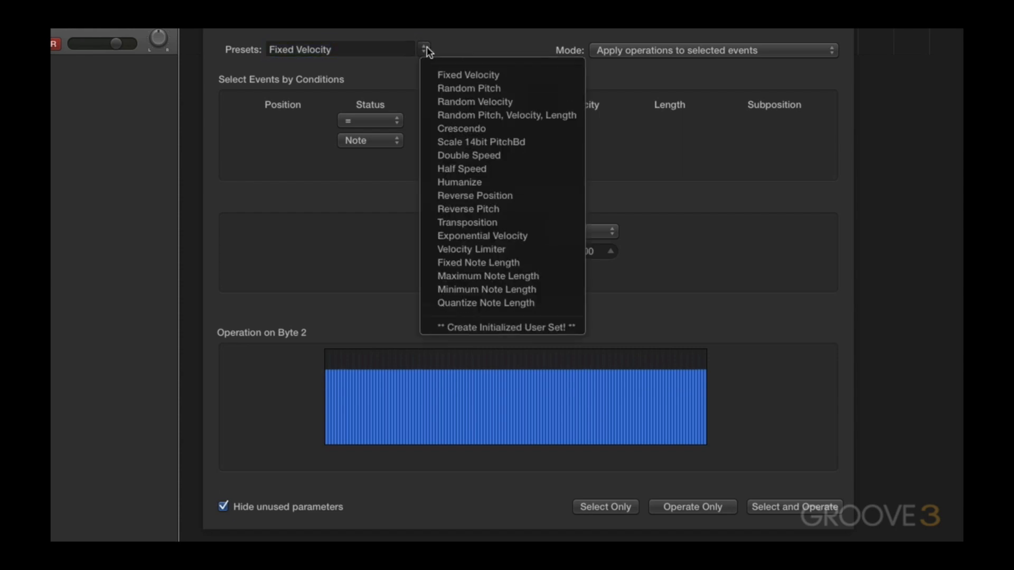
pyautogui.click(433, 103)
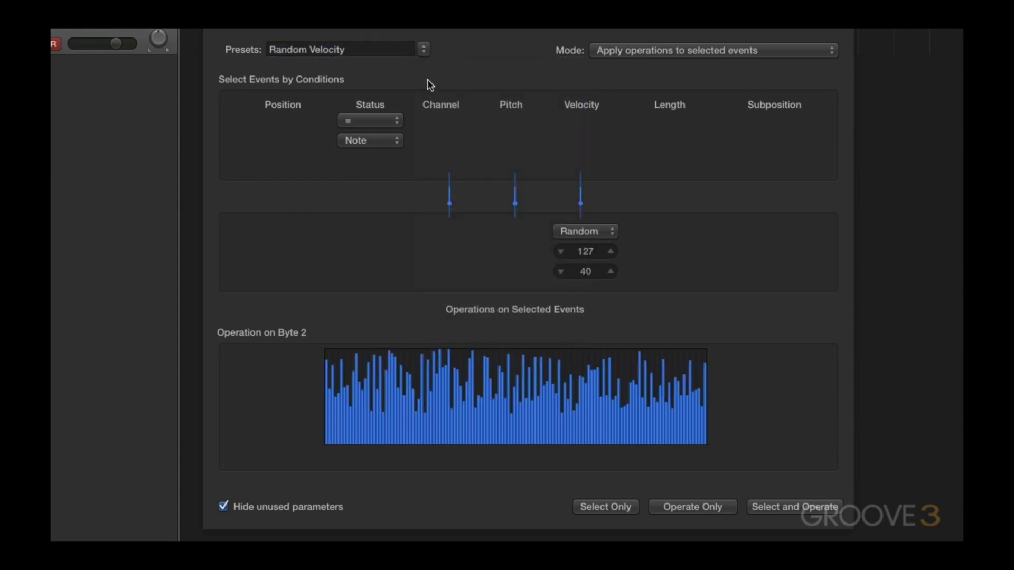
pyautogui.click(425, 48)
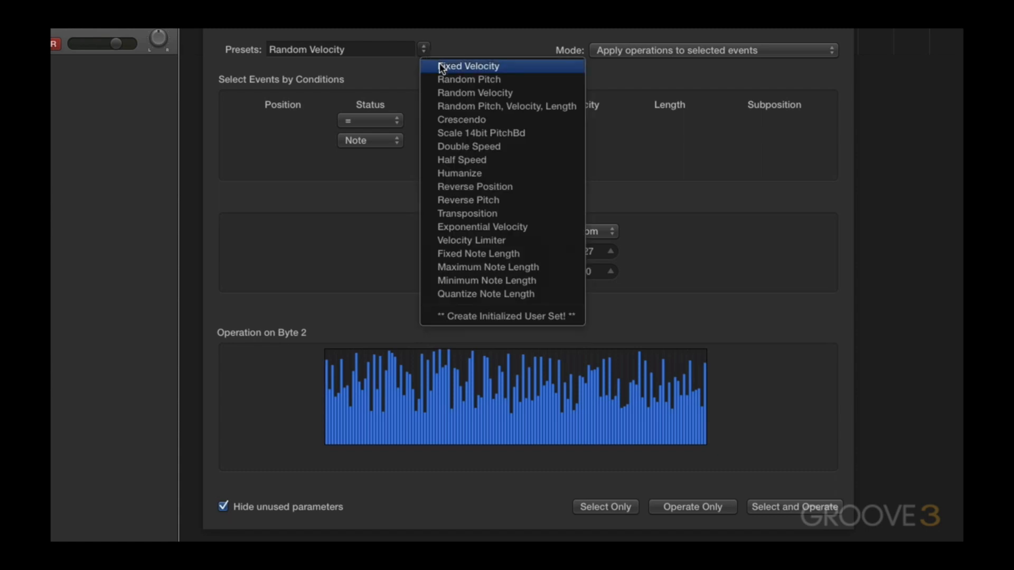
pyautogui.click(439, 64)
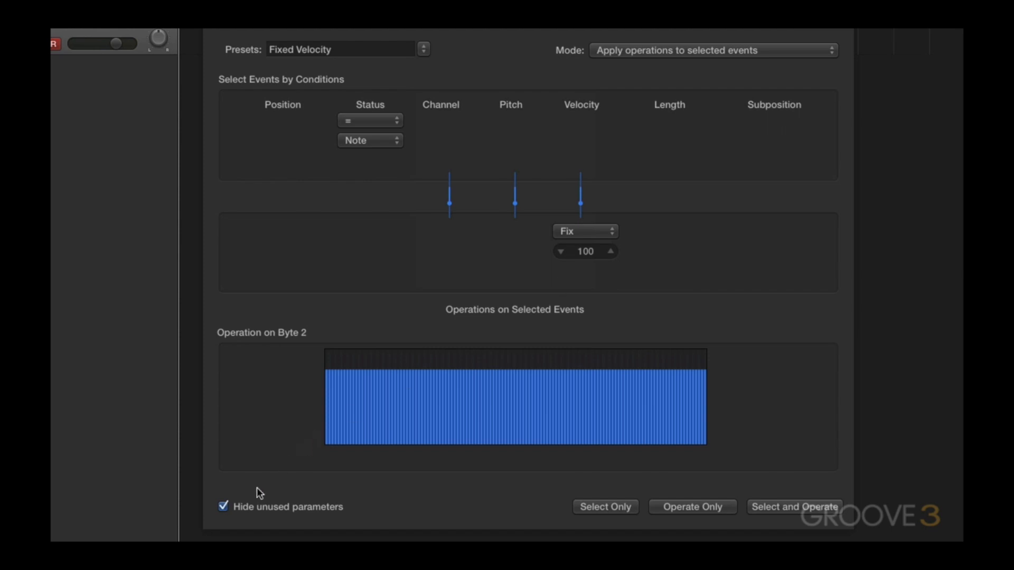
# Step: Show the unused parameters of the Fixed Velocity preset and set its Channel condition to equal 1
pyautogui.click(225, 506)
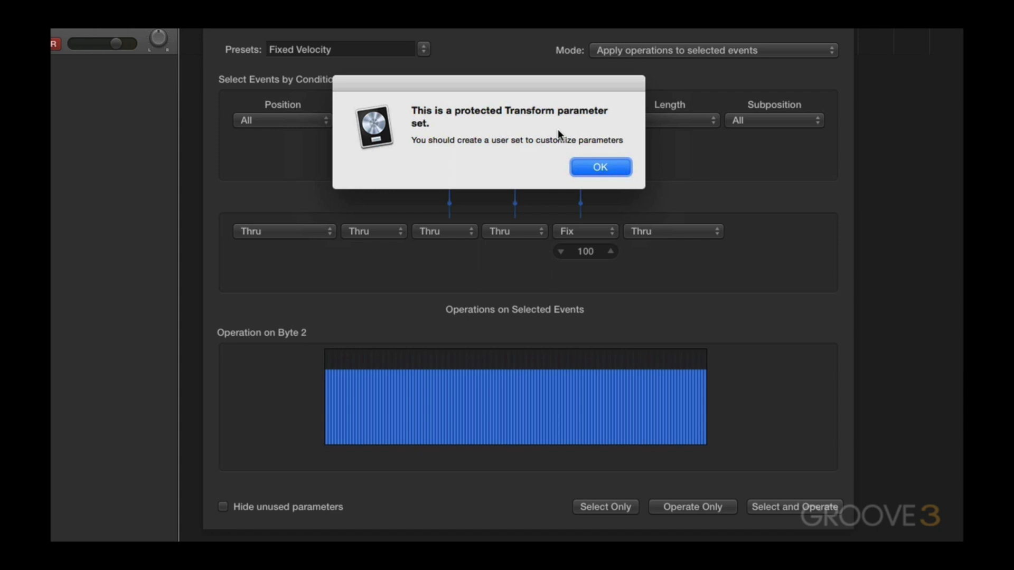
pyautogui.click(589, 169)
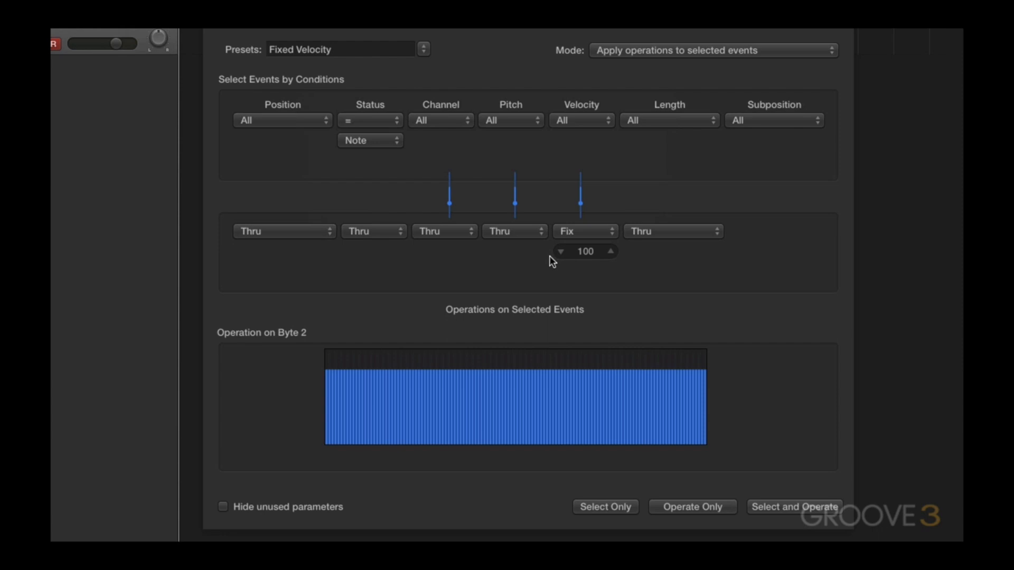
pyautogui.click(437, 119)
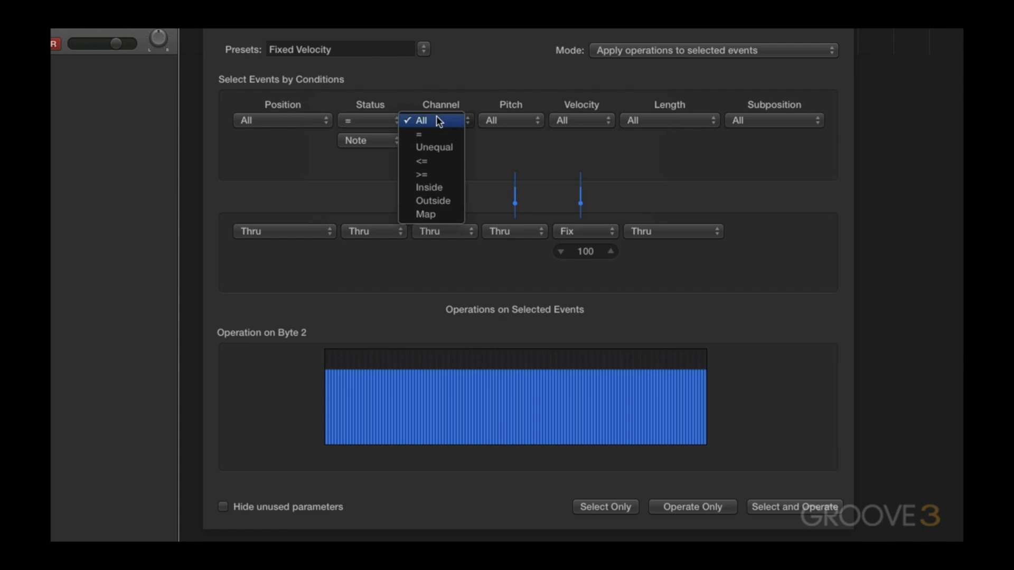
pyautogui.click(436, 130)
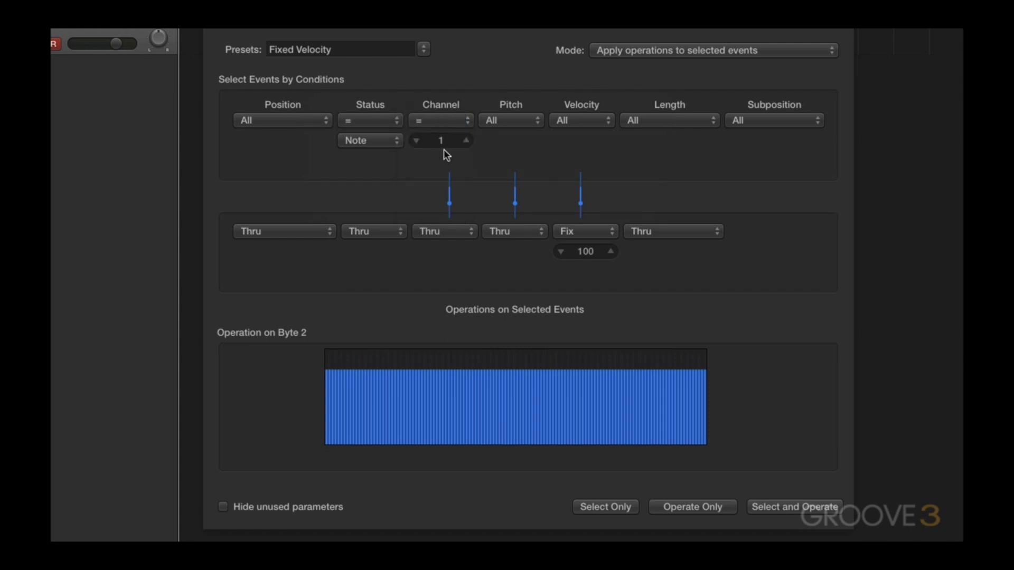
# Step: Reload the Fixed Velocity preset by way of Half Speed and set its Channel condition to equal 1 again
pyautogui.click(425, 48)
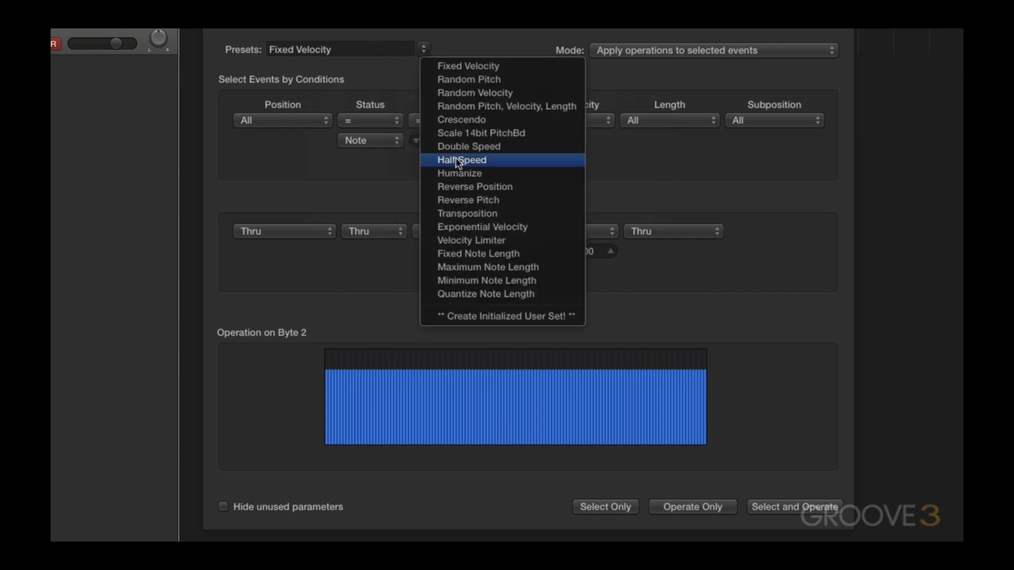
pyautogui.click(455, 157)
pyautogui.click(426, 47)
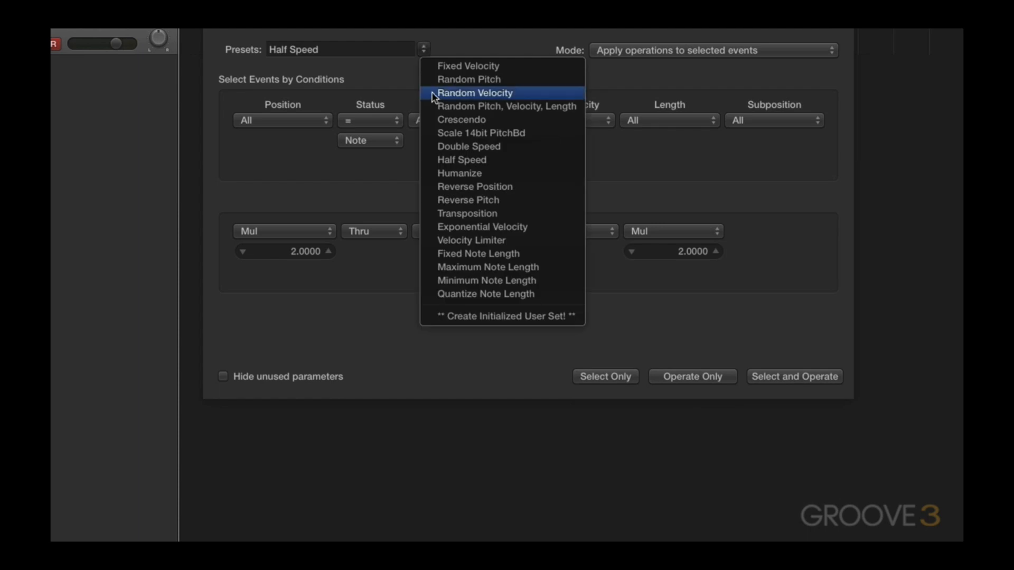
pyautogui.click(438, 65)
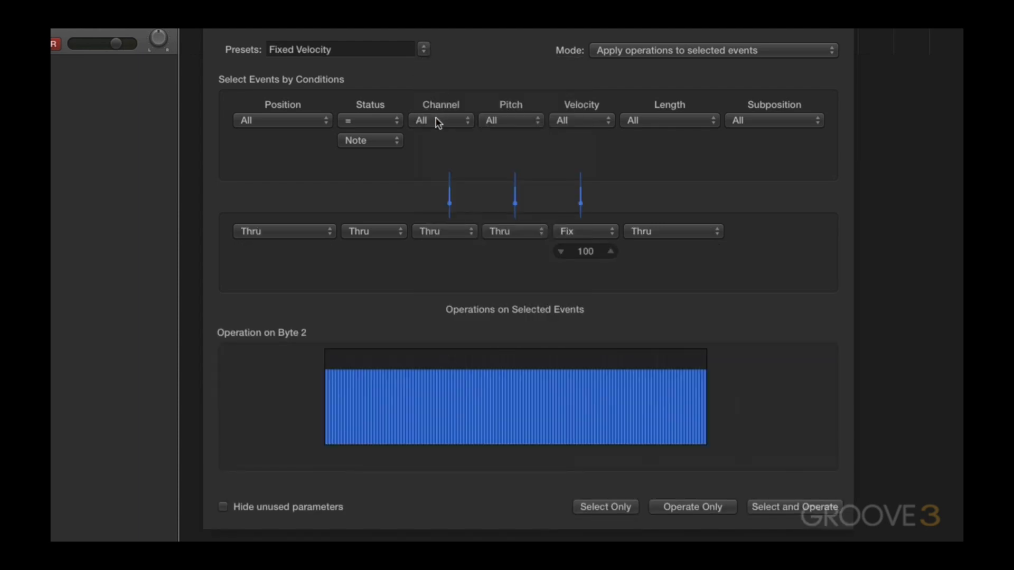
pyautogui.click(438, 120)
pyautogui.click(438, 134)
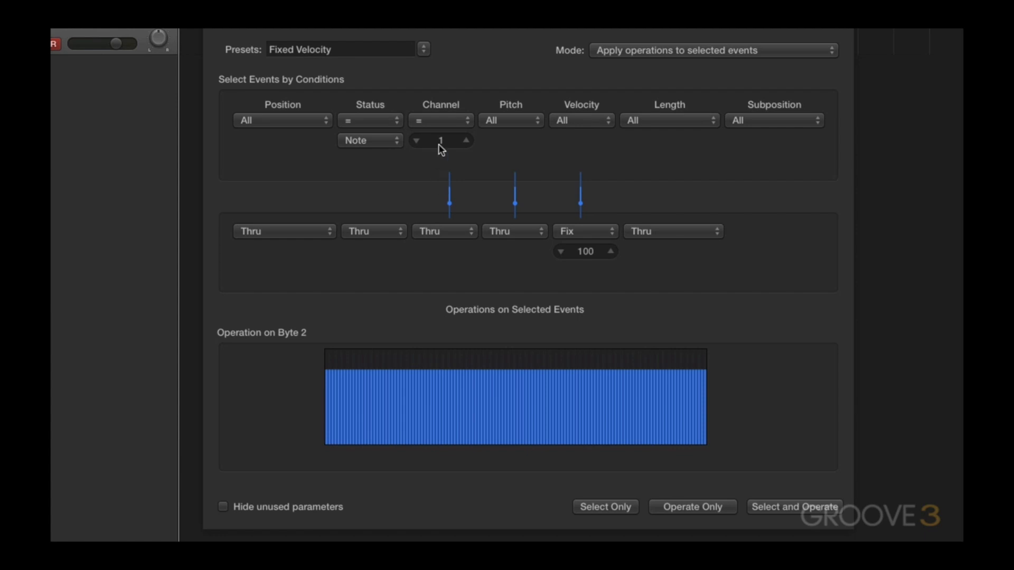
# Step: Create a new initialized user parameter set from the Transform presets
pyautogui.click(426, 47)
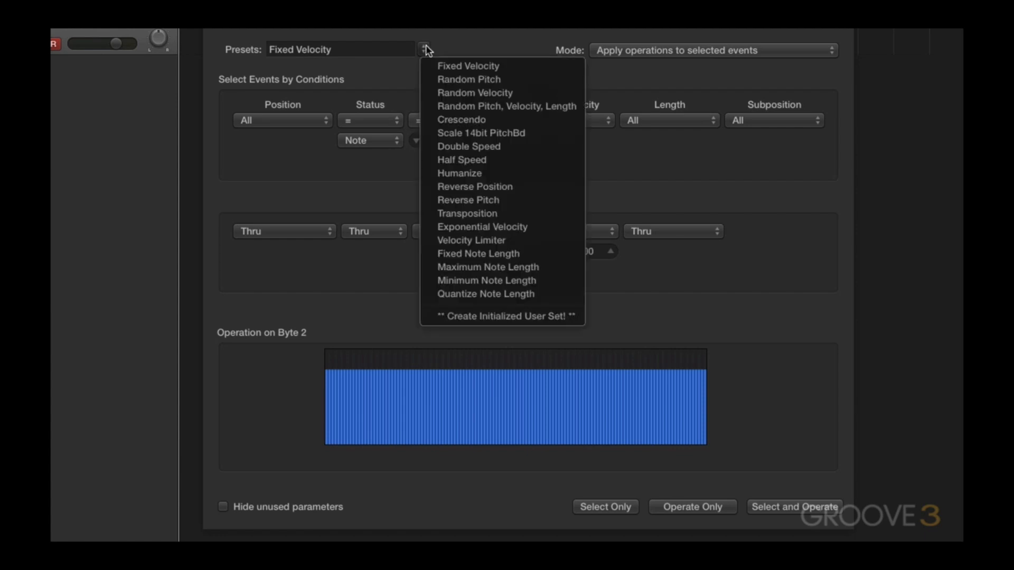
pyautogui.click(444, 315)
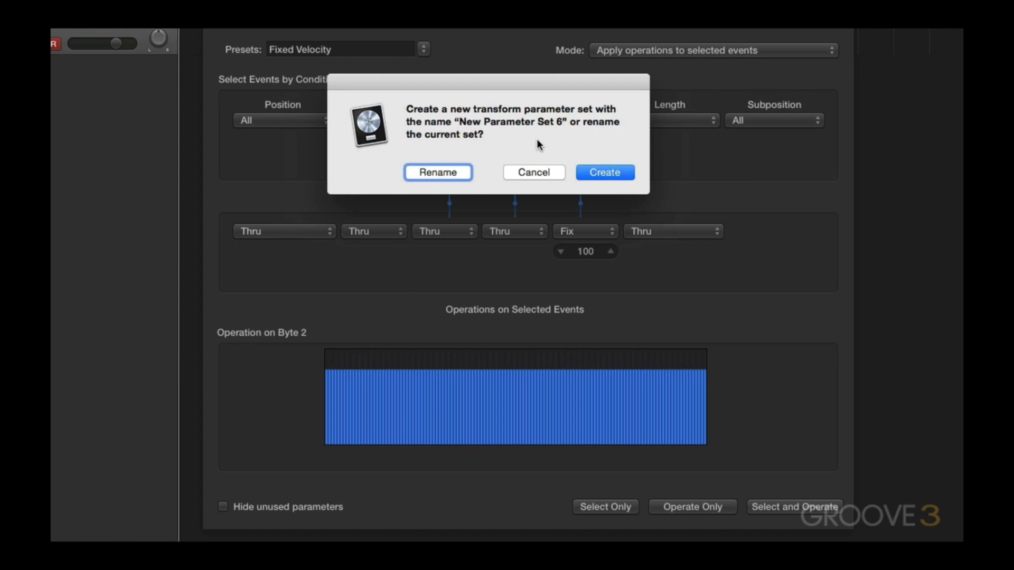
pyautogui.click(613, 172)
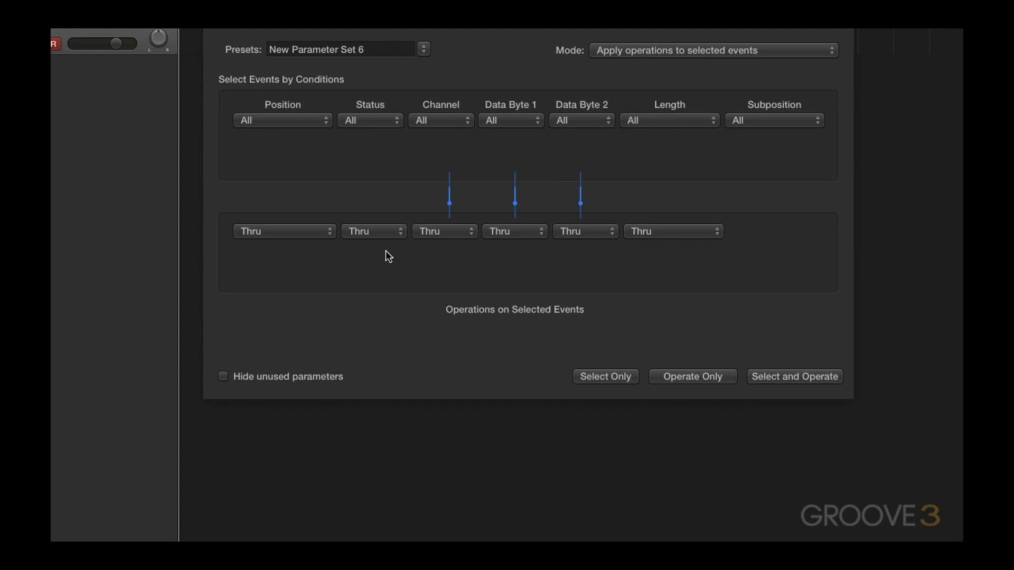
# Step: Load the Fixed Velocity preset and set its Channel condition to equal 1
pyautogui.click(424, 49)
pyautogui.click(428, 66)
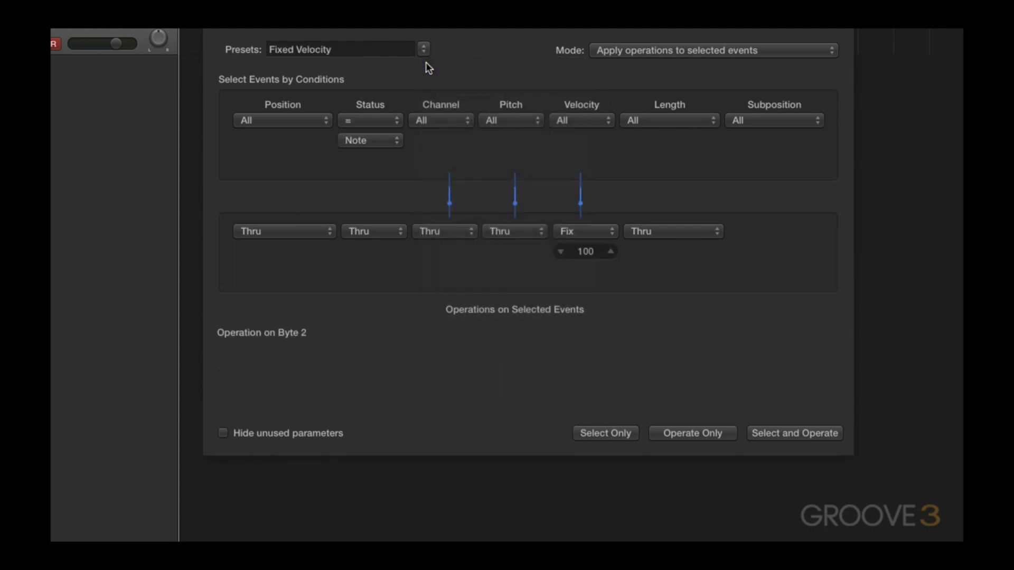
pyautogui.click(441, 120)
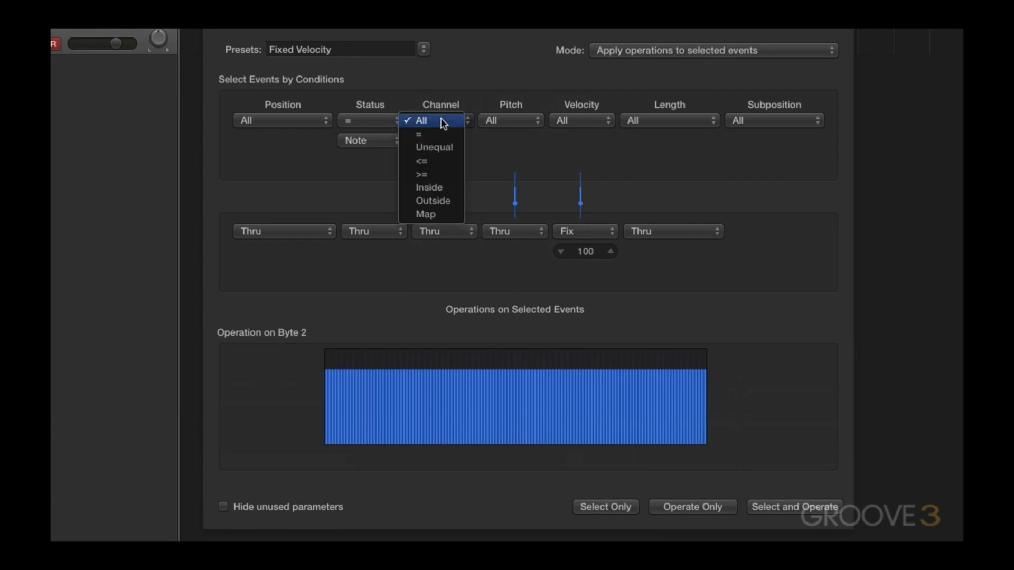
pyautogui.click(439, 137)
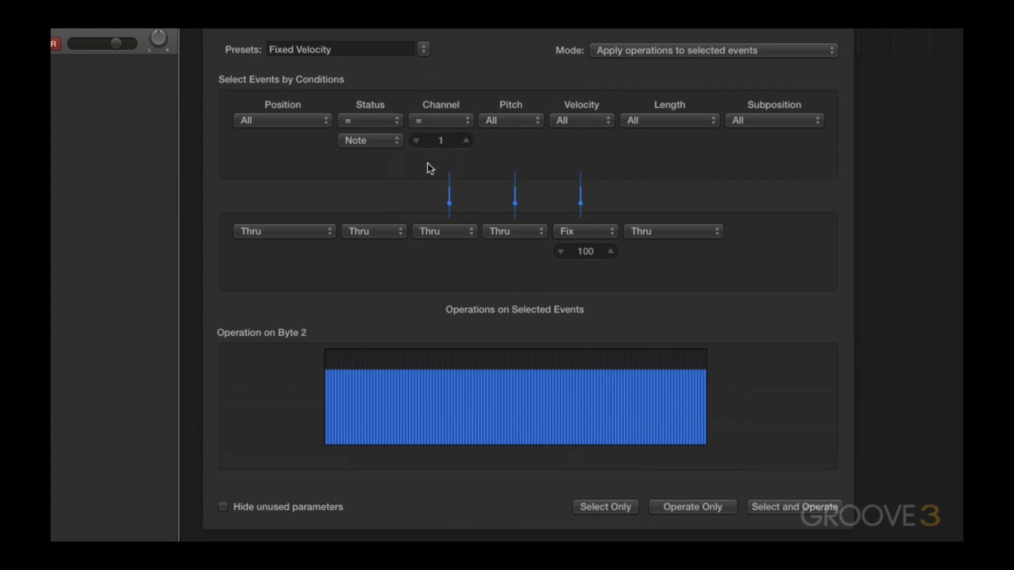
# Step: Store the modified Fixed Velocity settings as a user parameter set, choosing to rename the current set instead of creating a blank one
pyautogui.click(425, 48)
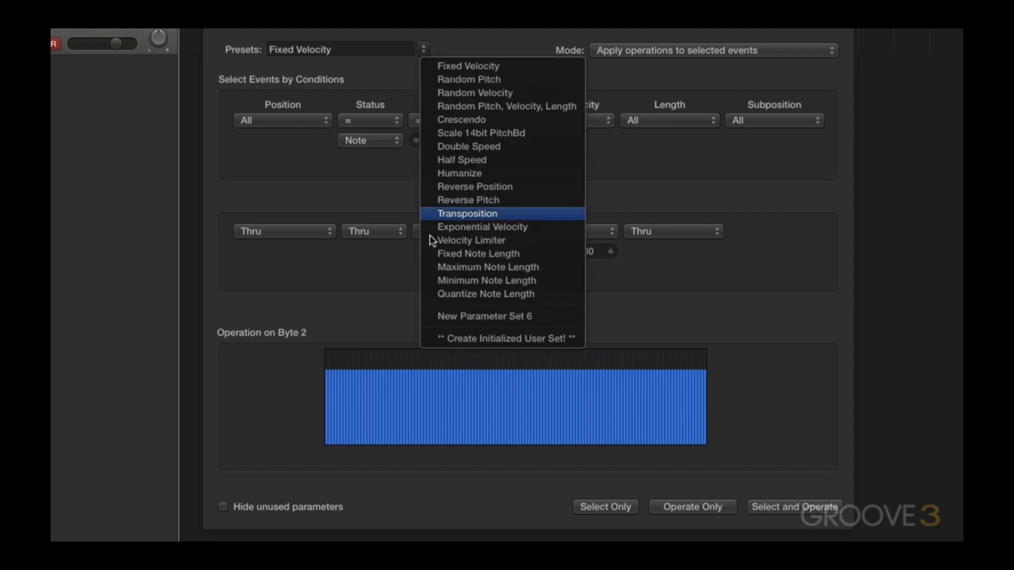
pyautogui.click(458, 338)
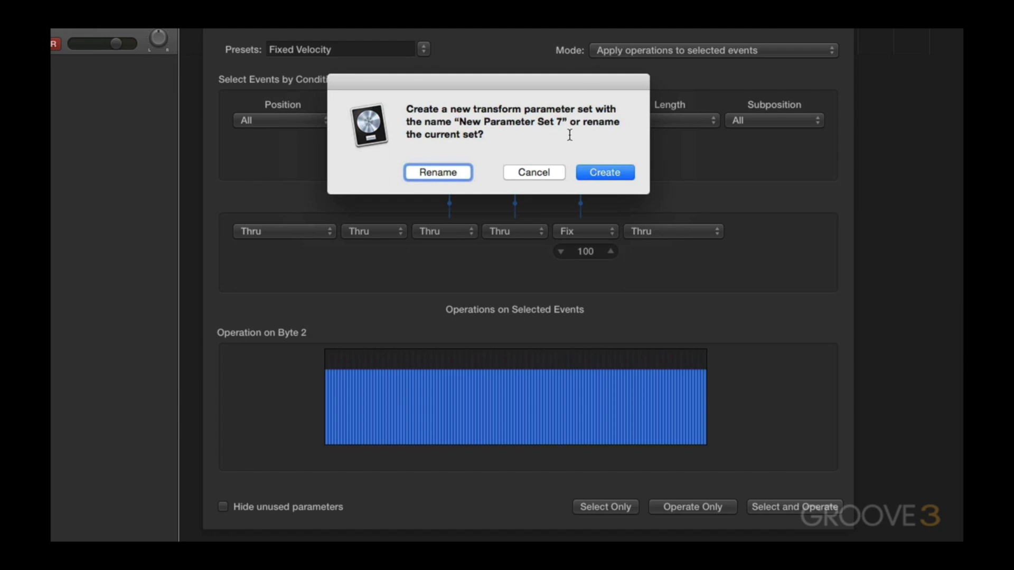
pyautogui.click(437, 173)
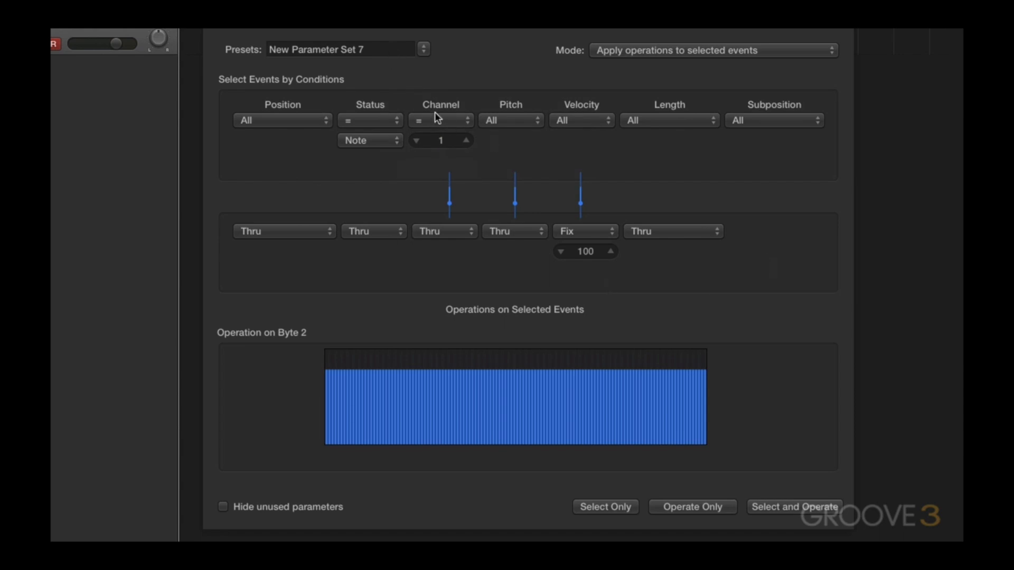
# Step: Rename the current user parameter set as "Vel CH 1" and look it up in the presets list
pyautogui.doubleClick(380, 51)
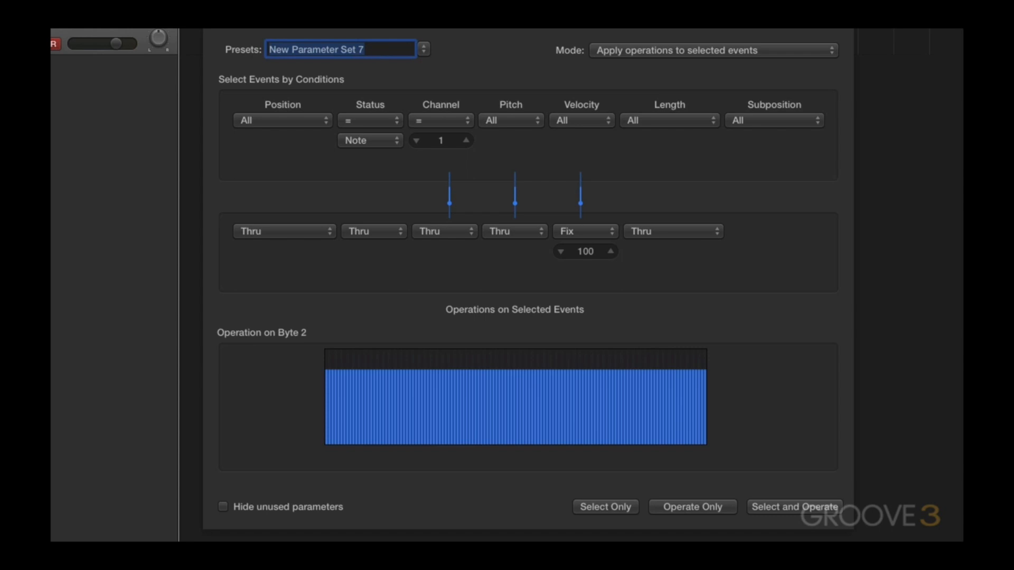
pyautogui.write('Vel ')
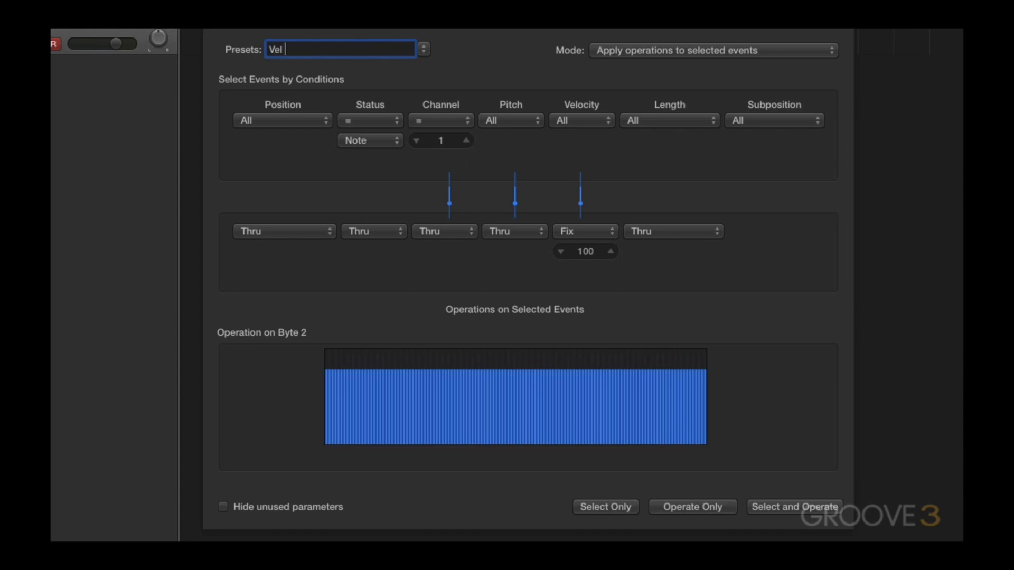
pyautogui.write('CH 1')
pyautogui.press('Return')
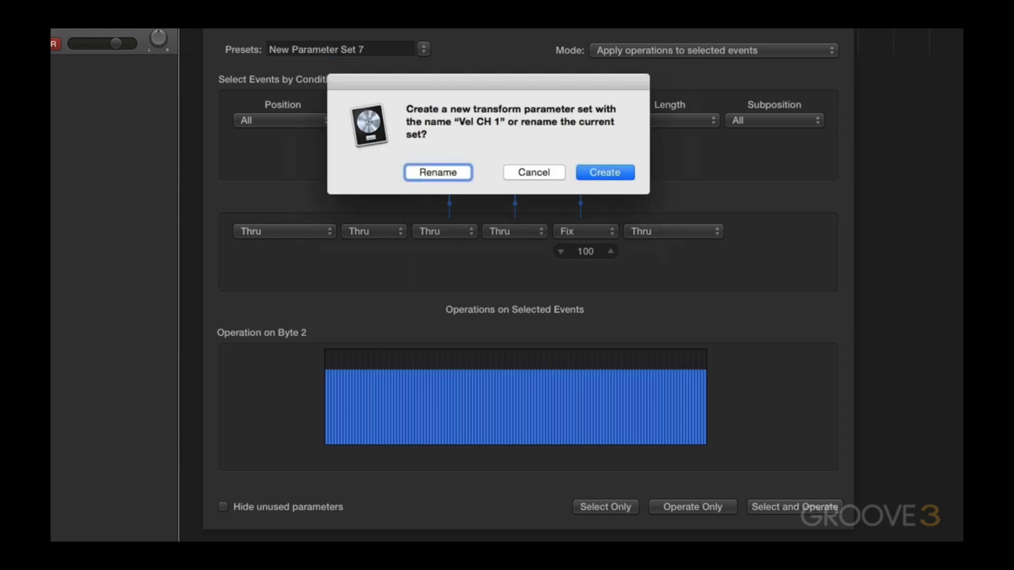
pyautogui.click(451, 175)
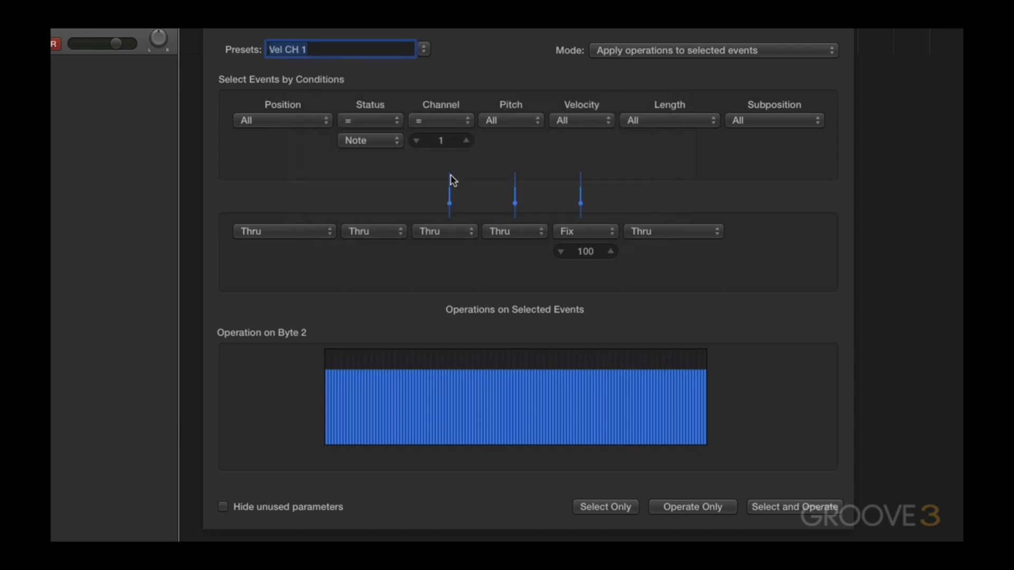
pyautogui.click(466, 66)
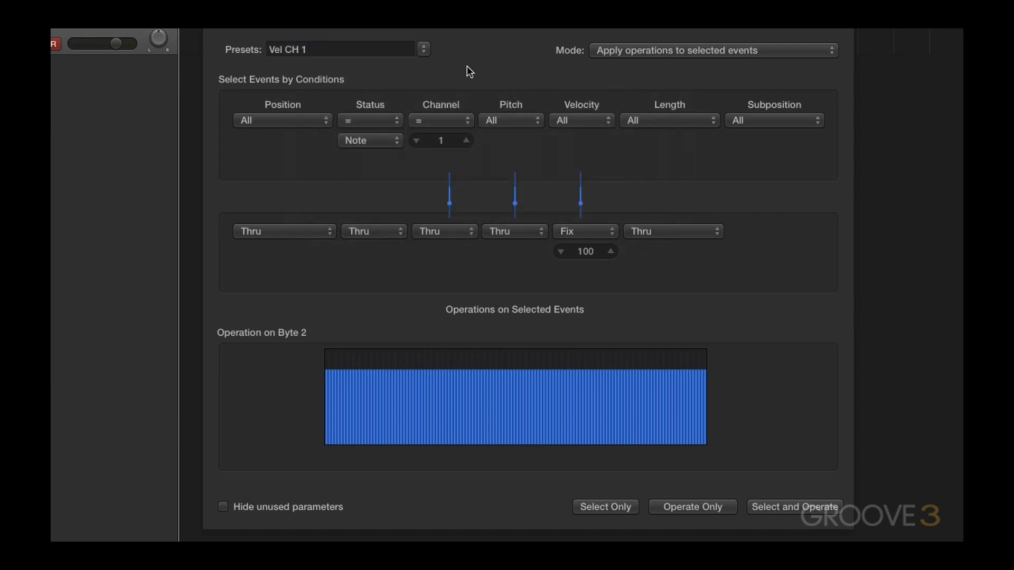
pyautogui.click(423, 49)
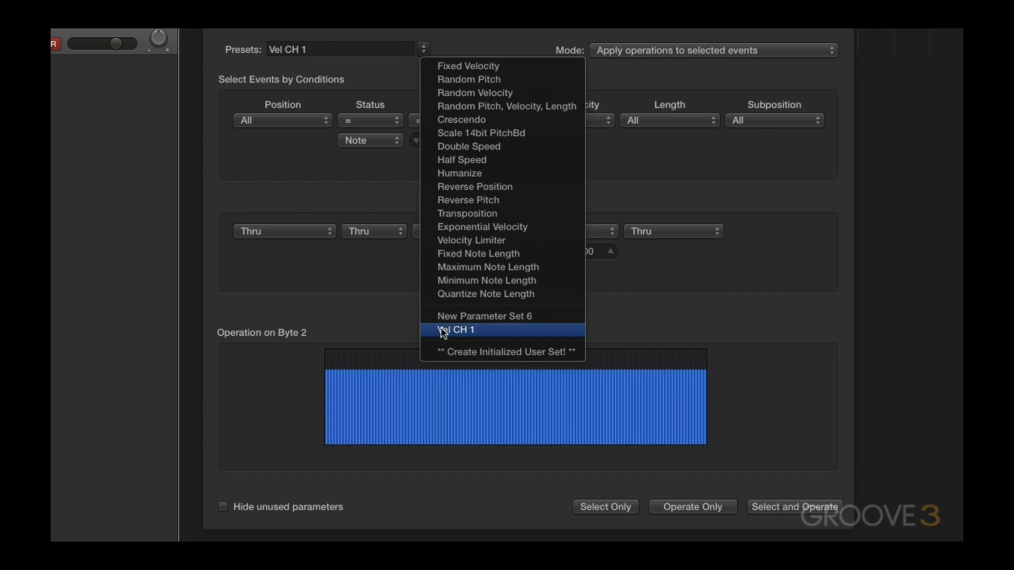
pyautogui.click(378, 319)
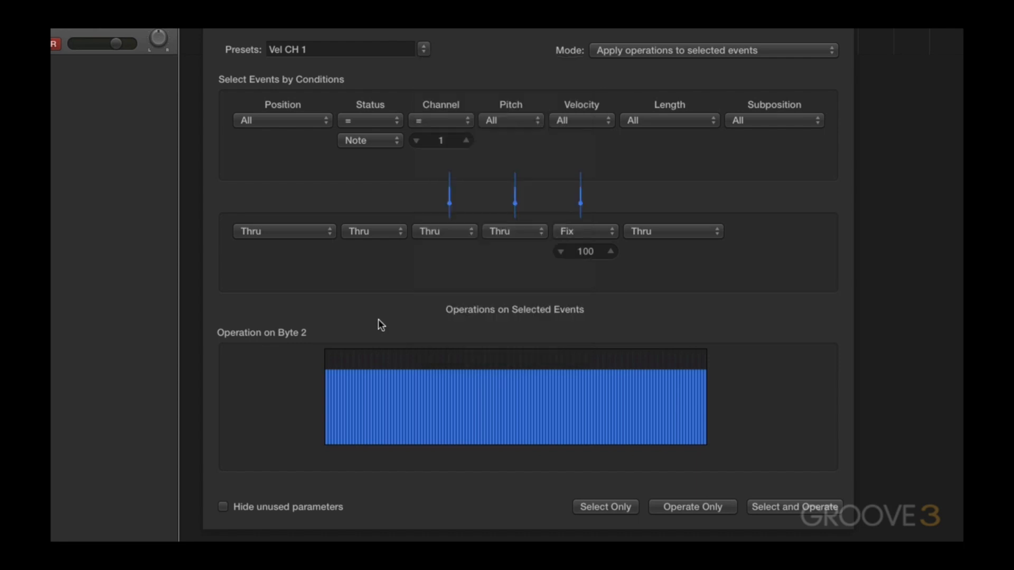
# Step: Load the Humanize preset and store its settings as another user parameter set by renaming the current set
pyautogui.click(423, 49)
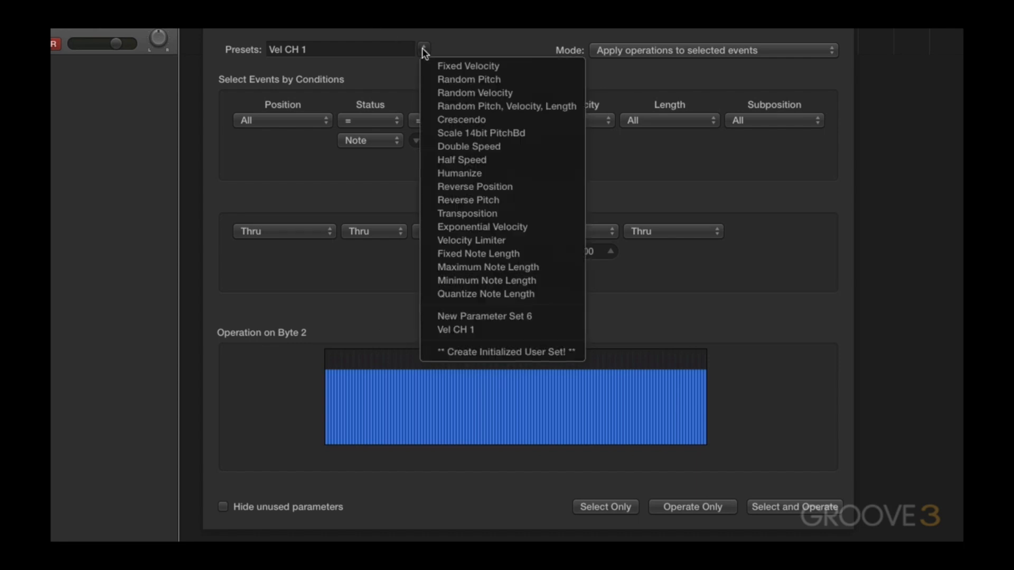
pyautogui.click(480, 172)
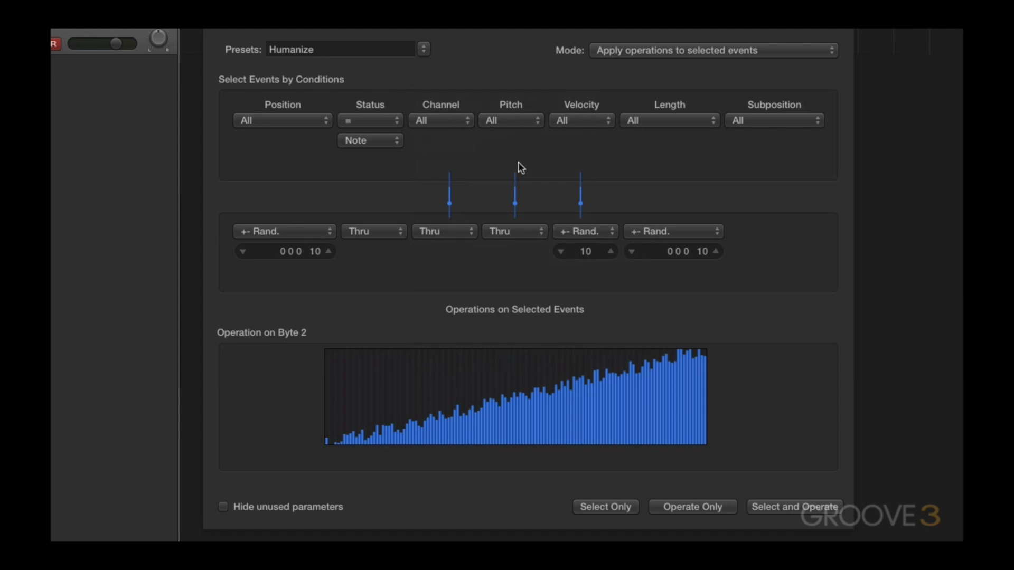
pyautogui.click(423, 50)
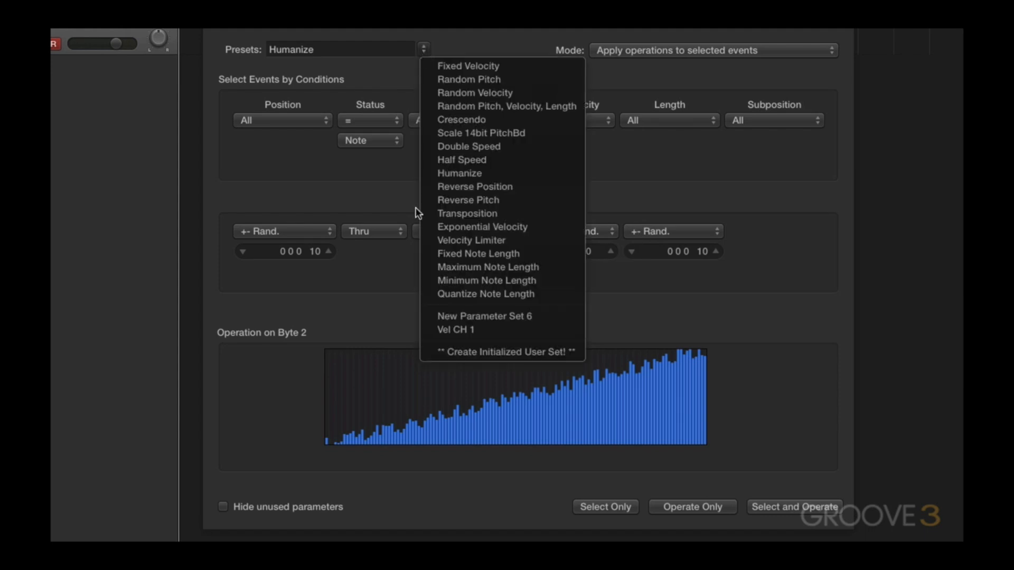
pyautogui.click(452, 351)
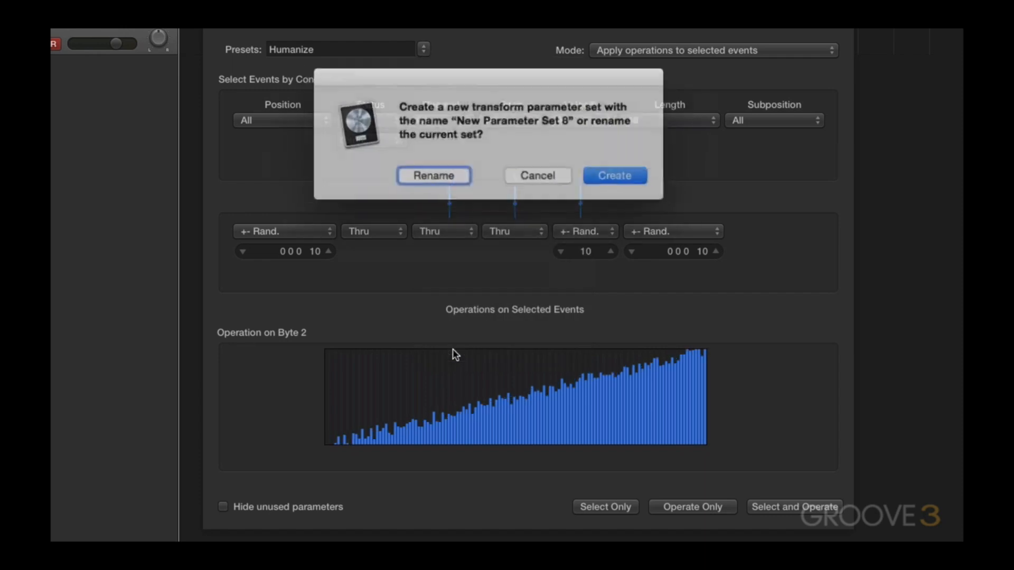
pyautogui.click(440, 172)
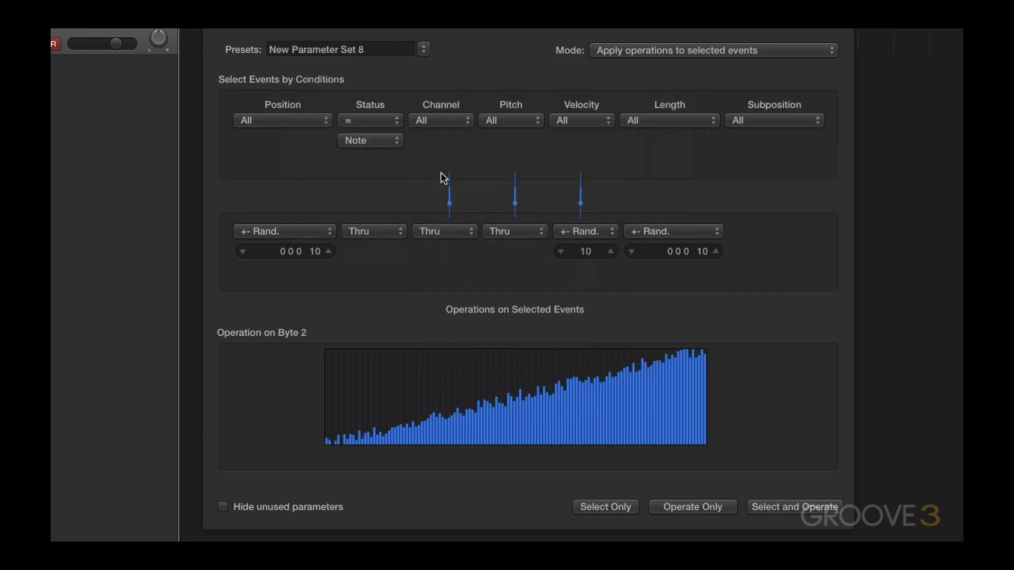
# Step: Rename the user parameter set based on Humanize as "SLot 3"
pyautogui.click(388, 49)
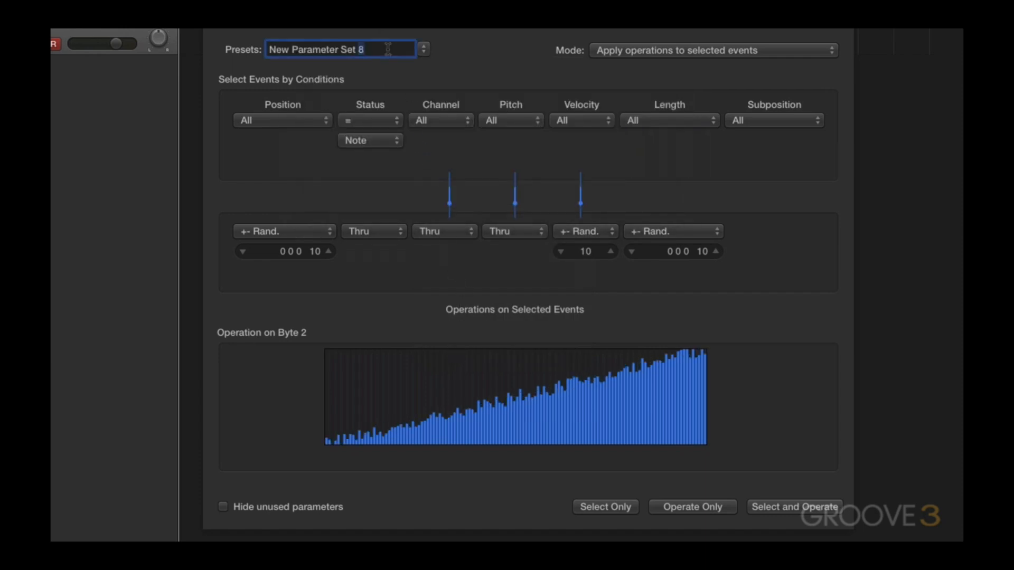
pyautogui.write('SLot 3')
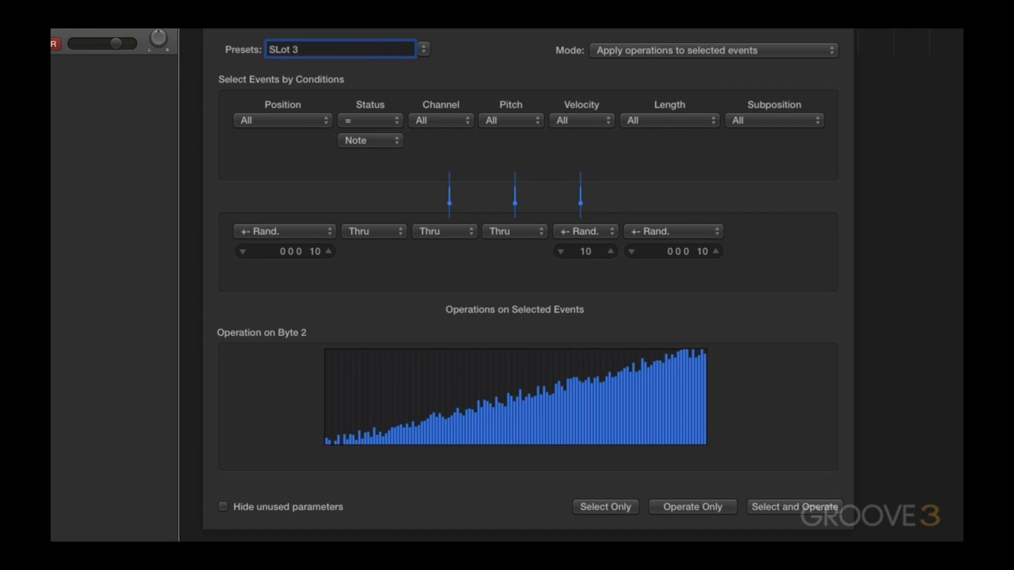
pyautogui.press('Return')
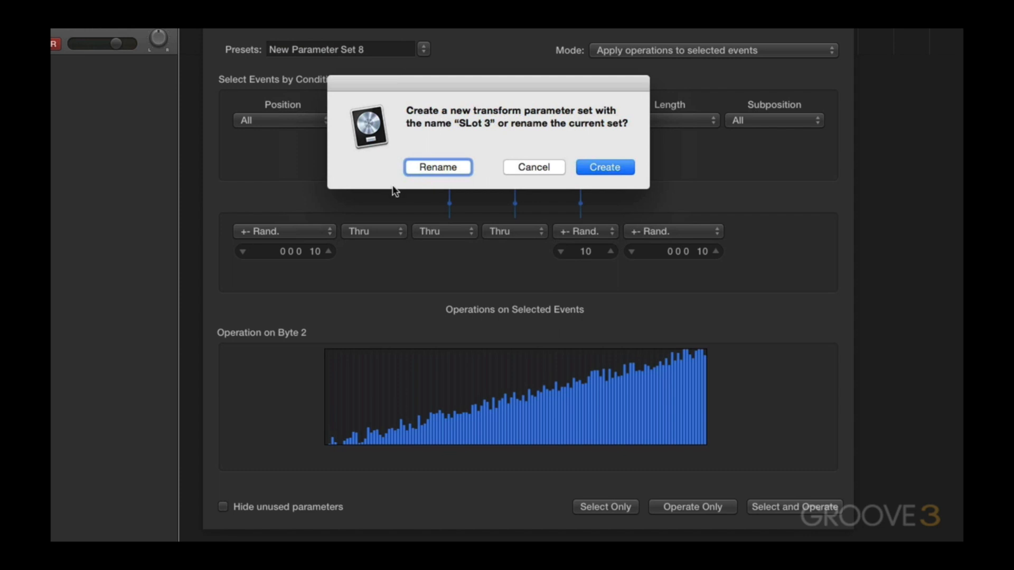
pyautogui.click(455, 166)
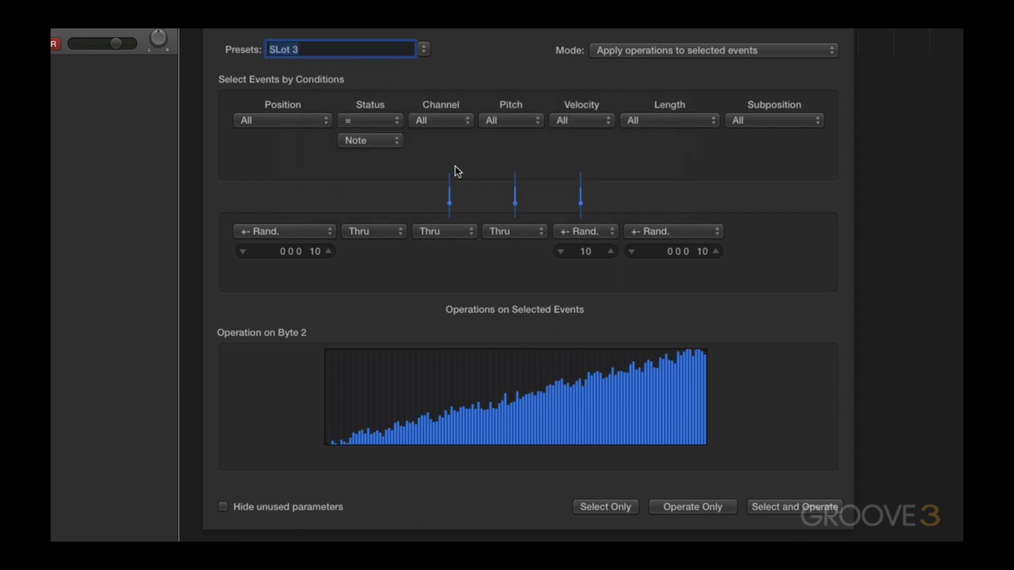
# Step: Load the Vel CH 1 user set and rename it as "Vel CH 1 SLot 2"
pyautogui.click(419, 51)
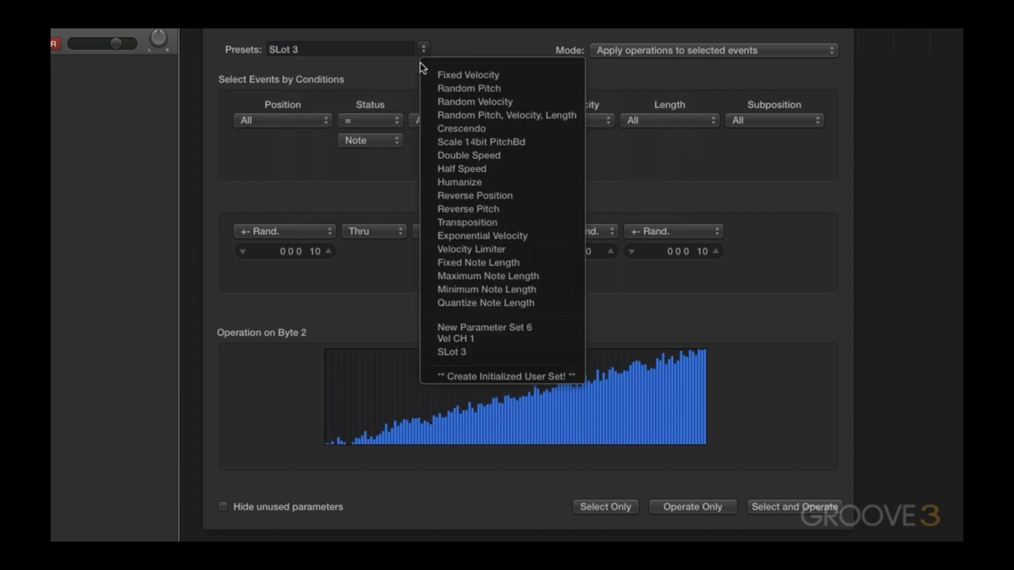
pyautogui.click(438, 340)
pyautogui.click(313, 49)
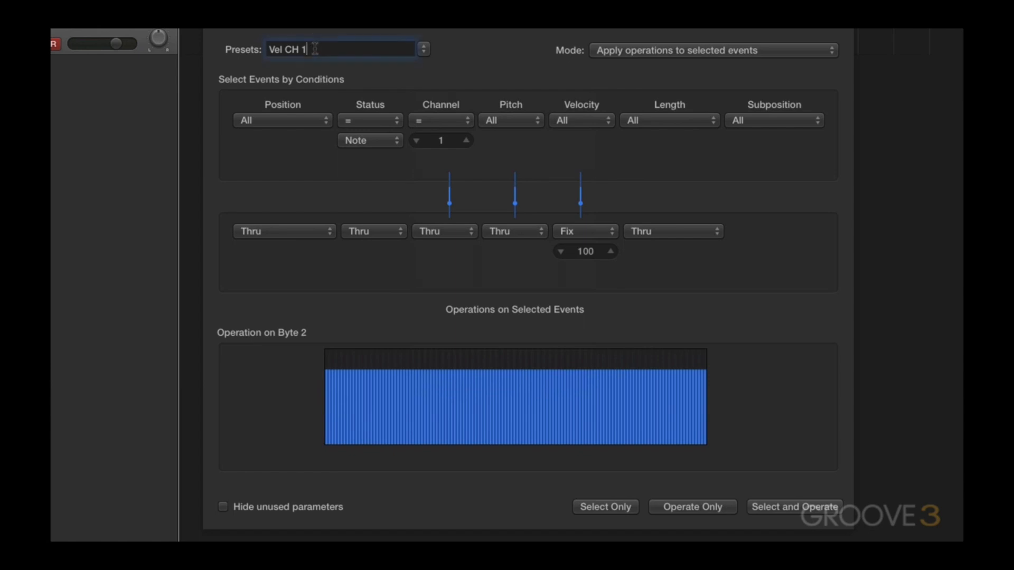
pyautogui.write('SLot 2')
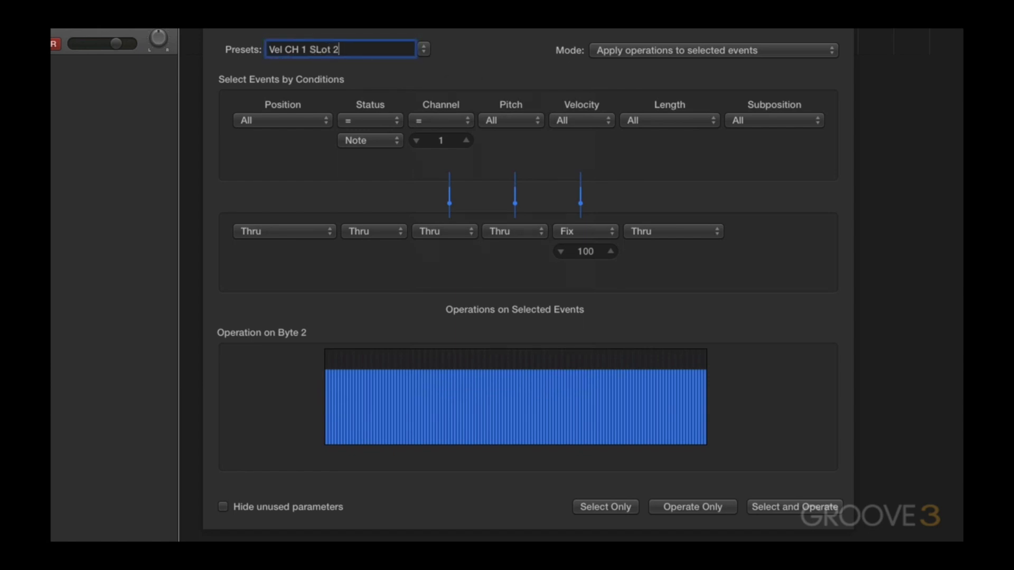
pyautogui.press('Return')
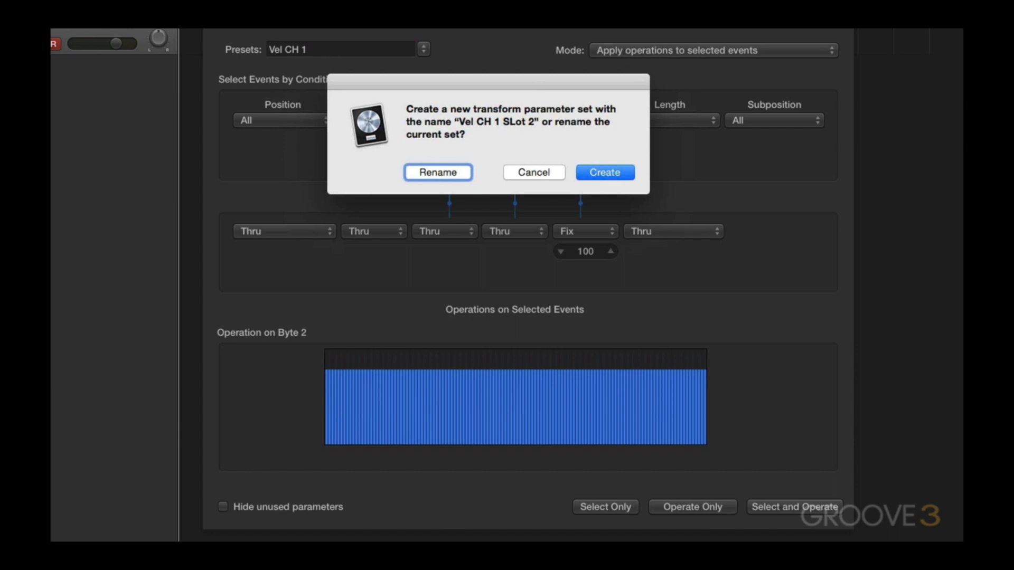
pyautogui.click(443, 172)
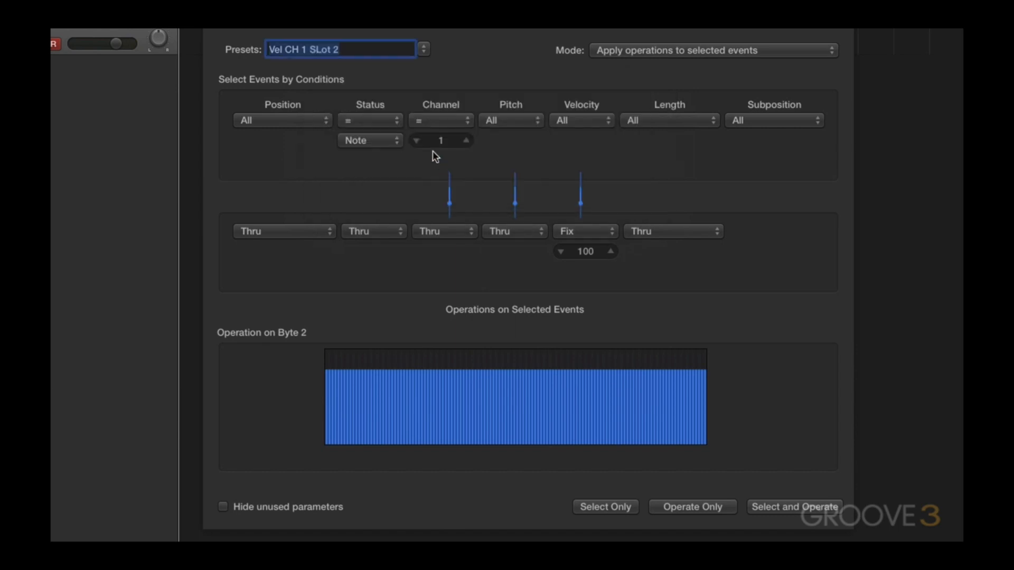
# Step: Load the blank user set New Parameter Set 6 and rename it as "Slot 1"
pyautogui.click(423, 49)
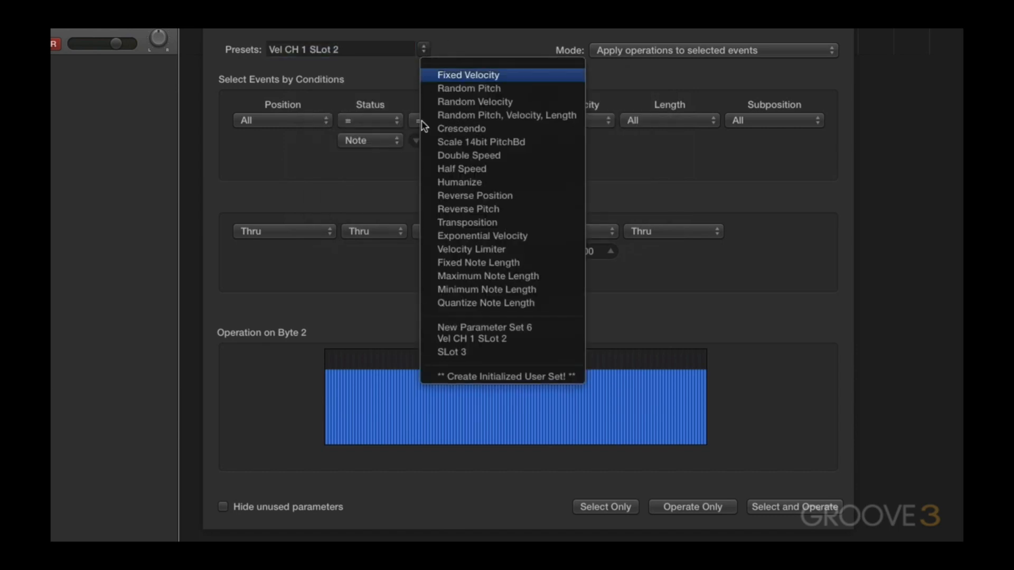
pyautogui.click(450, 326)
pyautogui.doubleClick(385, 47)
pyautogui.tripleClick(386, 47)
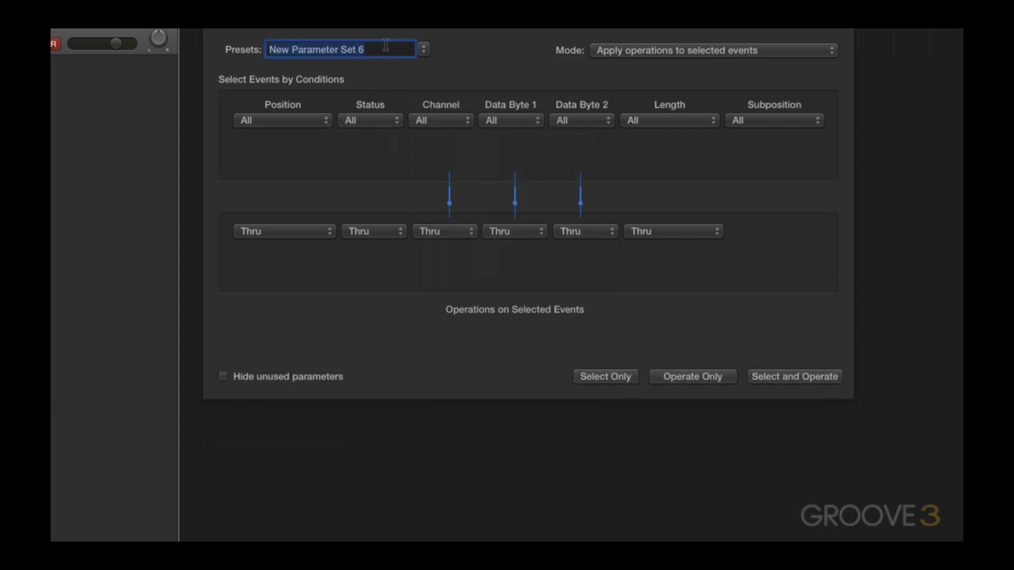
pyautogui.write('Slot')
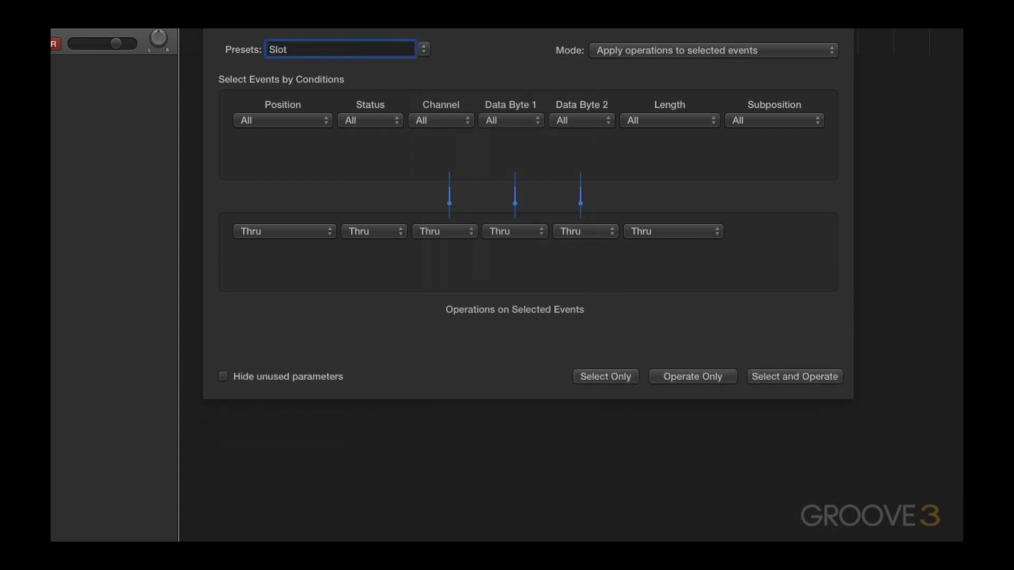
pyautogui.write(' 6')
pyautogui.press('BackSpace')
pyautogui.write('1')
pyautogui.press('Return')
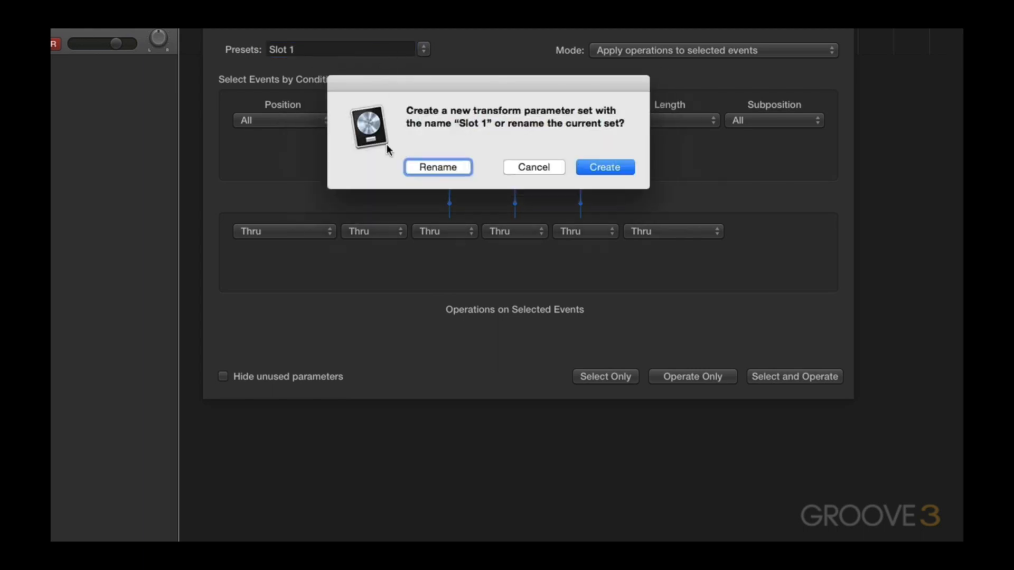
pyautogui.click(441, 166)
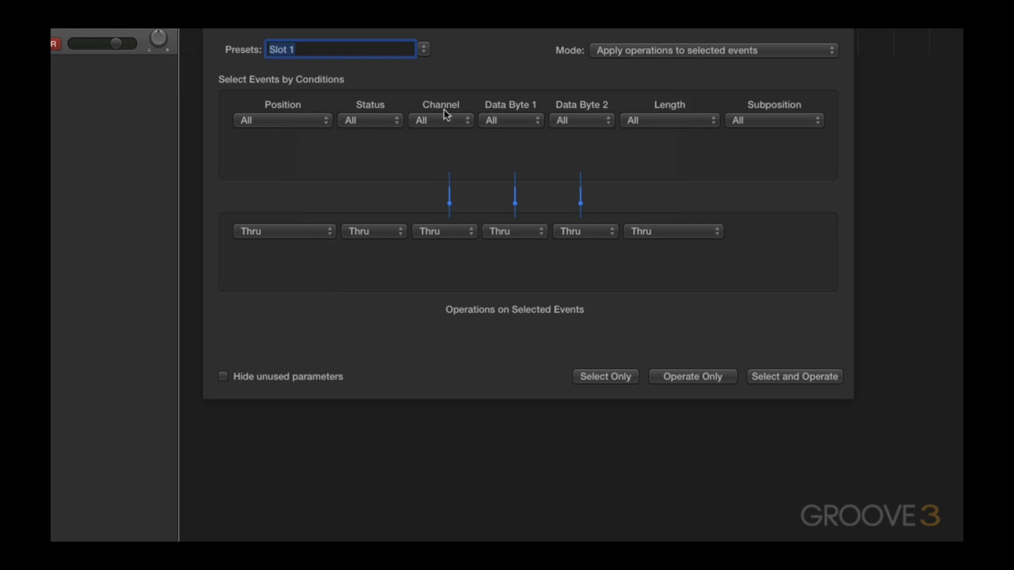
# Step: Review the renamed user parameter sets in the Transform preset list
pyautogui.click(428, 49)
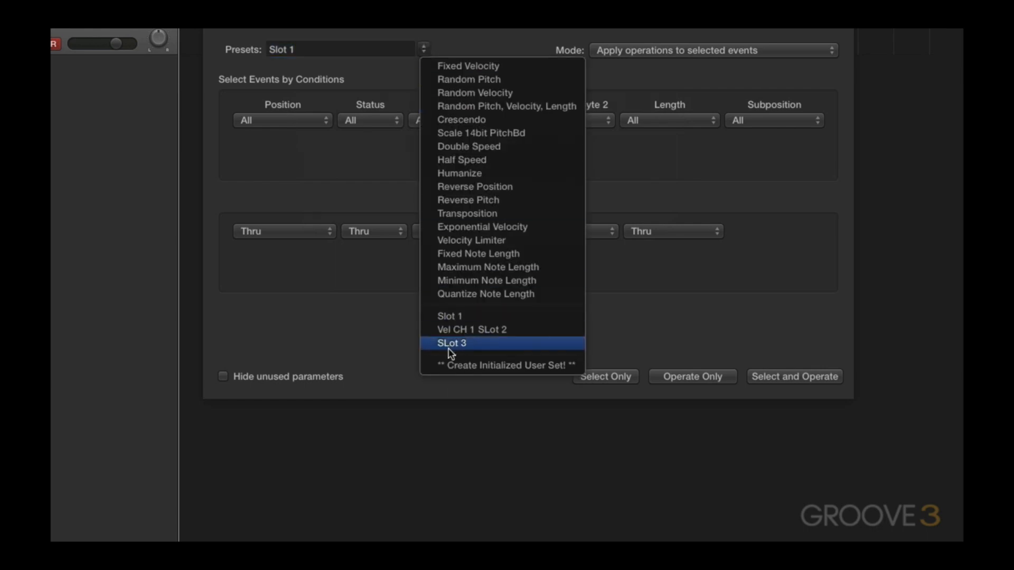
pyautogui.click(343, 318)
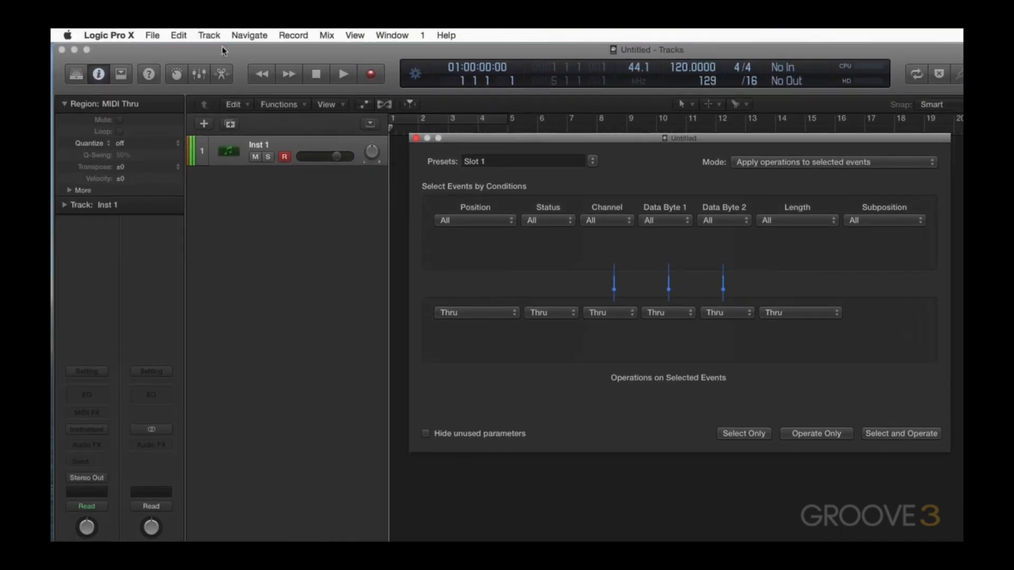
# Step: Import only the Transform Sets from the Logic project "Use for importing parameter sets"
pyautogui.click(151, 35)
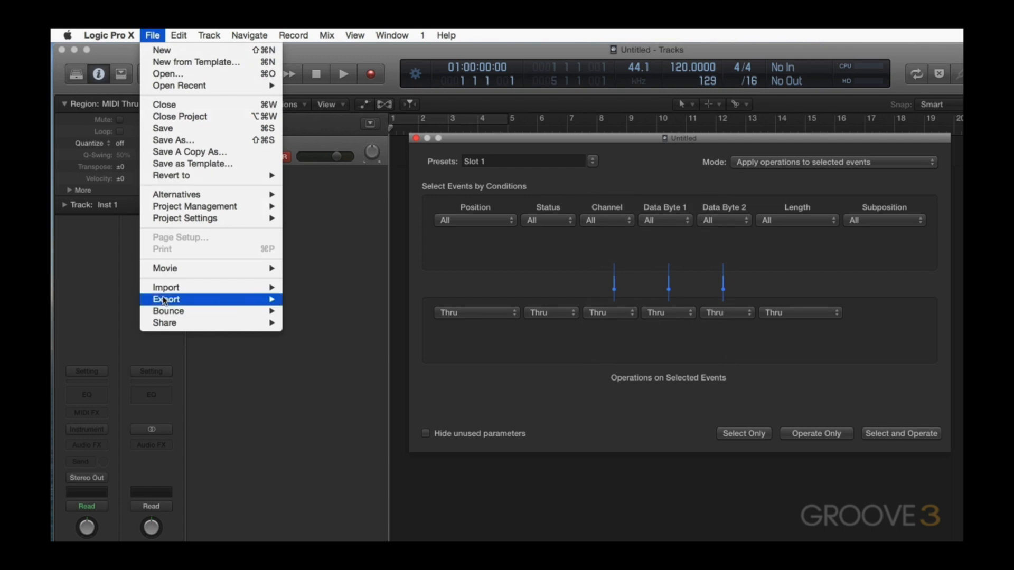
pyautogui.moveTo(167, 288)
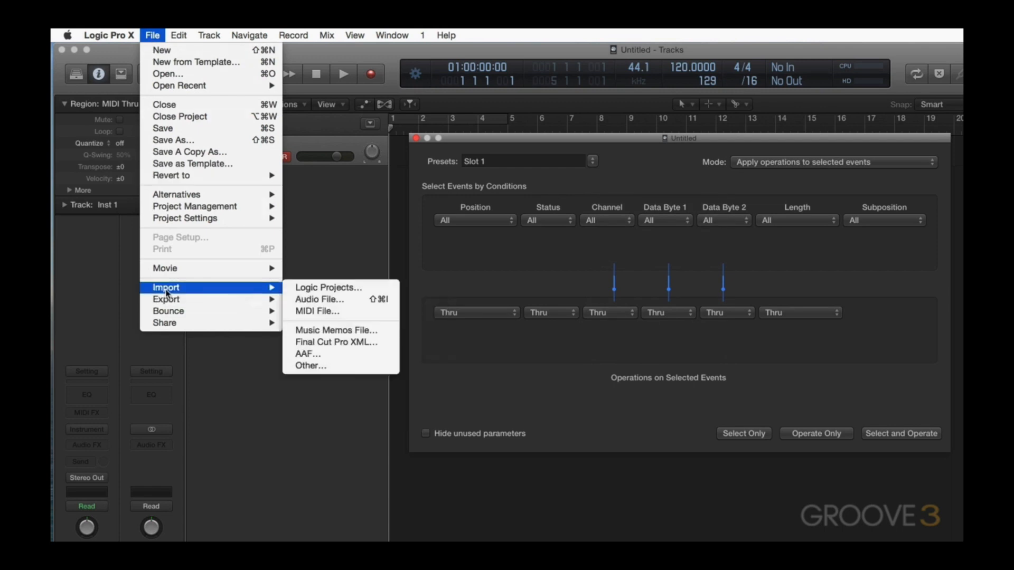
pyautogui.click(341, 288)
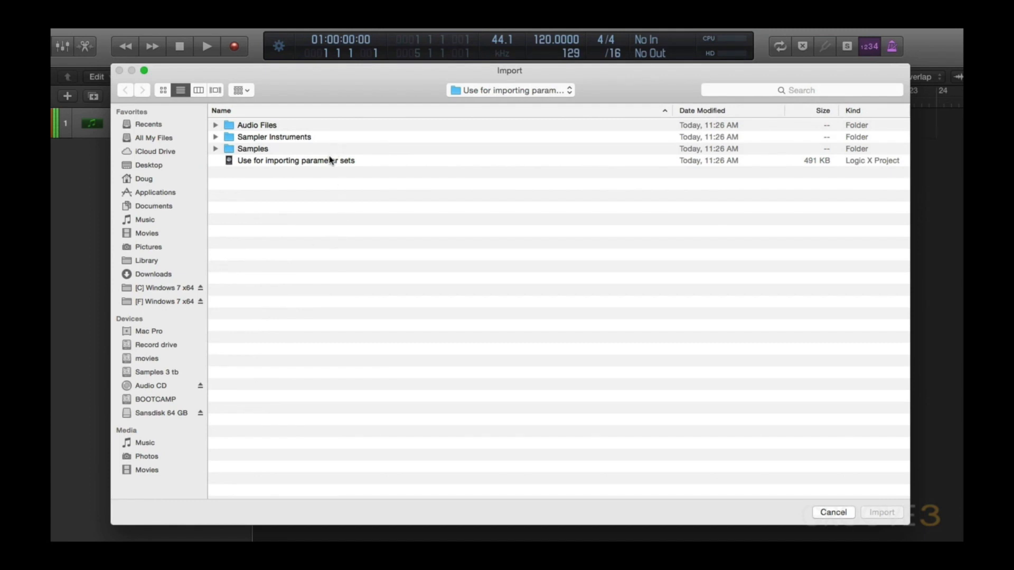
pyautogui.click(330, 161)
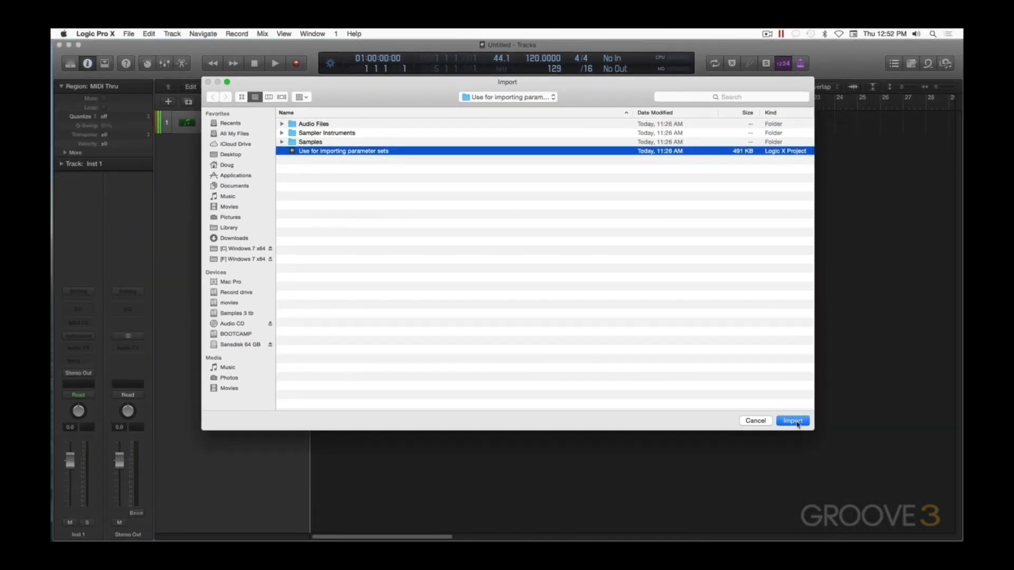
pyautogui.click(793, 421)
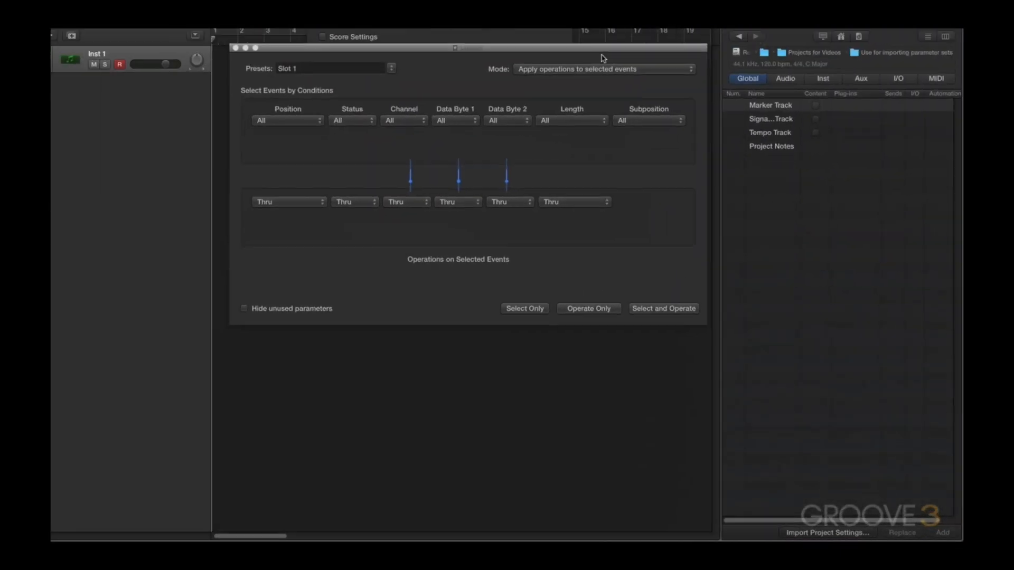
pyautogui.moveTo(601, 48); pyautogui.dragTo(593, 136)
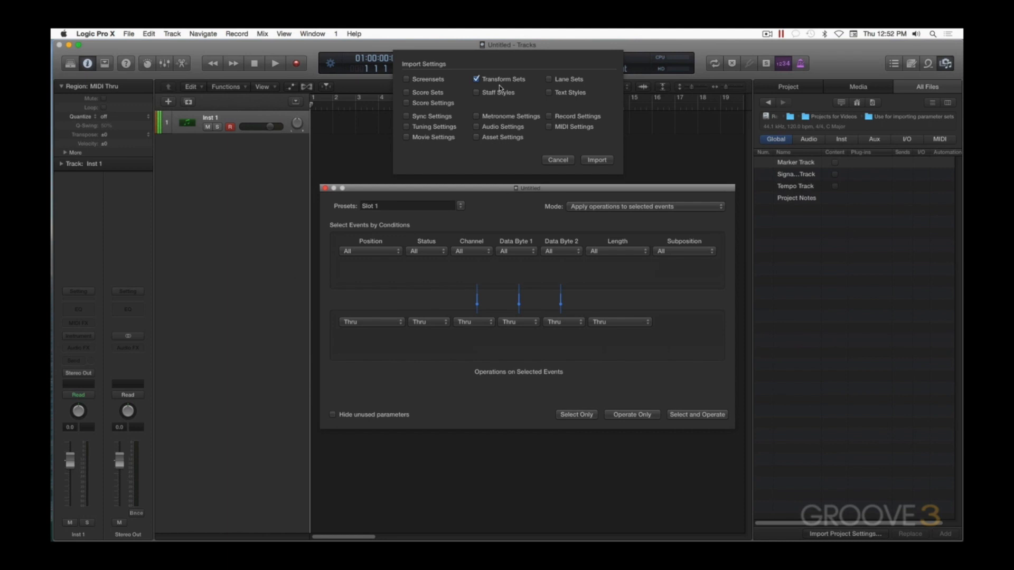
pyautogui.click(592, 162)
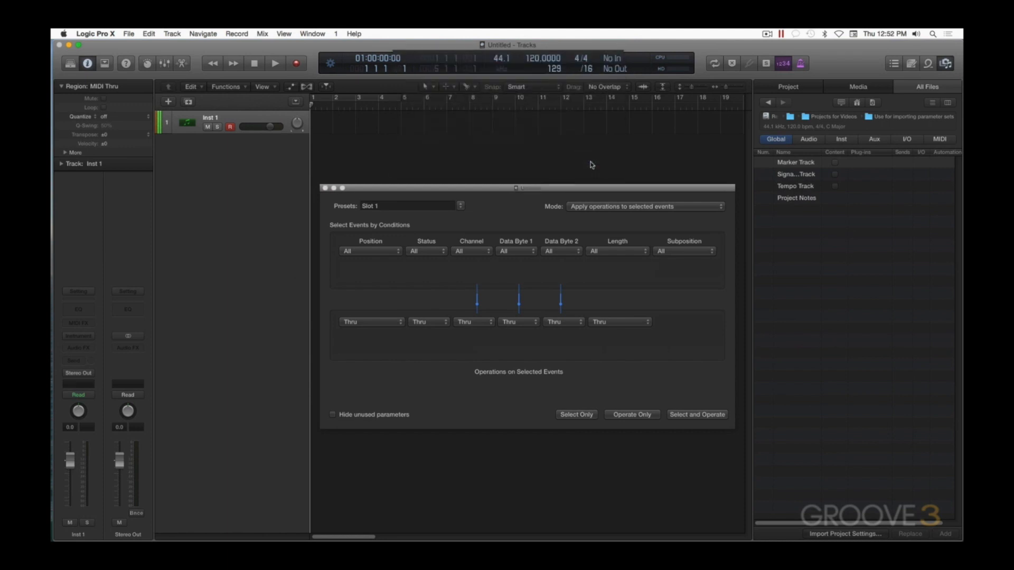
# Step: Close the MIDI Transform window and reopen it to reload its parameter sets
pyautogui.click(492, 212)
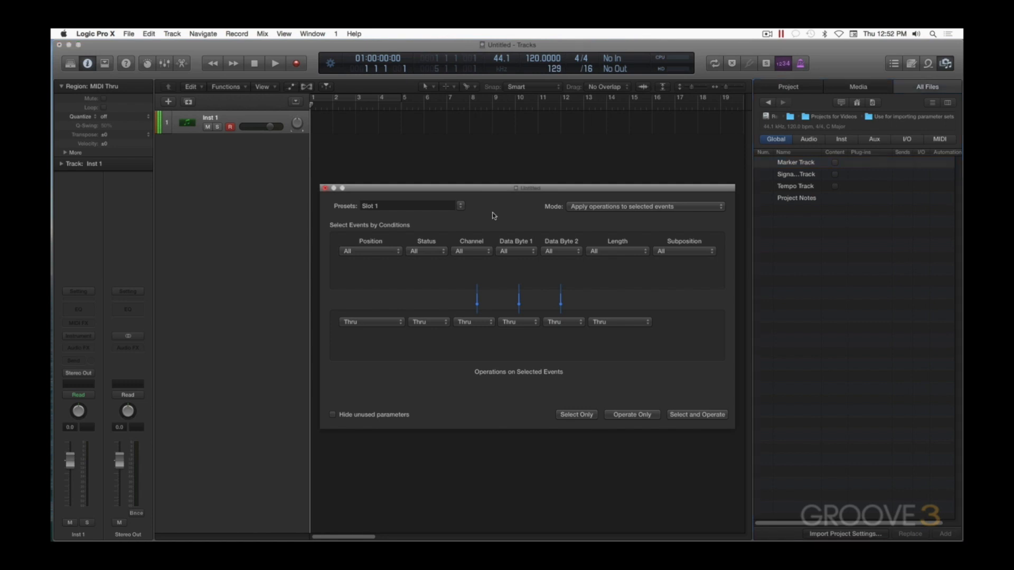
pyautogui.moveTo(499, 188); pyautogui.dragTo(498, 130)
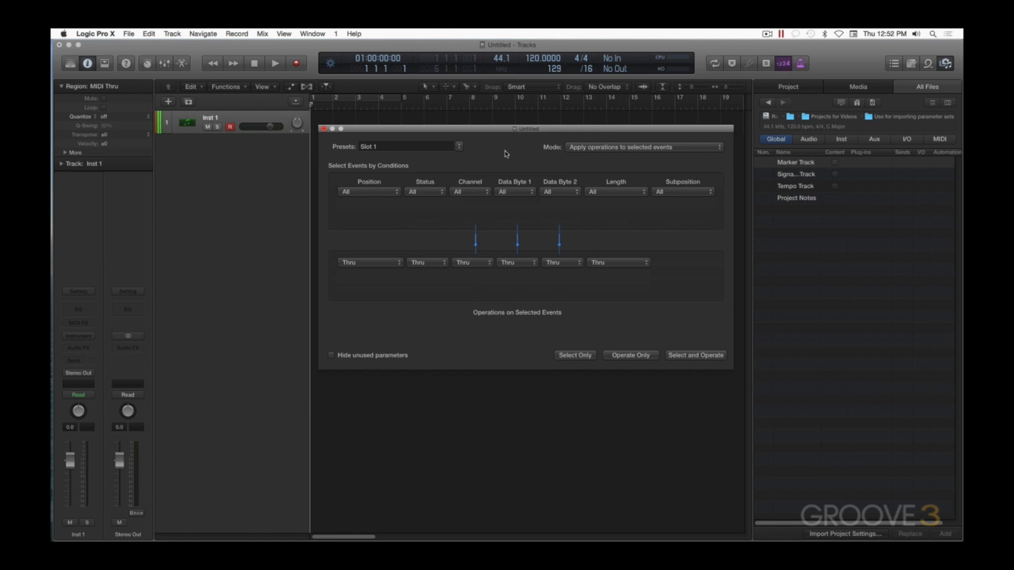
pyautogui.press('super+w')
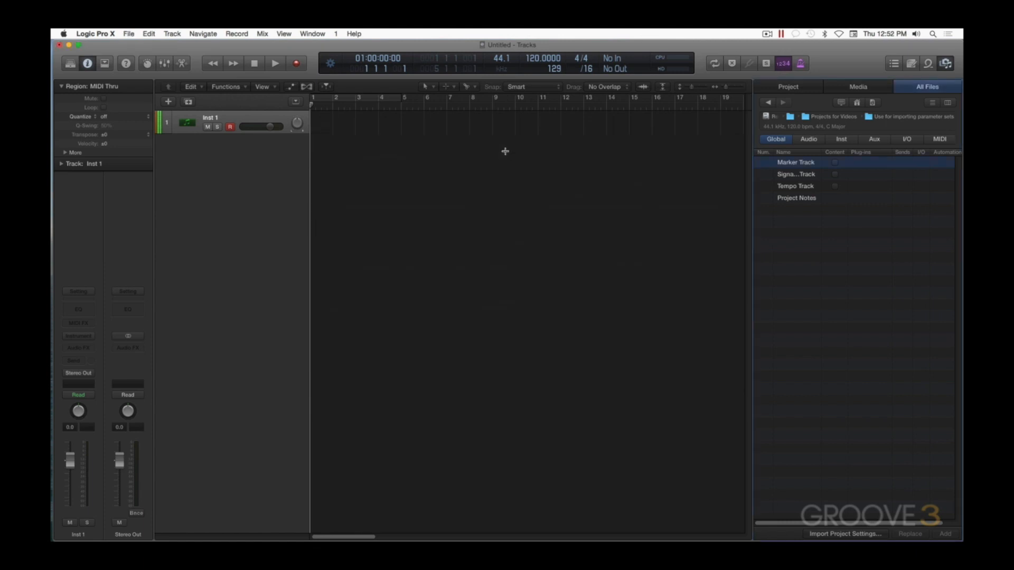
pyautogui.press('super+4')
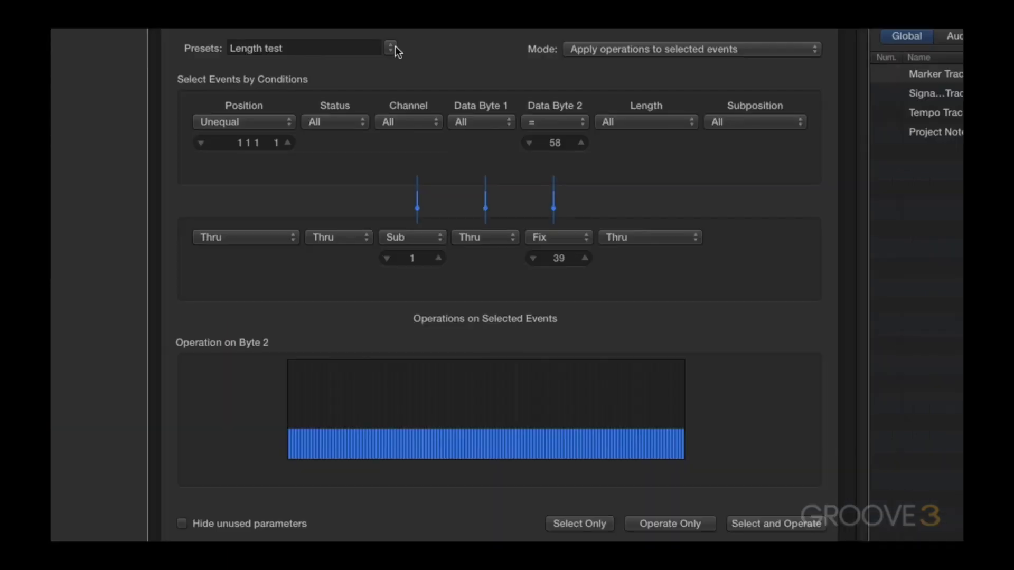
# Step: Load the user set SLot 3 and set its random velocity amount to 100
pyautogui.click(391, 48)
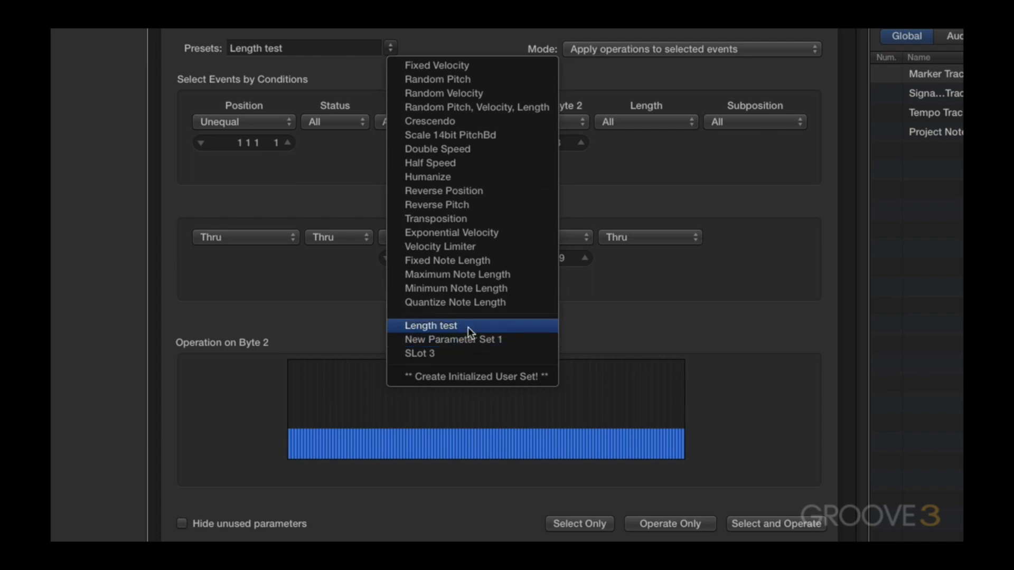
pyautogui.click(451, 353)
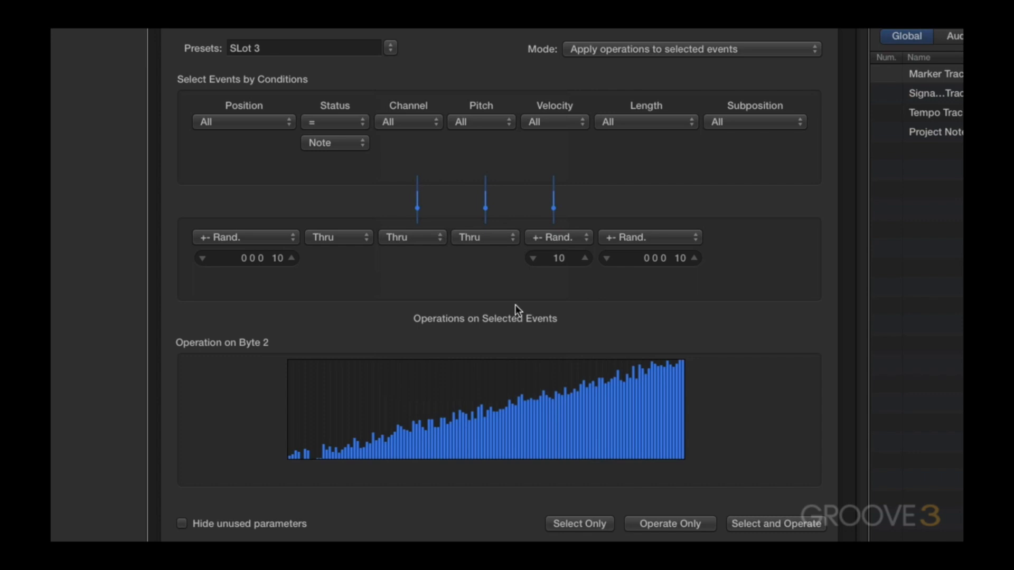
pyautogui.doubleClick(564, 259)
pyautogui.write('100')
pyautogui.press('Return')
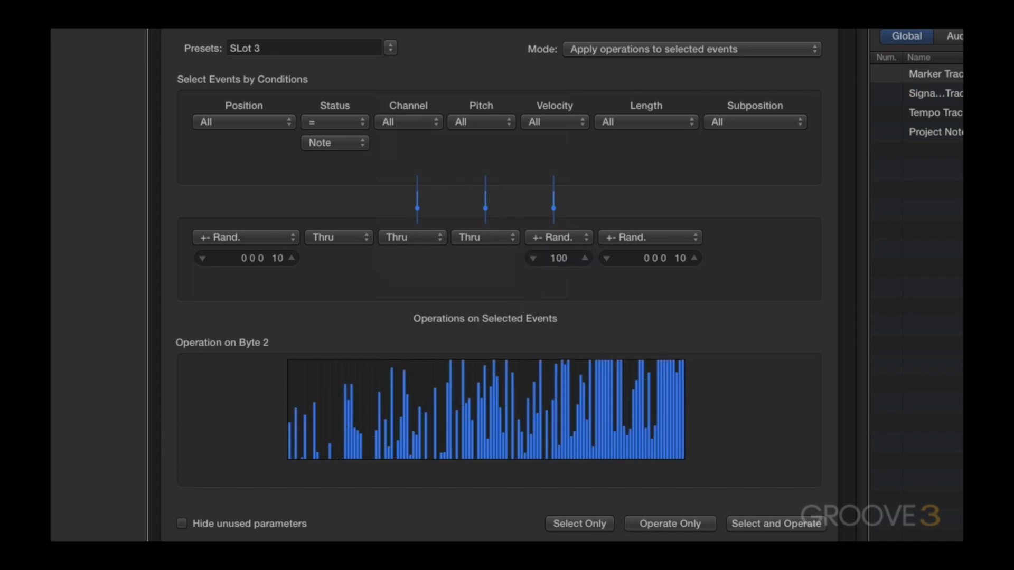
# Step: Load the Random Pitch preset and return to the user set SLot 3 to check its stored velocity setting
pyautogui.click(385, 48)
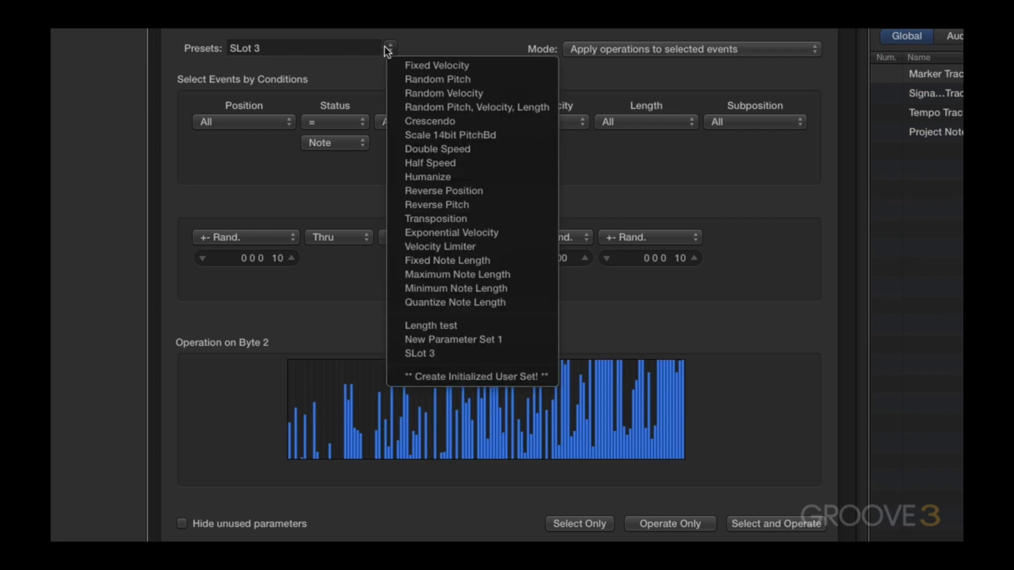
pyautogui.click(408, 86)
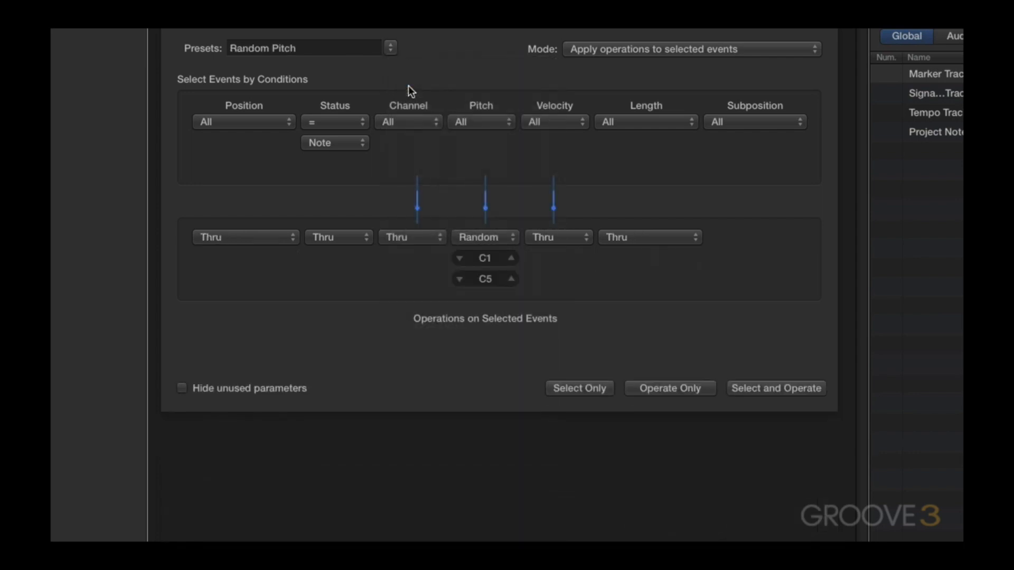
pyautogui.click(393, 48)
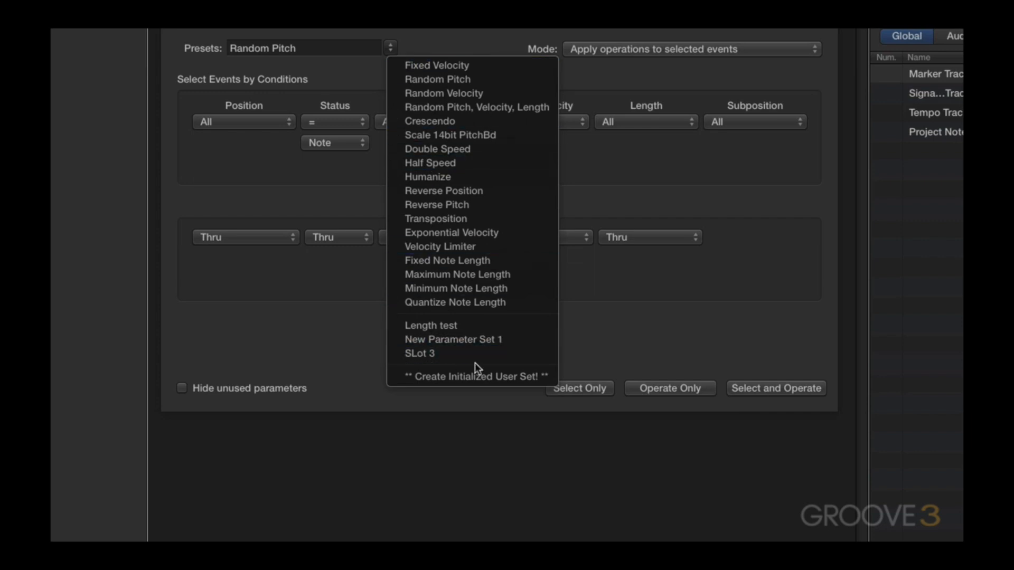
pyautogui.click(429, 353)
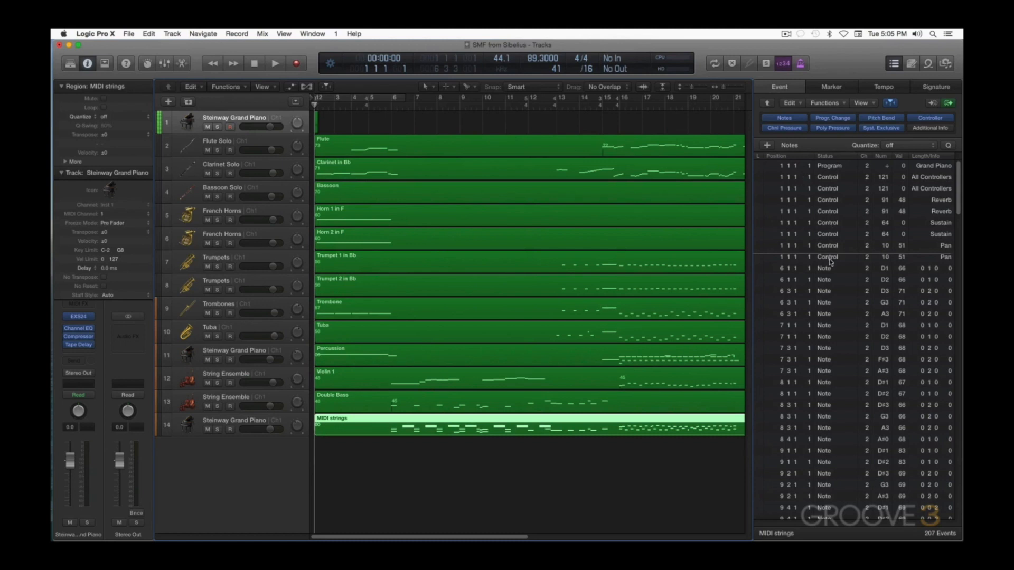
# Step: Inspect the Double Bass, Violin 1, Percussion and Tuba regions' events in the Event List, temporarily filtering out the notes
pyautogui.click(656, 395)
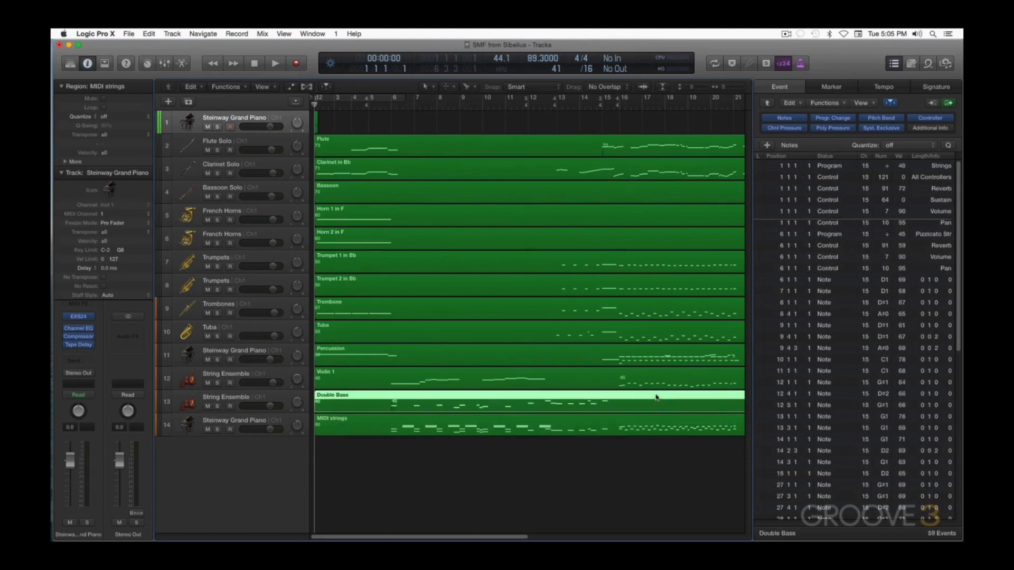
pyautogui.click(662, 384)
pyautogui.click(663, 344)
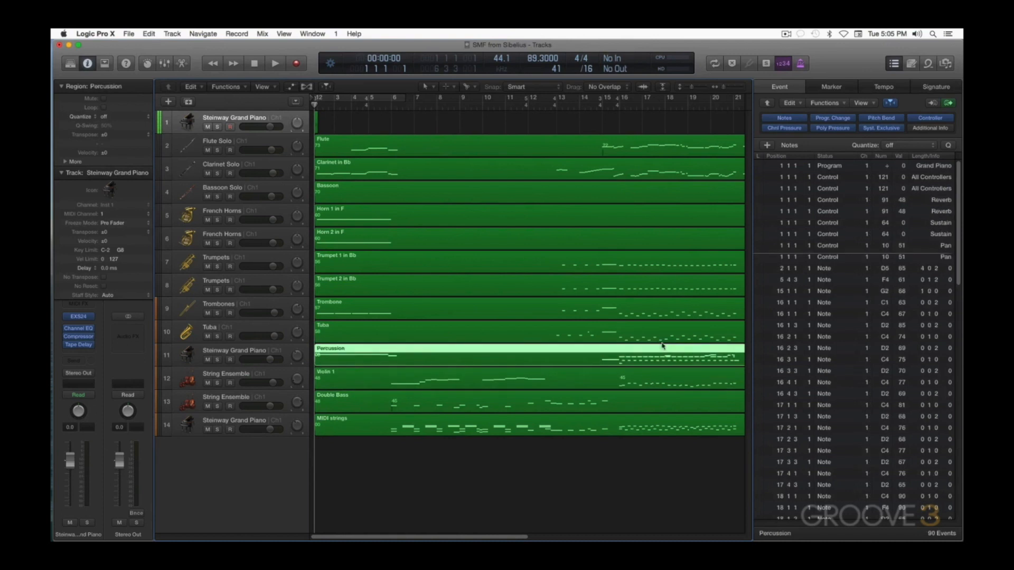
pyautogui.click(662, 336)
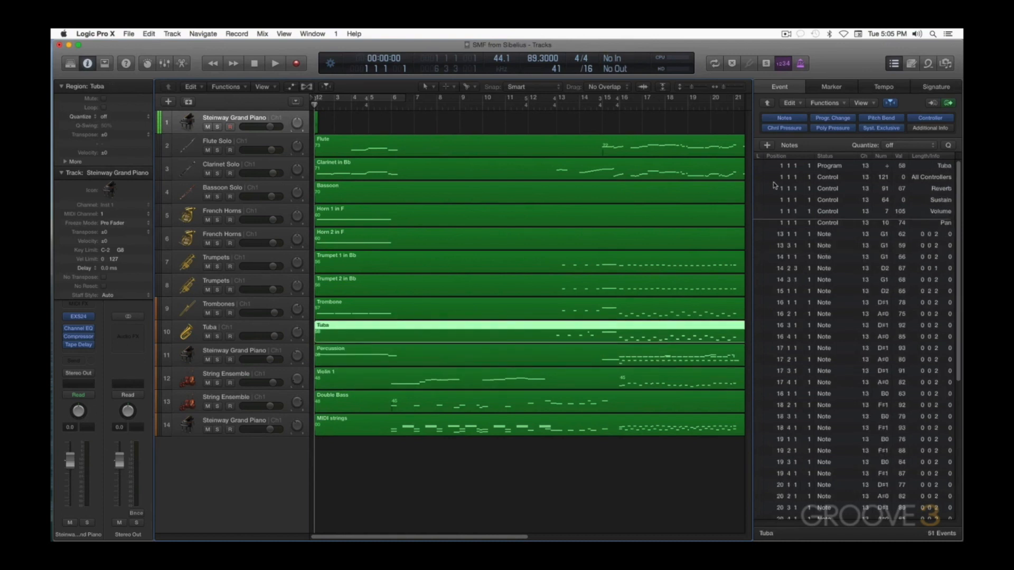
pyautogui.click(783, 118)
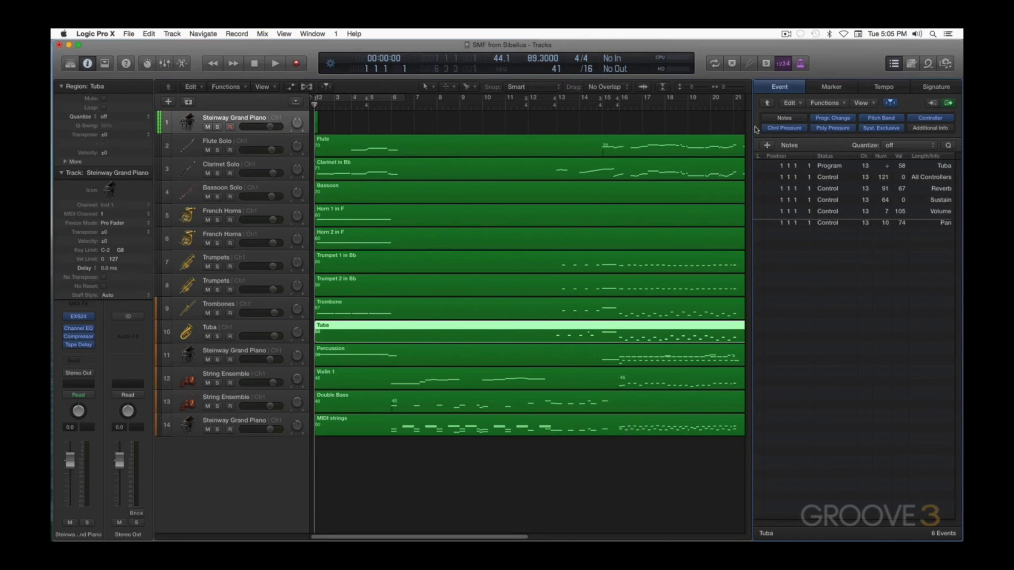
pyautogui.click(776, 119)
# Step: Select all regions in the project and open the MIDI Transform window
pyautogui.click(619, 463)
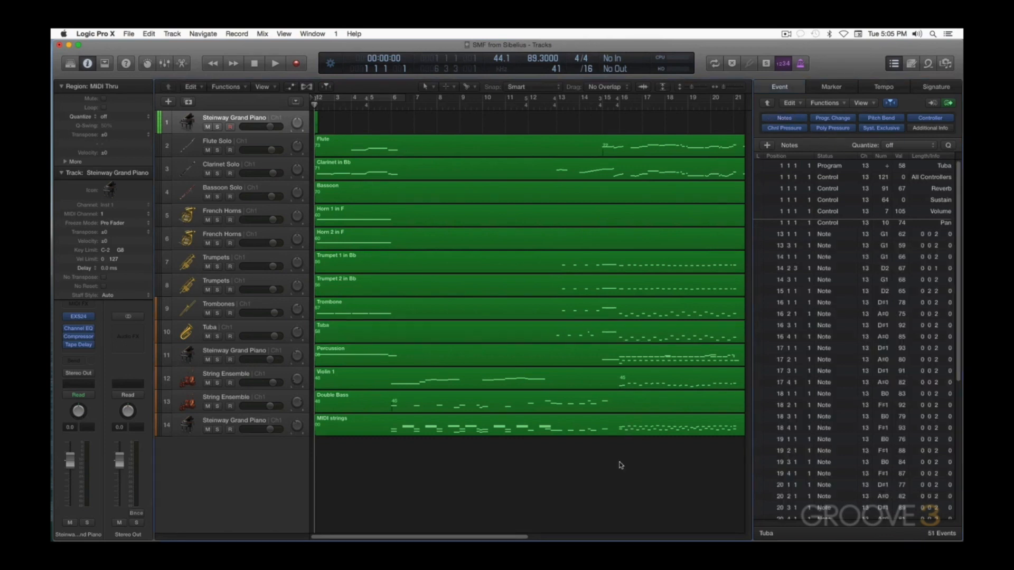
pyautogui.press('super+a')
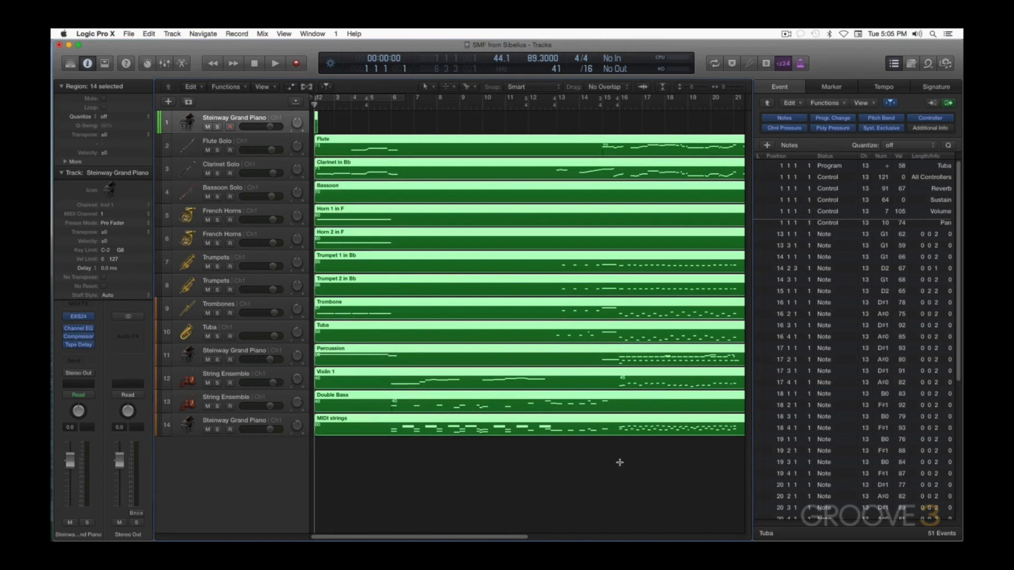
pyautogui.press('super+4')
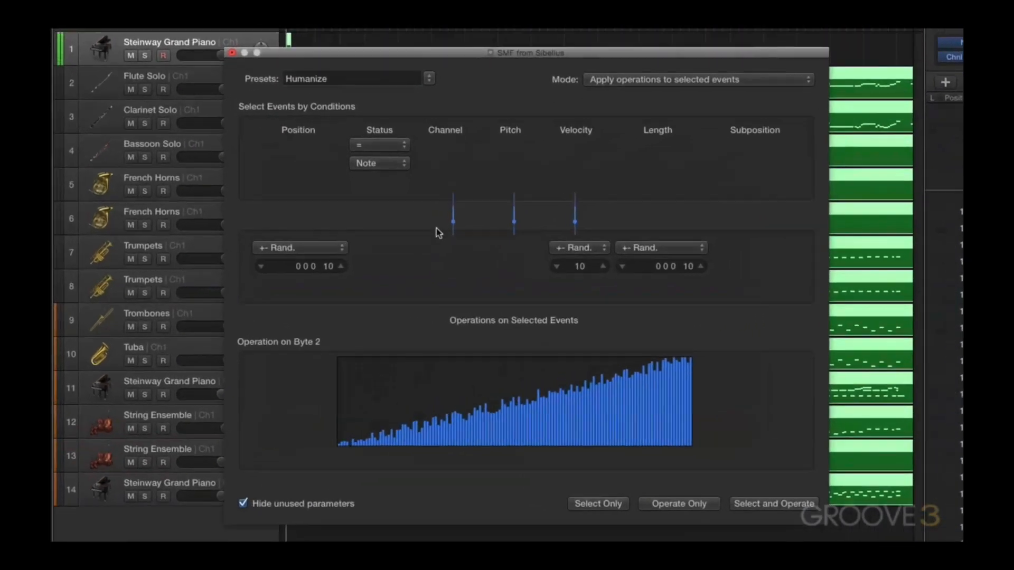
# Step: Load the Fixed Velocity preset and show its unused parameters
pyautogui.click(428, 80)
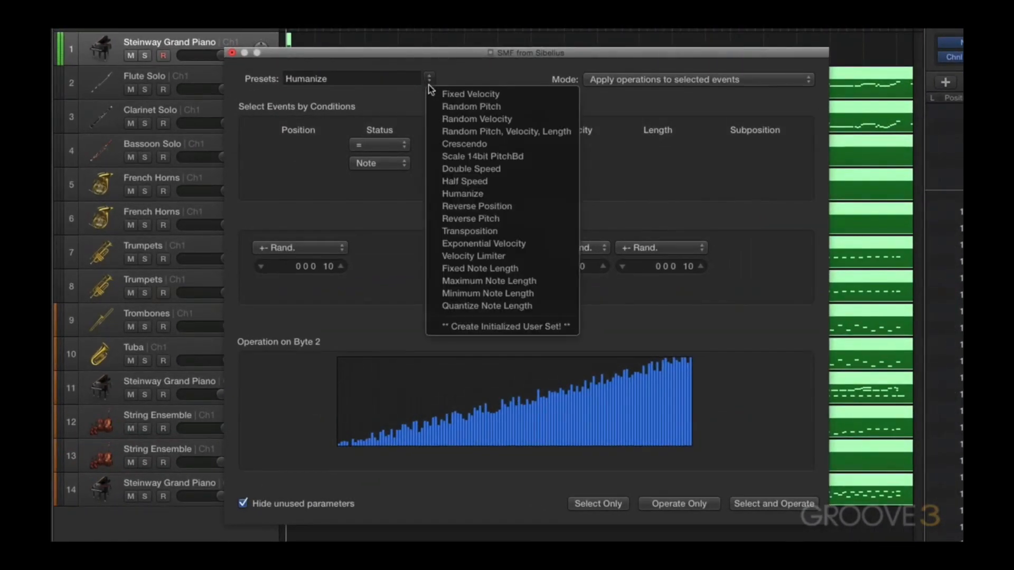
pyautogui.click(449, 92)
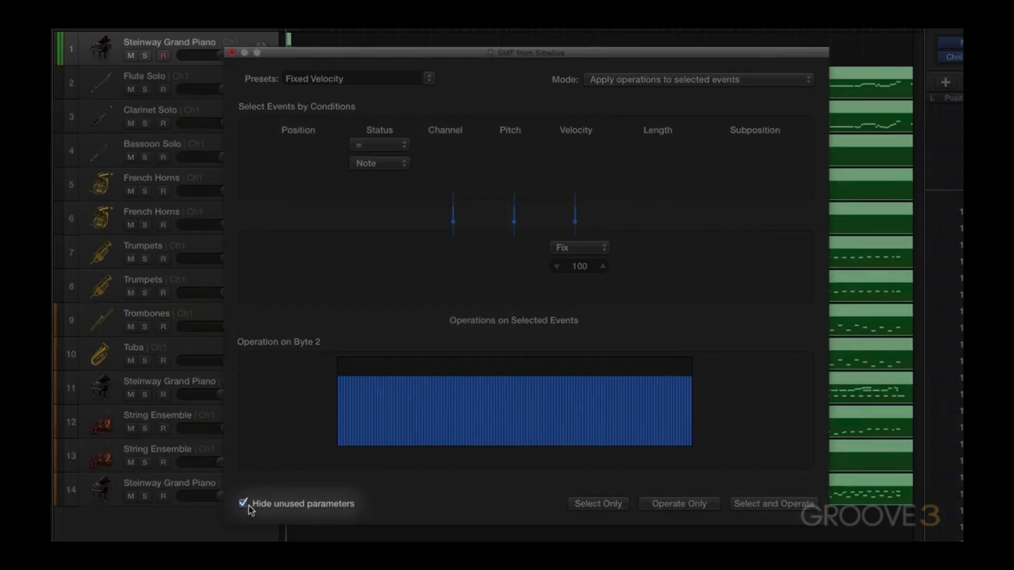
pyautogui.click(251, 507)
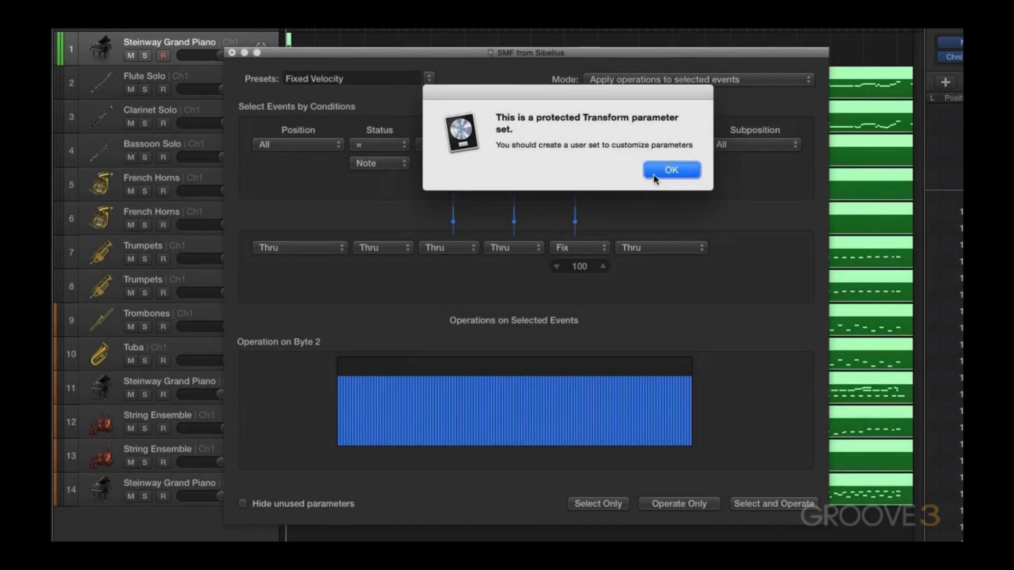
pyautogui.click(654, 173)
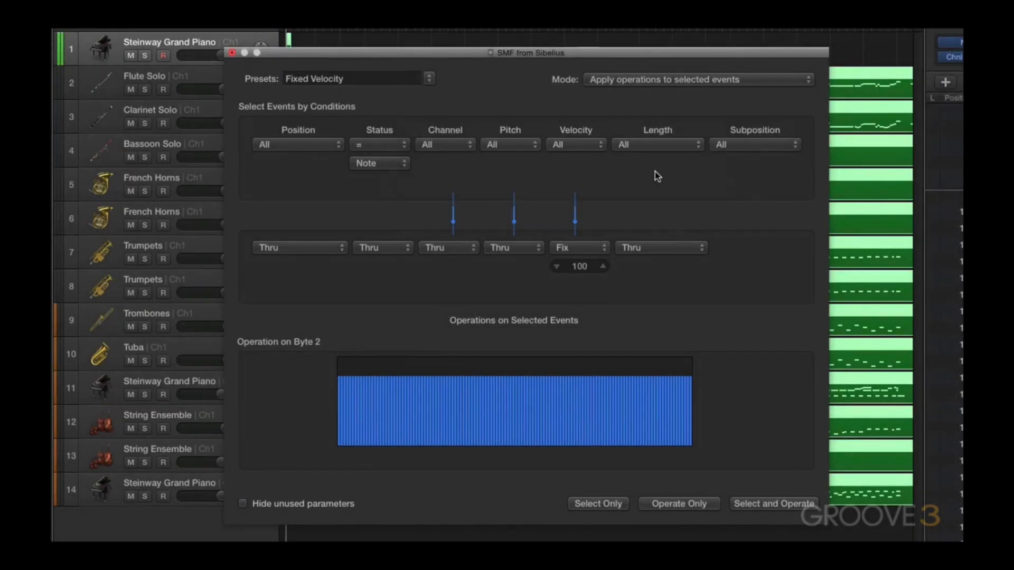
# Step: Set the velocity operation of the Fixed Velocity preset to Thru
pyautogui.click(589, 250)
pyautogui.click(585, 235)
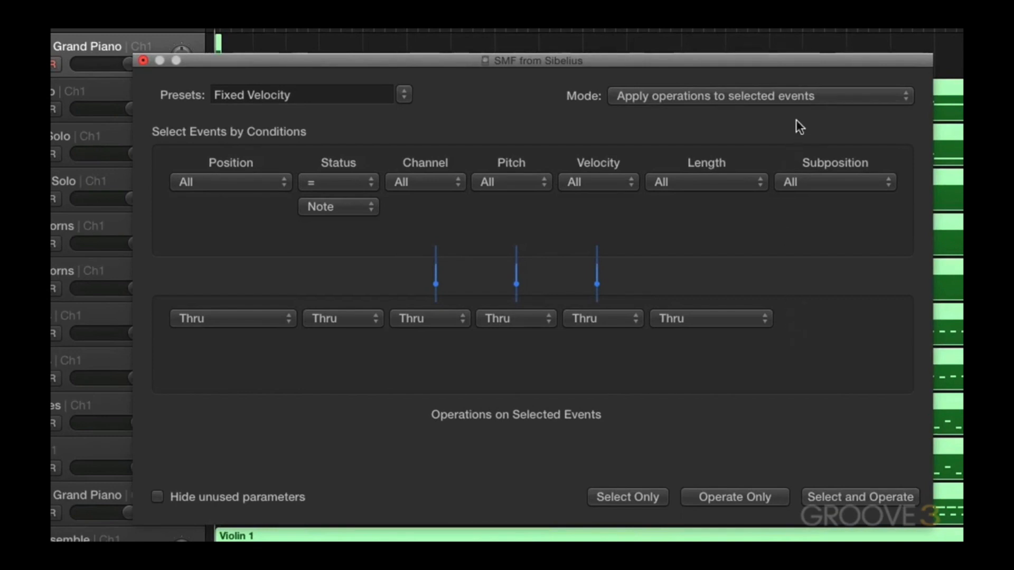
# Step: Set the mode to "Apply operations and delete unselected events" and select the matching note events without operating on them
pyautogui.click(802, 99)
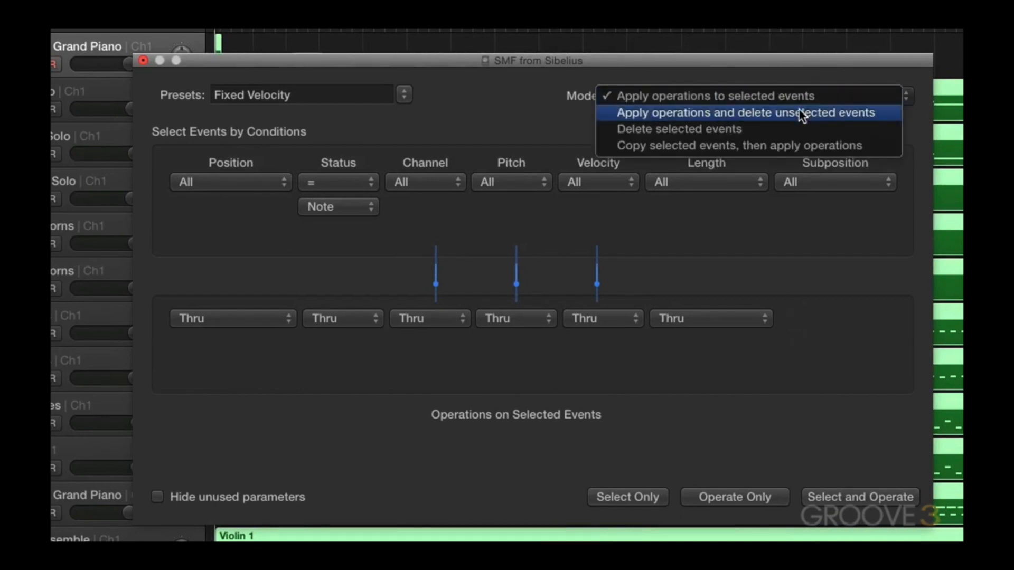
pyautogui.click(799, 113)
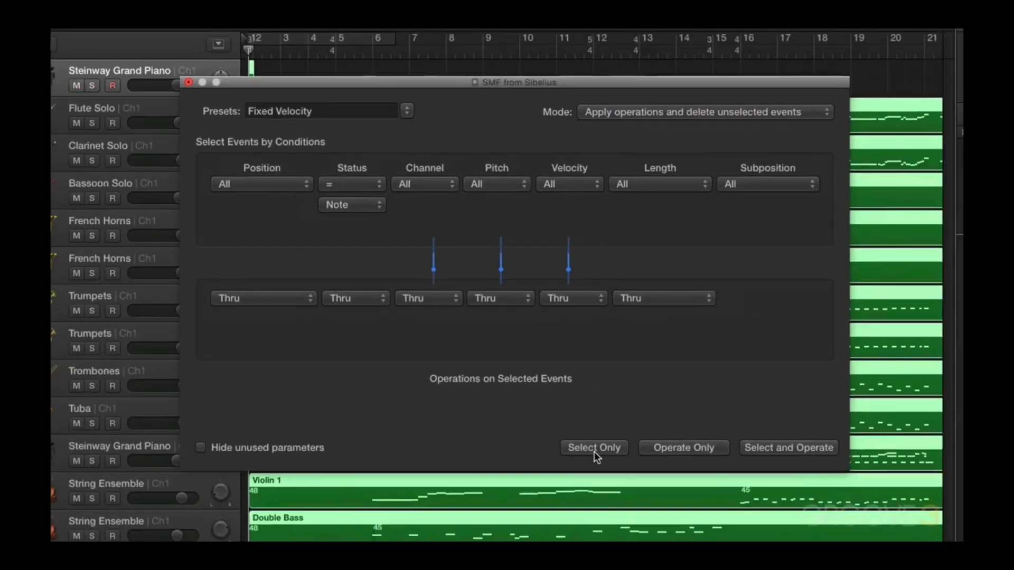
pyautogui.click(627, 497)
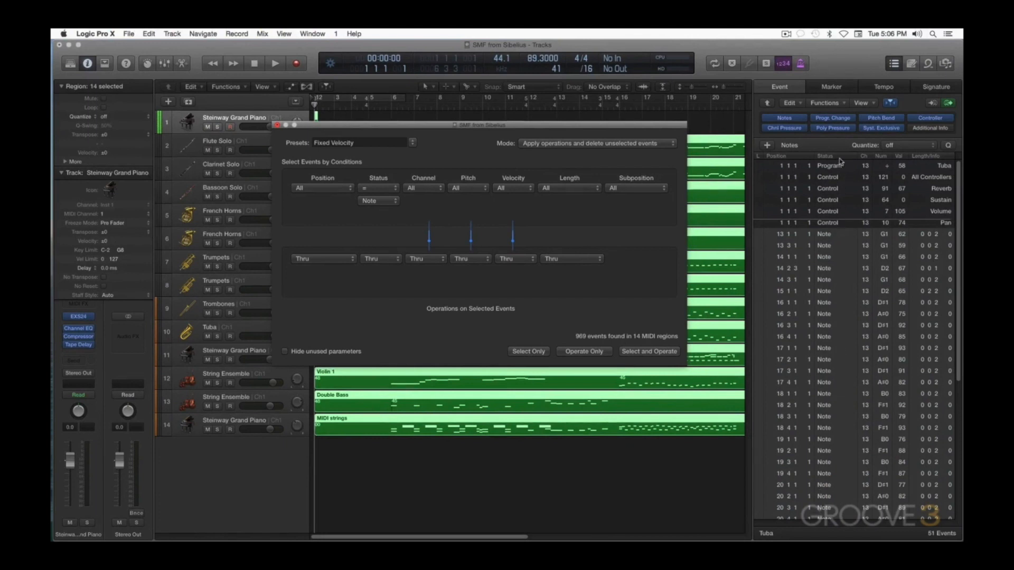
# Step: Operate on the selected events to strip the non-note data, and inspect the string tracks' regions for leftover events
pyautogui.click(584, 352)
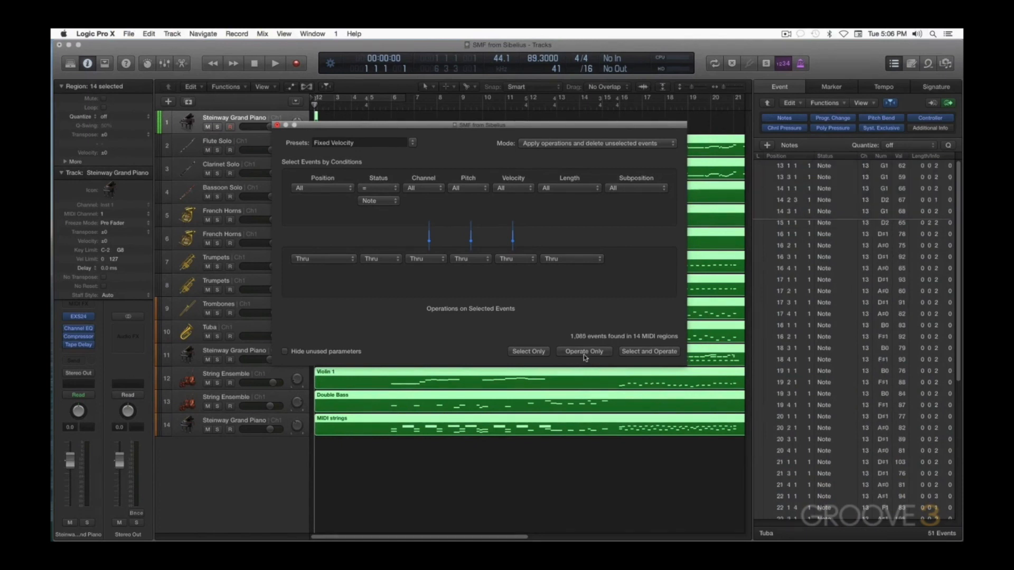
pyautogui.click(685, 441)
pyautogui.click(684, 418)
pyautogui.click(691, 404)
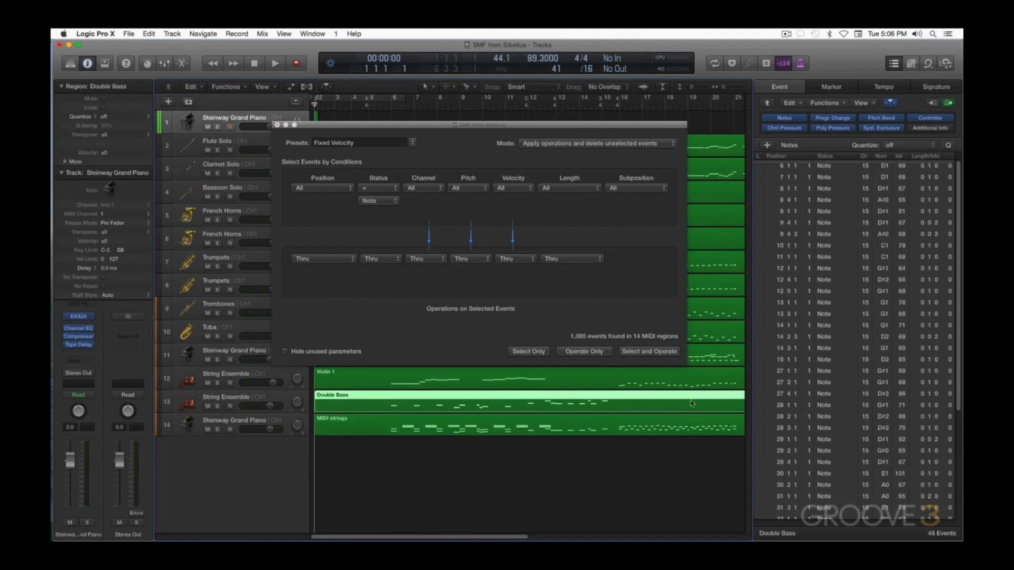
pyautogui.click(698, 391)
pyautogui.click(645, 491)
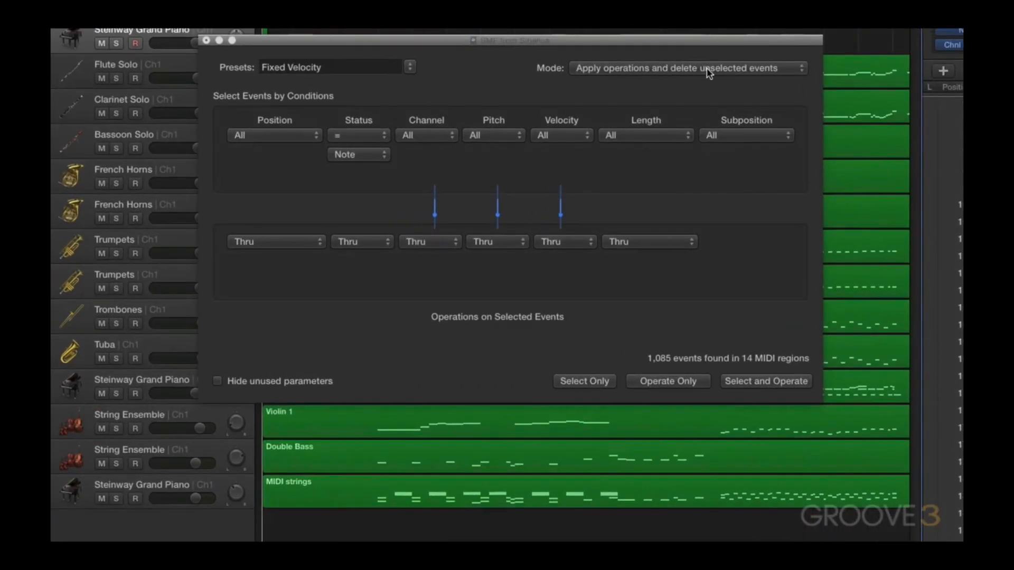
# Step: Set the mode to "Apply operations to selected events" and load the Humanize preset
pyautogui.click(668, 100)
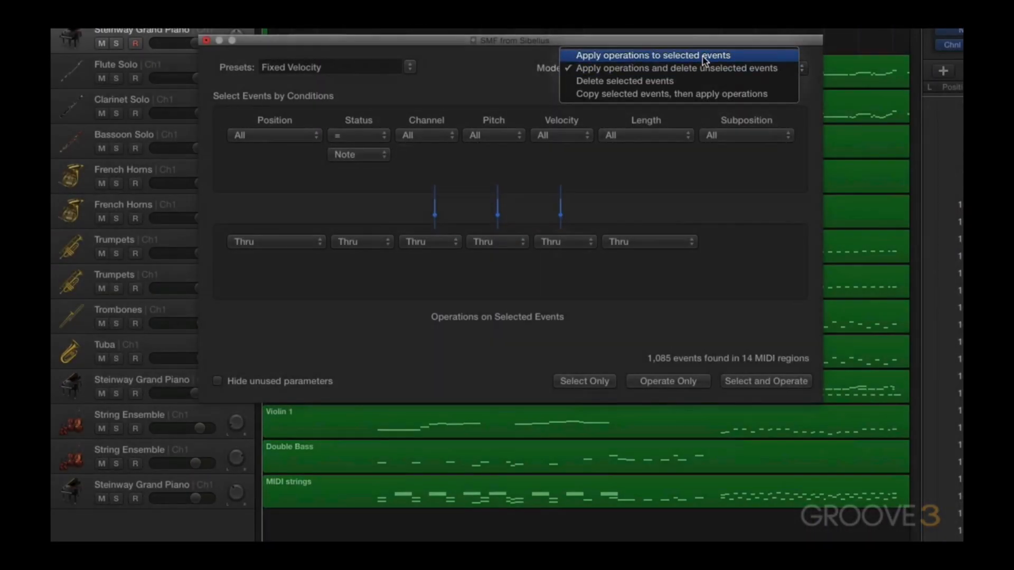
pyautogui.click(704, 56)
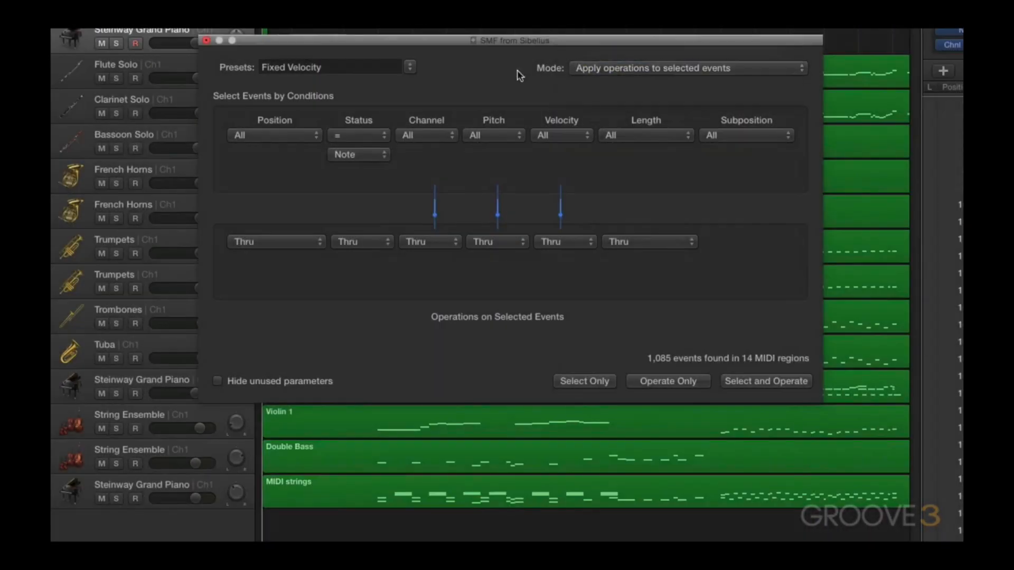
pyautogui.click(410, 69)
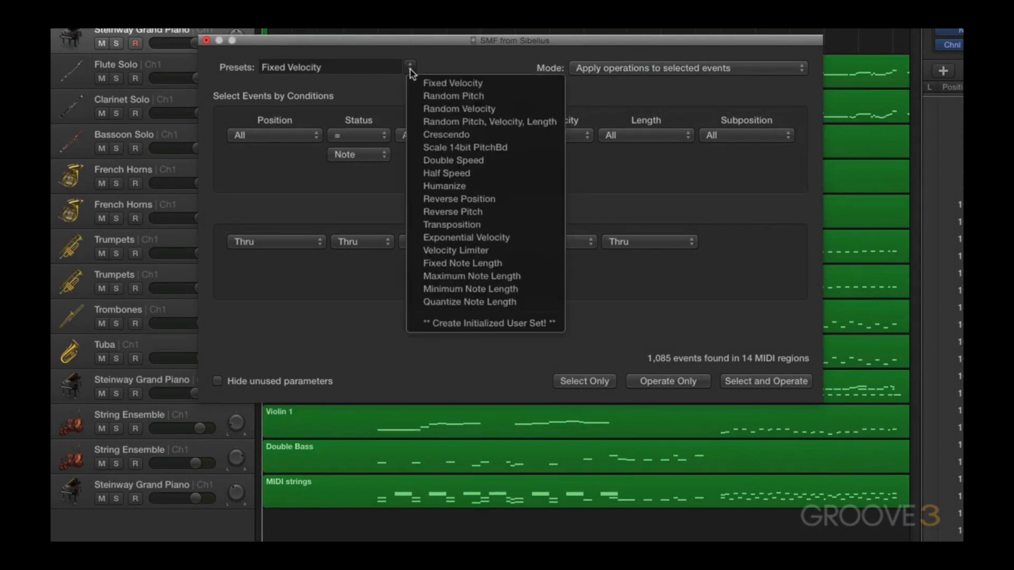
pyautogui.click(430, 185)
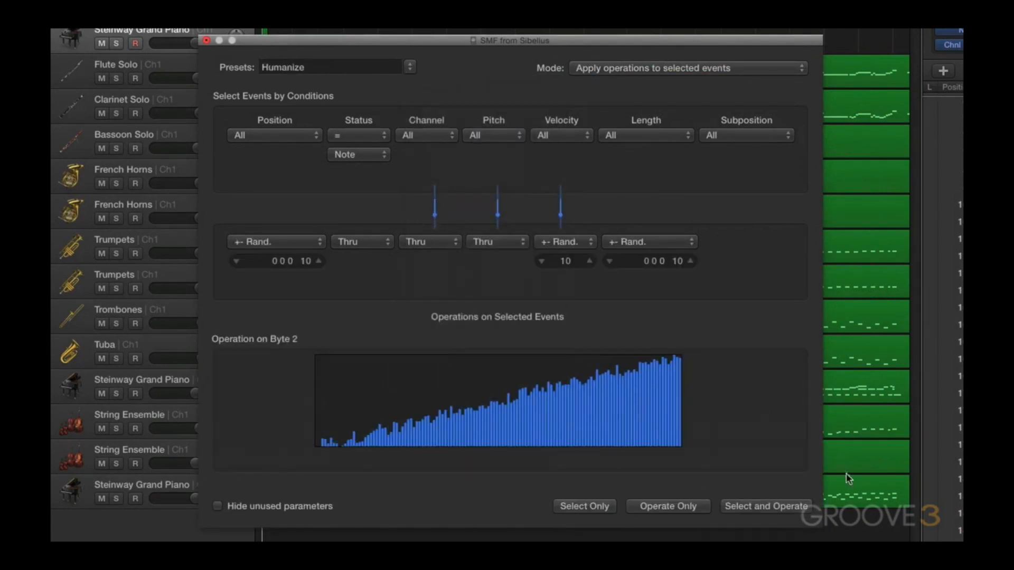
# Step: Select the project's regions and set the Humanize preset's random position and length amounts to 4 ticks each
pyautogui.moveTo(880, 530); pyautogui.dragTo(891, 87)
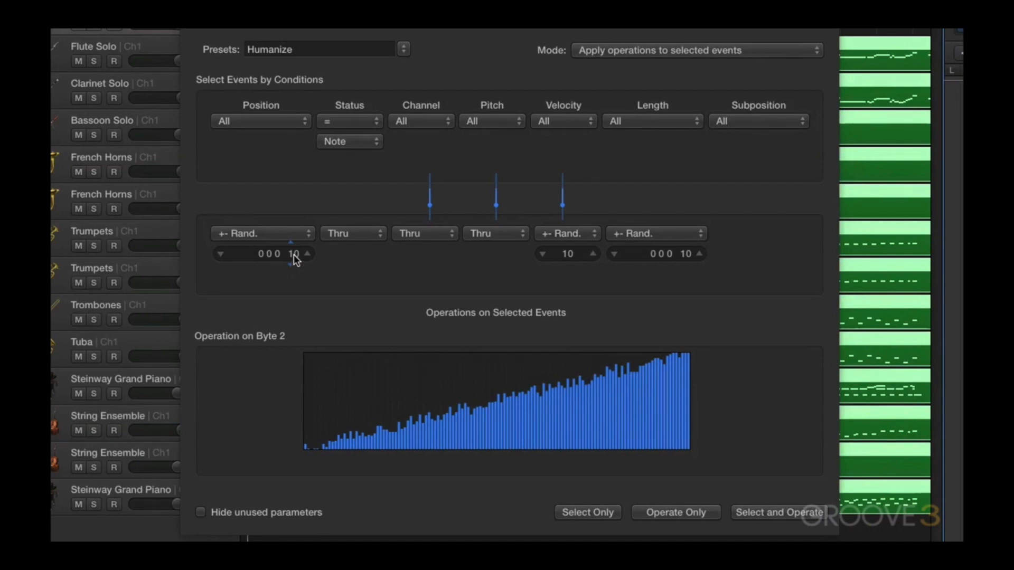
pyautogui.moveTo(294, 257); pyautogui.dragTo(294, 270)
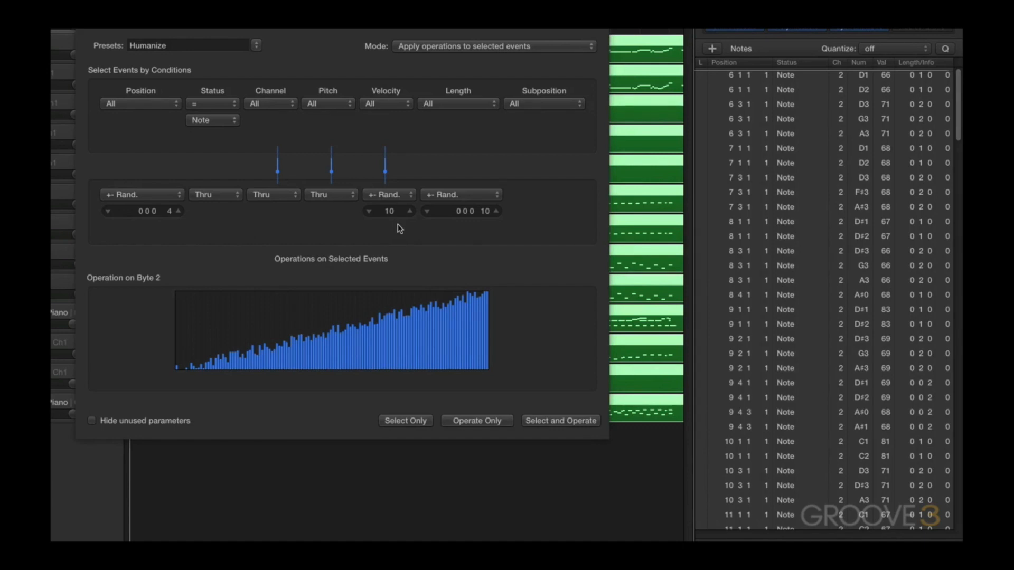
pyautogui.moveTo(485, 212); pyautogui.dragTo(485, 217)
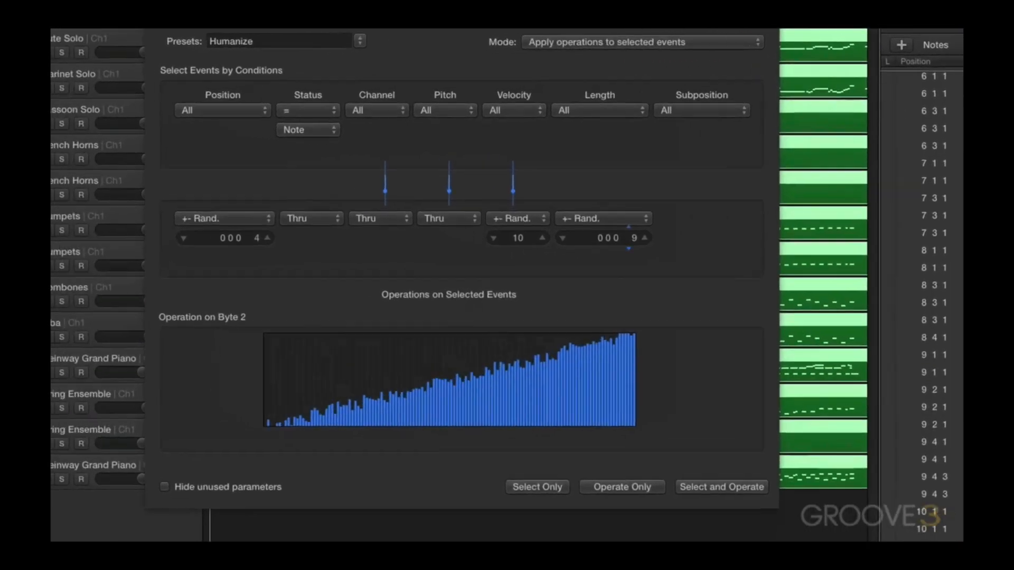
pyautogui.moveTo(686, 247); pyautogui.dragTo(688, 254)
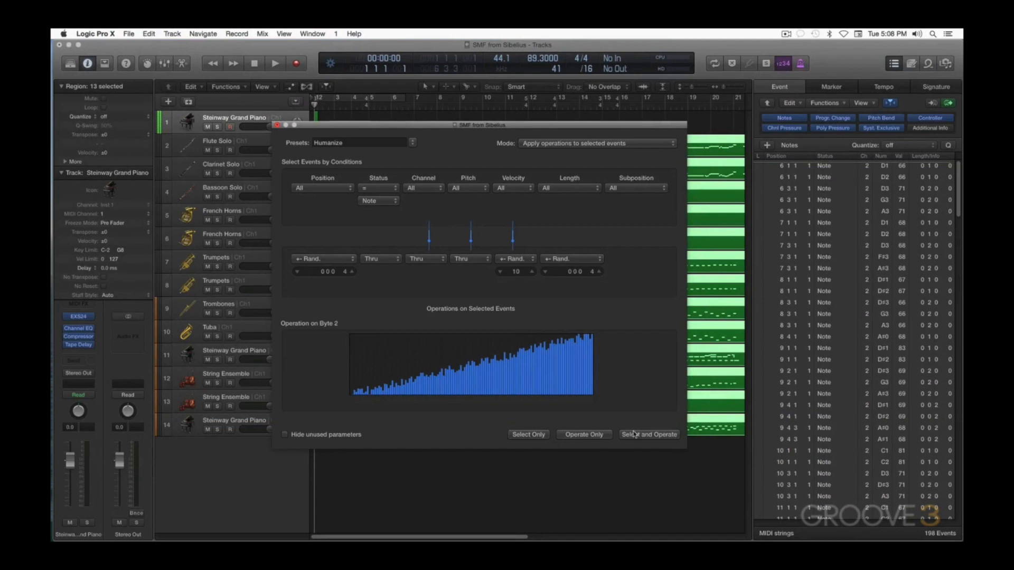
# Step: Apply the Humanize operation to the selected regions' notes several times in succession
pyautogui.click(583, 434)
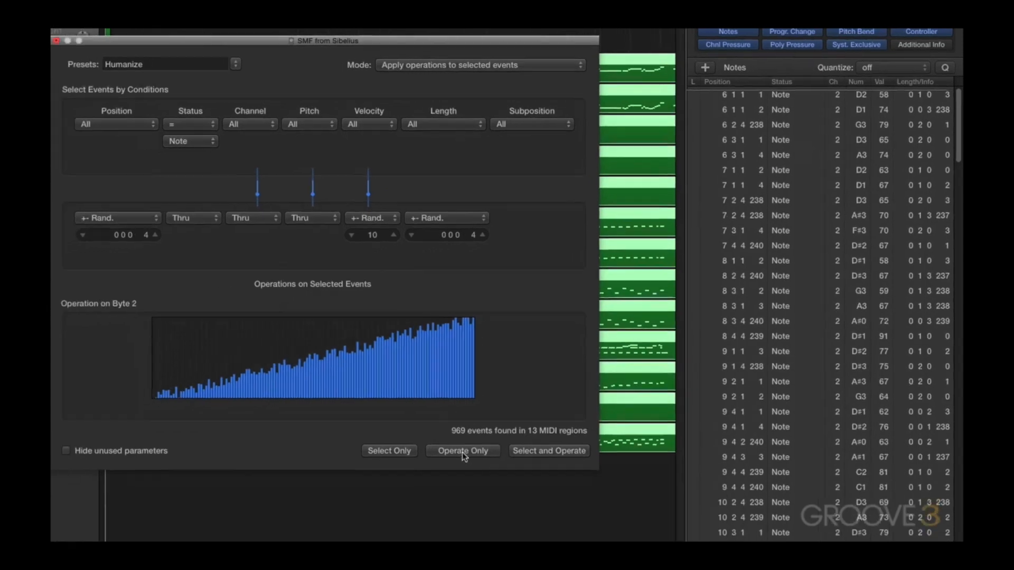
pyautogui.click(506, 415)
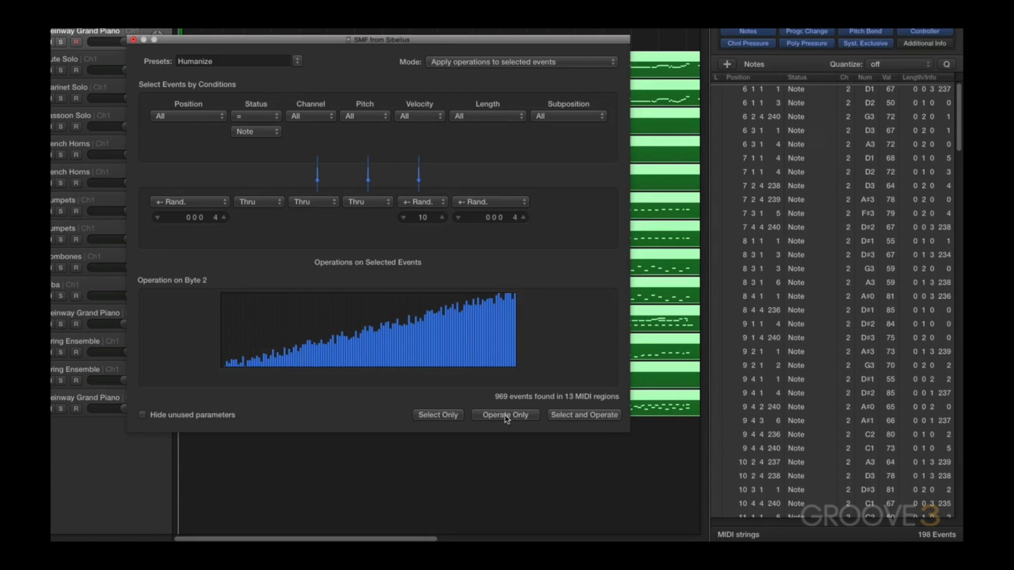
pyautogui.click(505, 415)
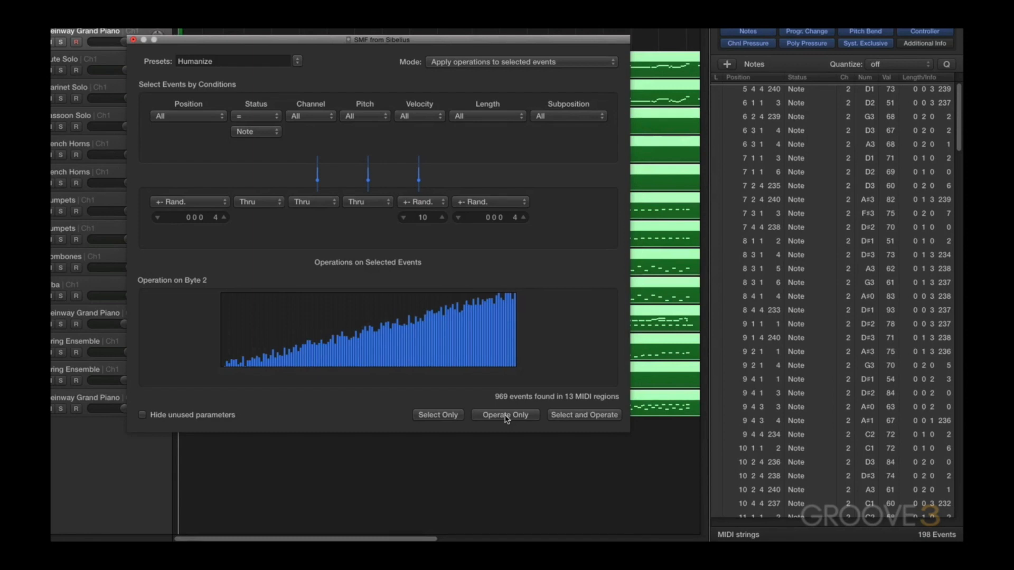
pyautogui.click(505, 415)
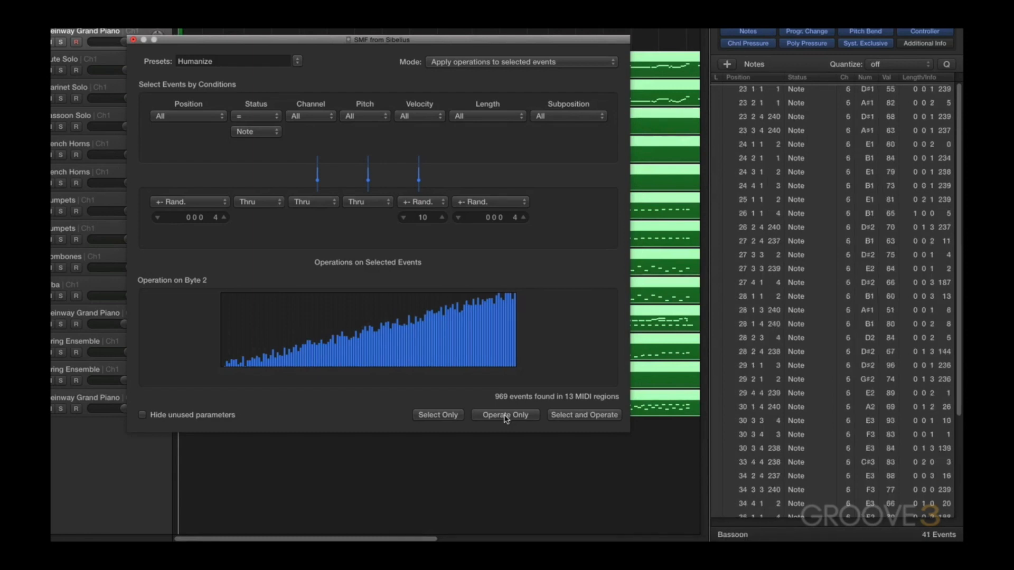
pyautogui.click(505, 415)
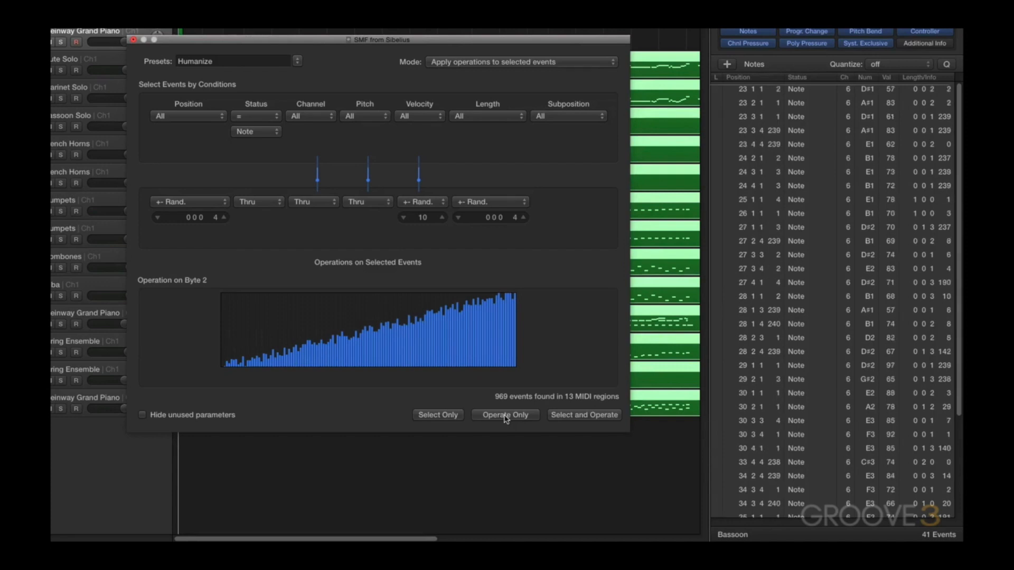
pyautogui.click(505, 415)
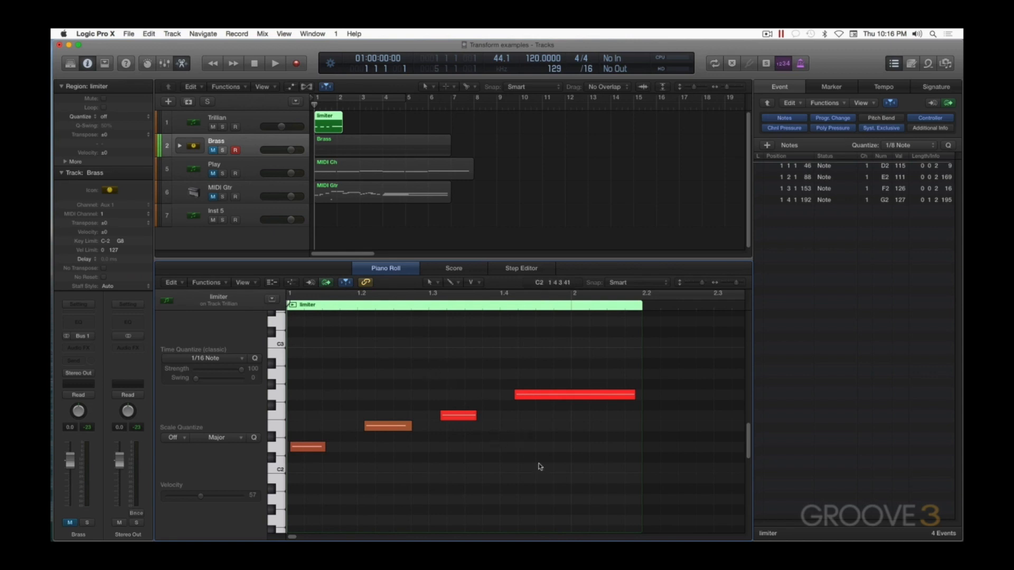
# Step: Limit the limiter region's note velocities to a maximum of 123 with the Velocity Limiter preset, auditioning the region before and after
pyautogui.press('space')
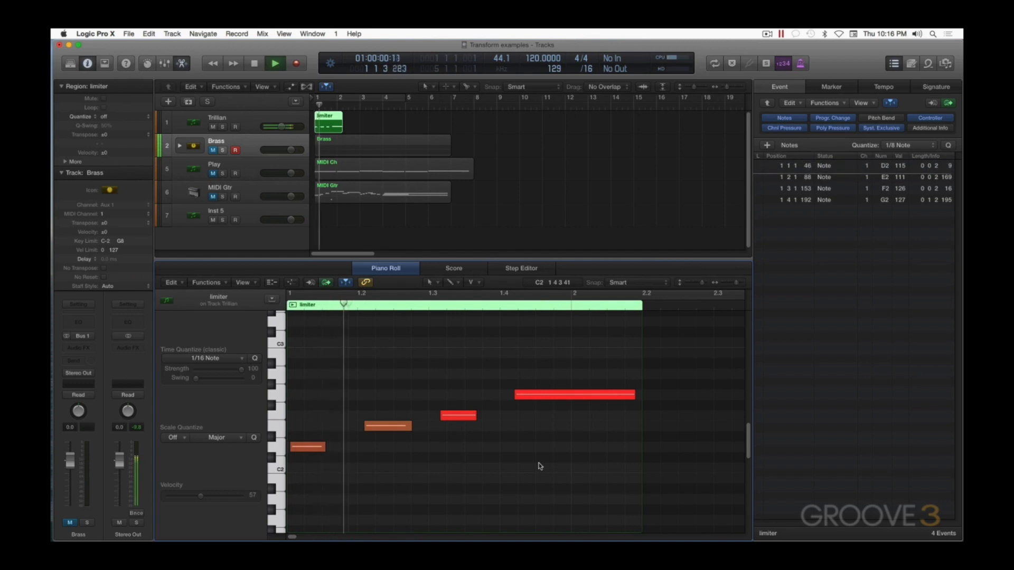
pyautogui.press('space')
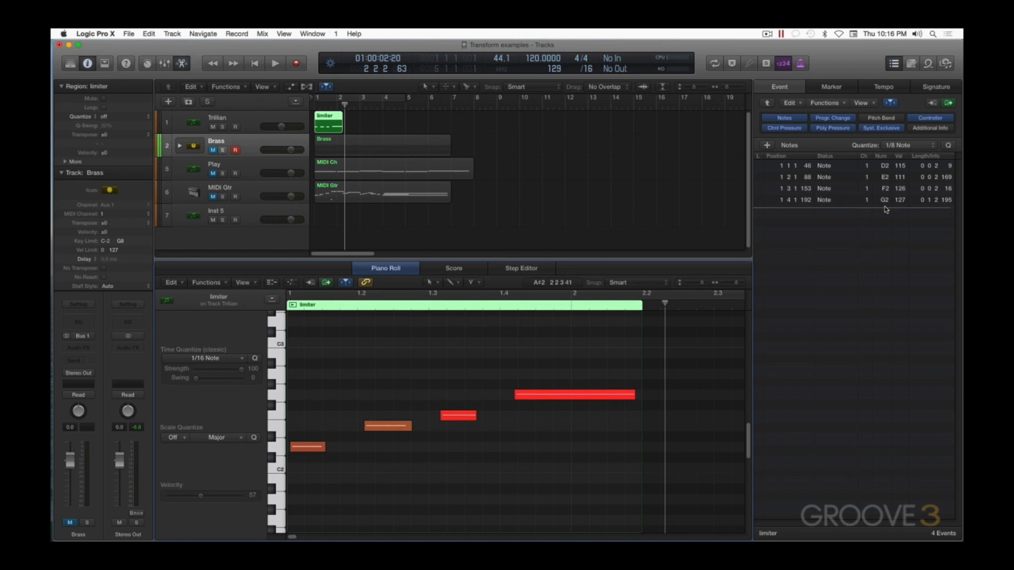
pyautogui.press('super+9')
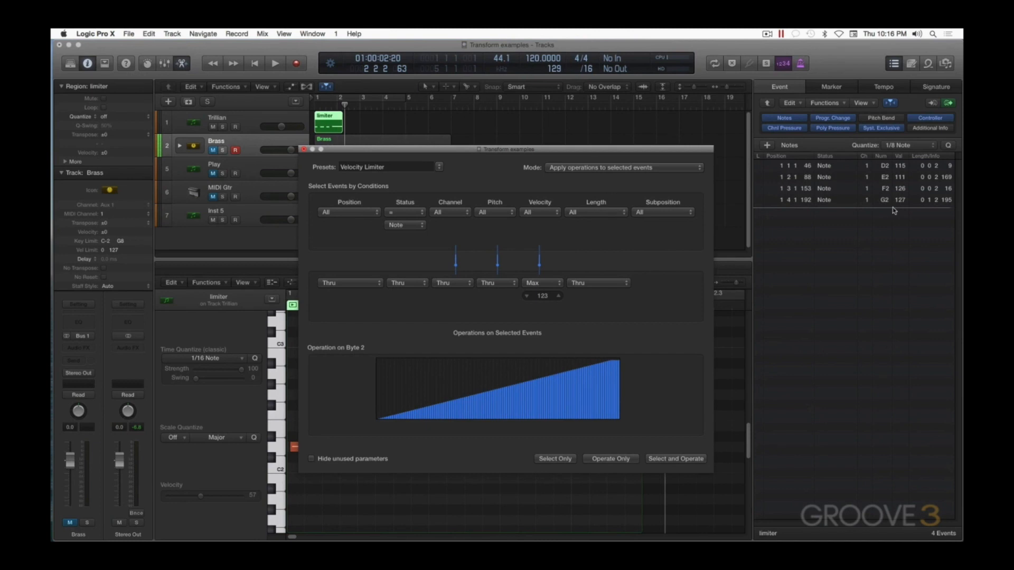
pyautogui.click(672, 459)
pyautogui.moveTo(517, 151); pyautogui.dragTo(516, 49)
pyautogui.click(528, 442)
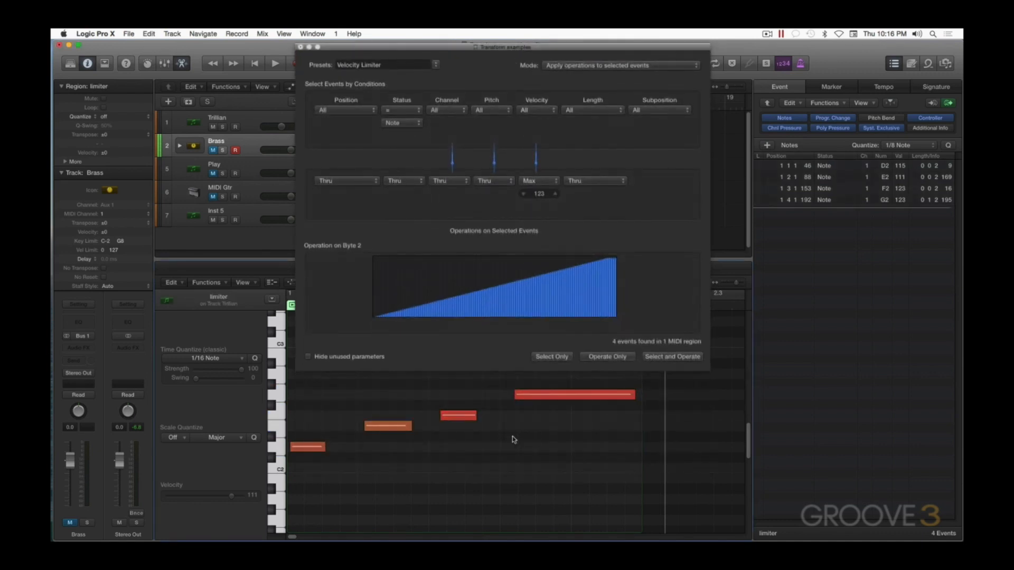
pyautogui.press('space')
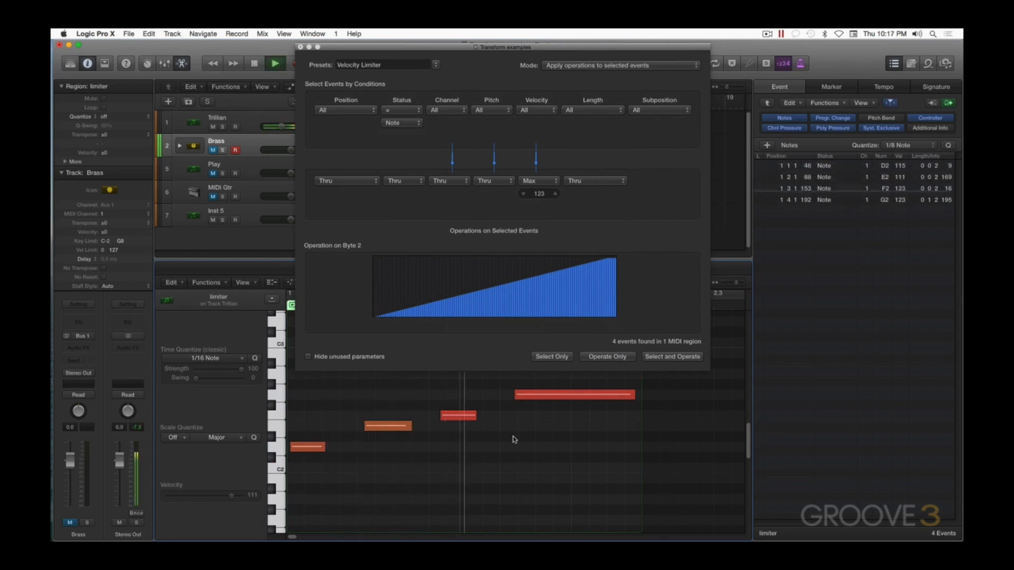
pyautogui.press('space')
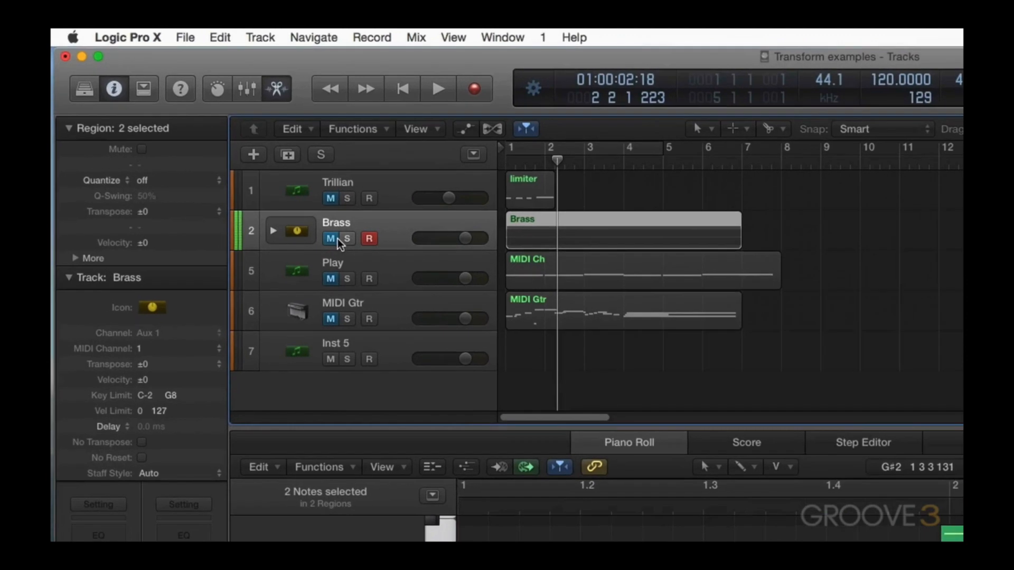
# Step: Unmute and expand the Brass track stack, and select all notes of its Key Switch regions, fitted to the Piano Roll view
pyautogui.click(334, 240)
pyautogui.click(274, 231)
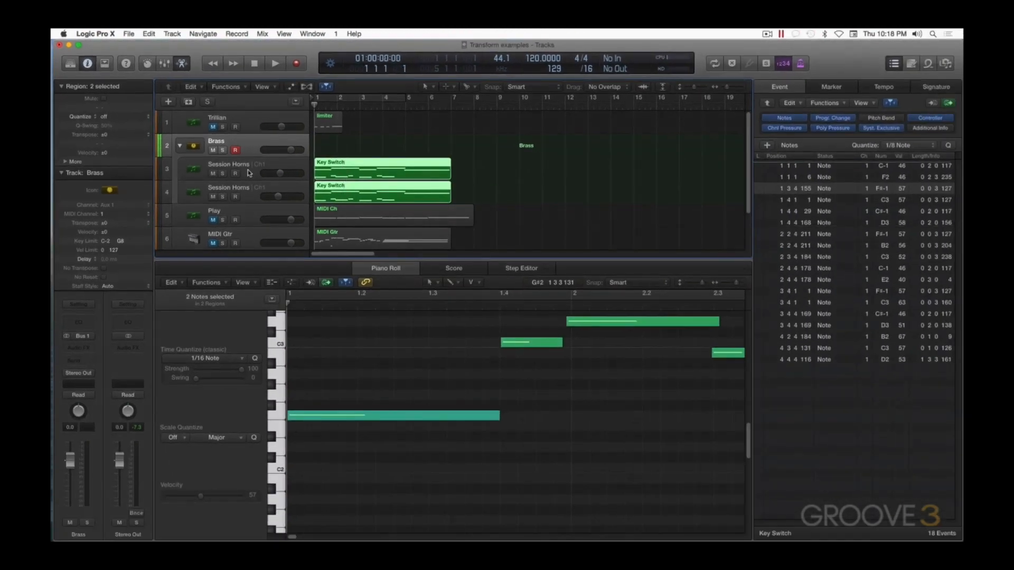
pyautogui.click(562, 527)
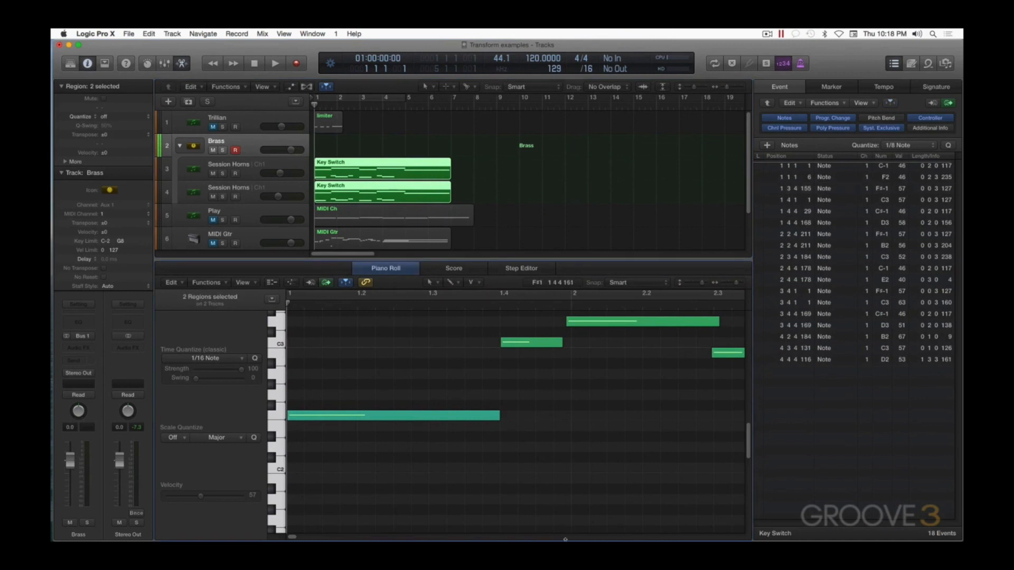
pyautogui.press('super+a')
pyautogui.press('z')
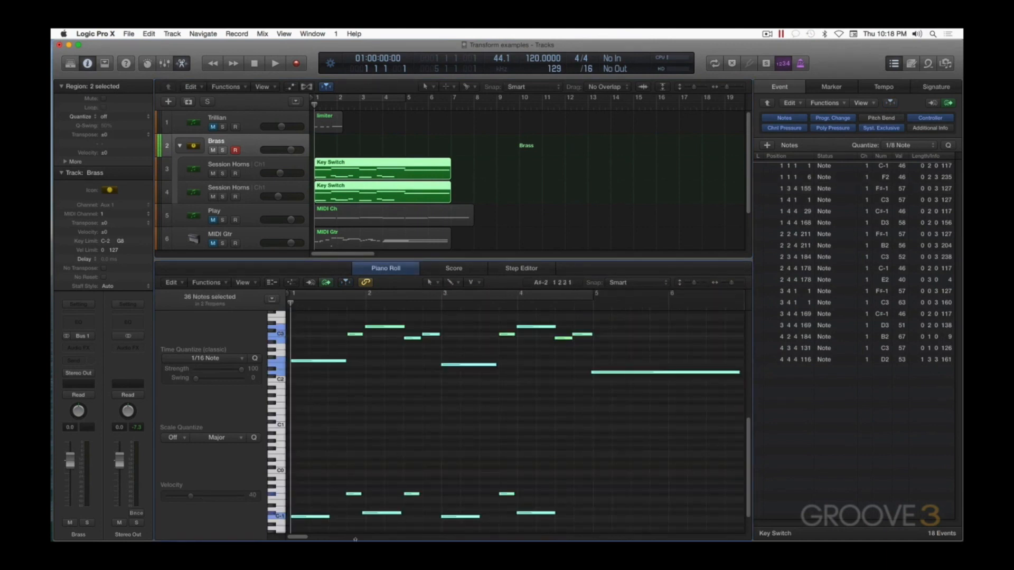
# Step: Play the Key Switch regions on the Session Horns tracks, and replay them from the project start
pyautogui.press('space')
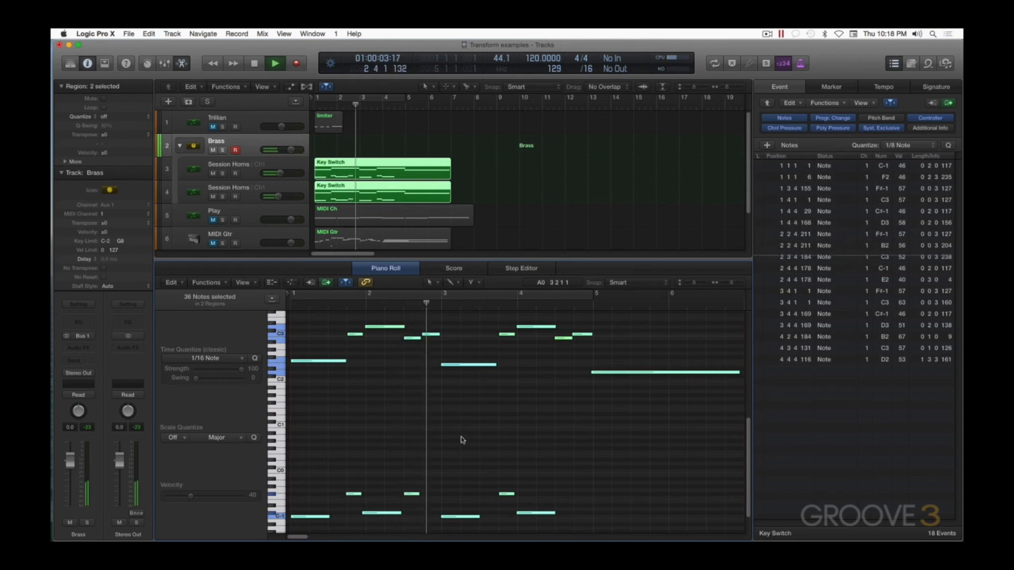
pyautogui.press('space')
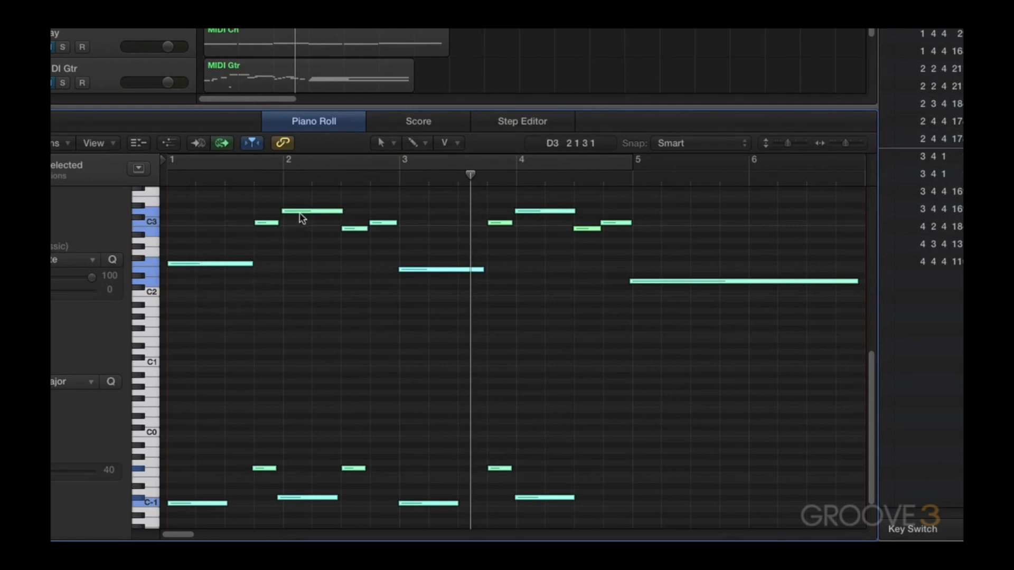
pyautogui.moveTo(300, 216)
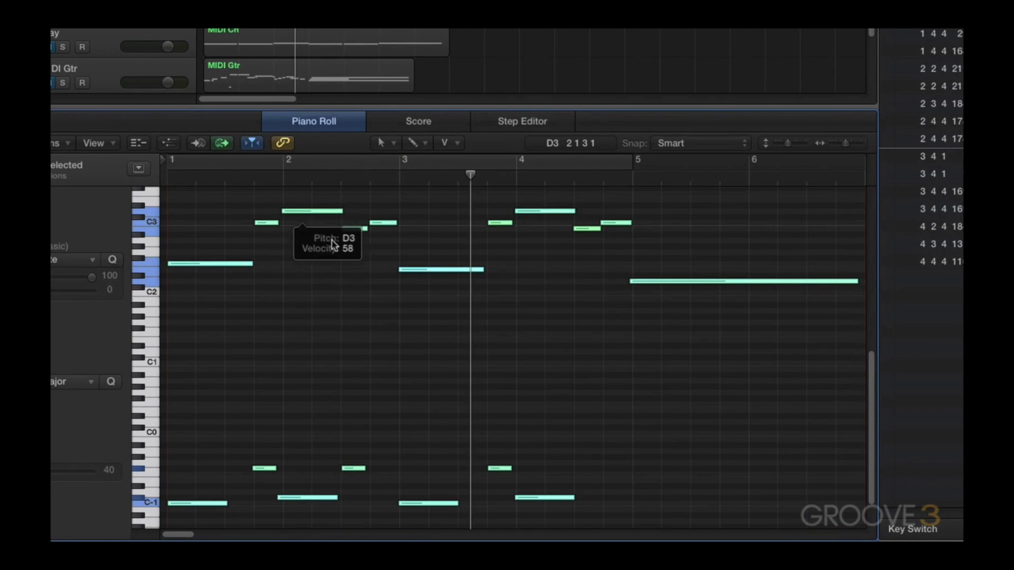
pyautogui.press('Return')
pyautogui.press('space')
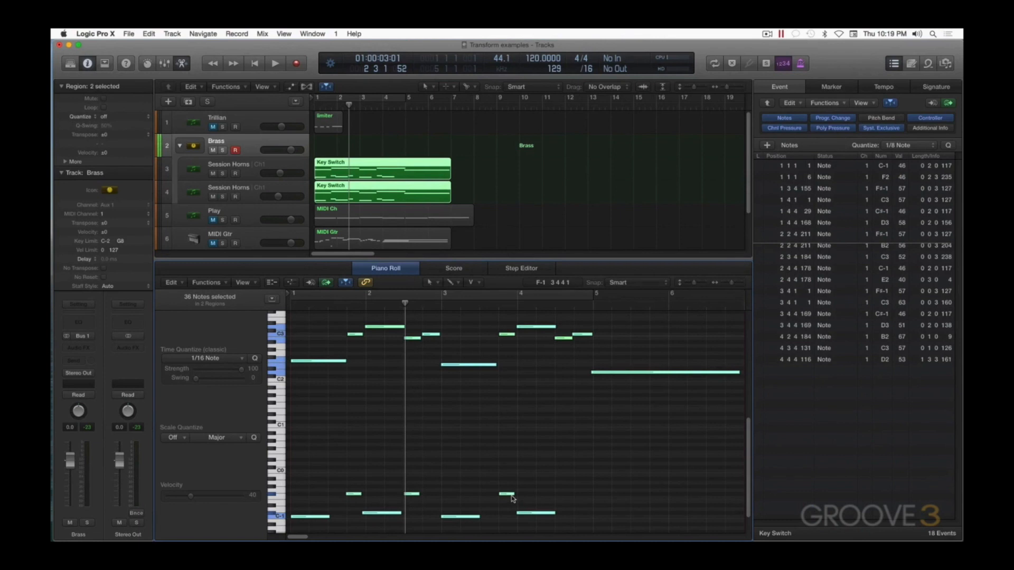
# Step: Collapse the Brass track stack and select its folded Brass region
pyautogui.click(545, 225)
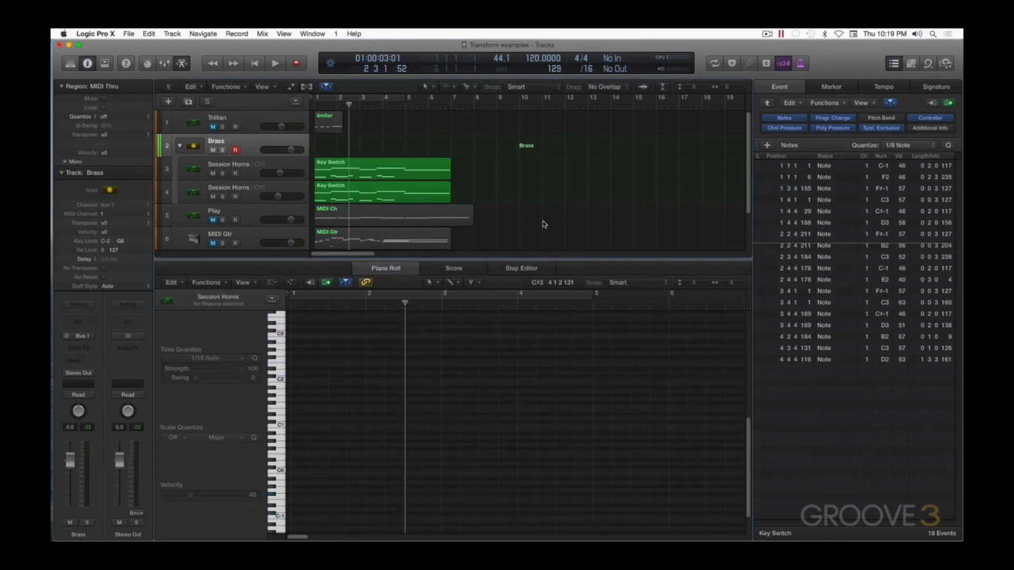
pyautogui.click(179, 146)
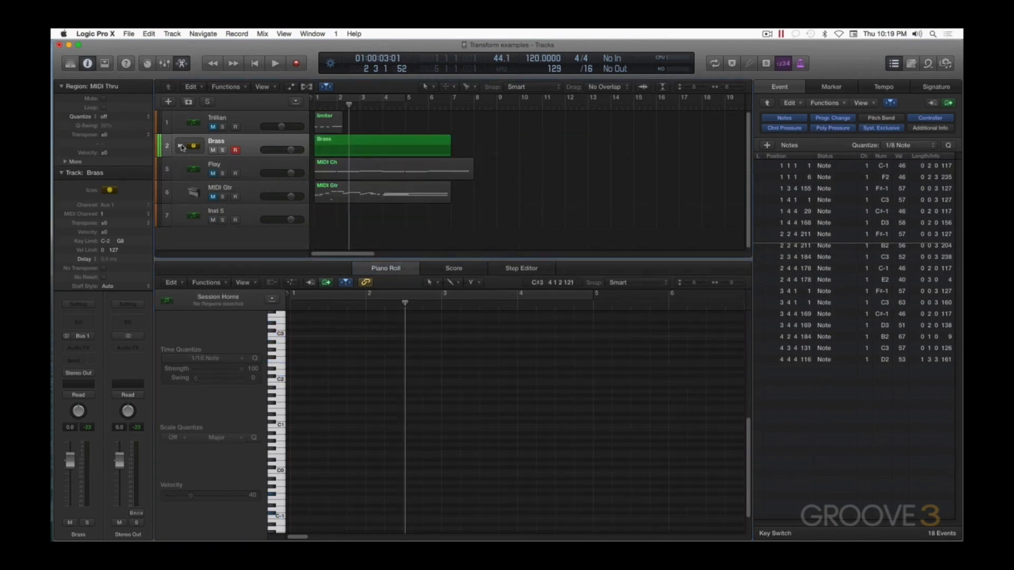
pyautogui.click(414, 145)
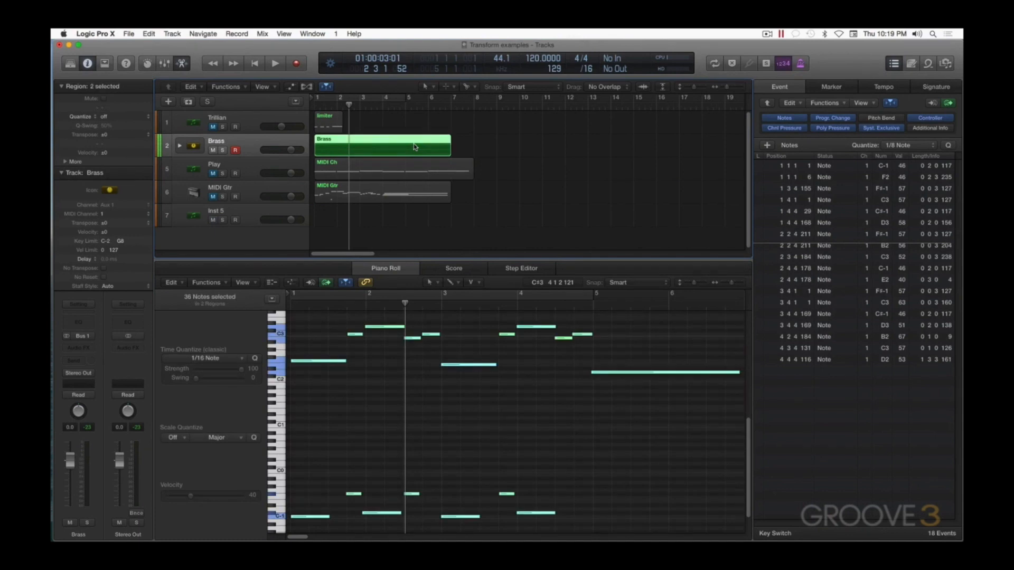
pyautogui.click(179, 146)
pyautogui.click(179, 146)
pyautogui.moveTo(353, 495)
pyautogui.moveTo(328, 517)
# Step: In the MIDI Transform settings, reset the velocity operation to Thru and set the Pitch condition to equal F#-1
pyautogui.press('super+4')
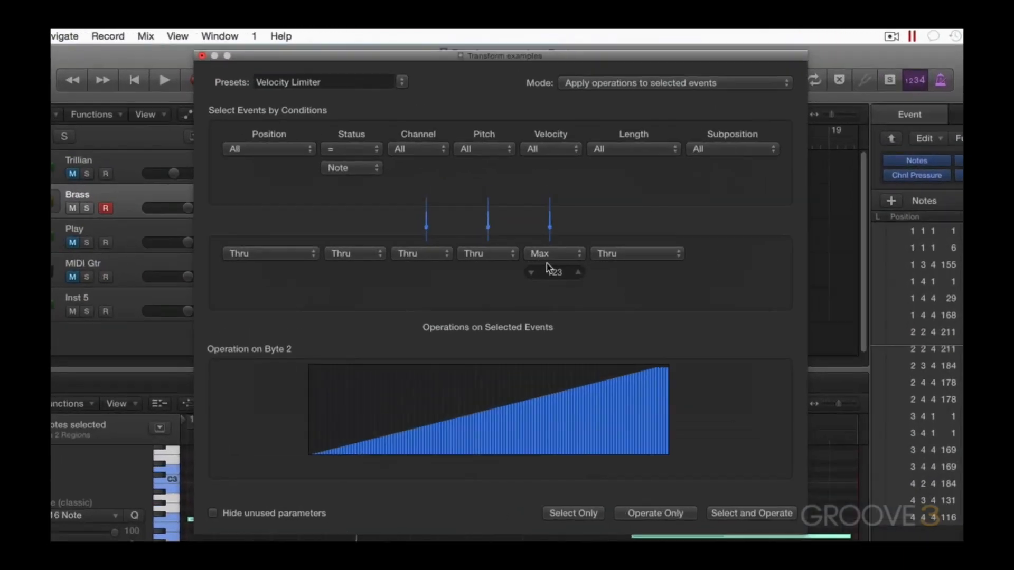
pyautogui.click(552, 254)
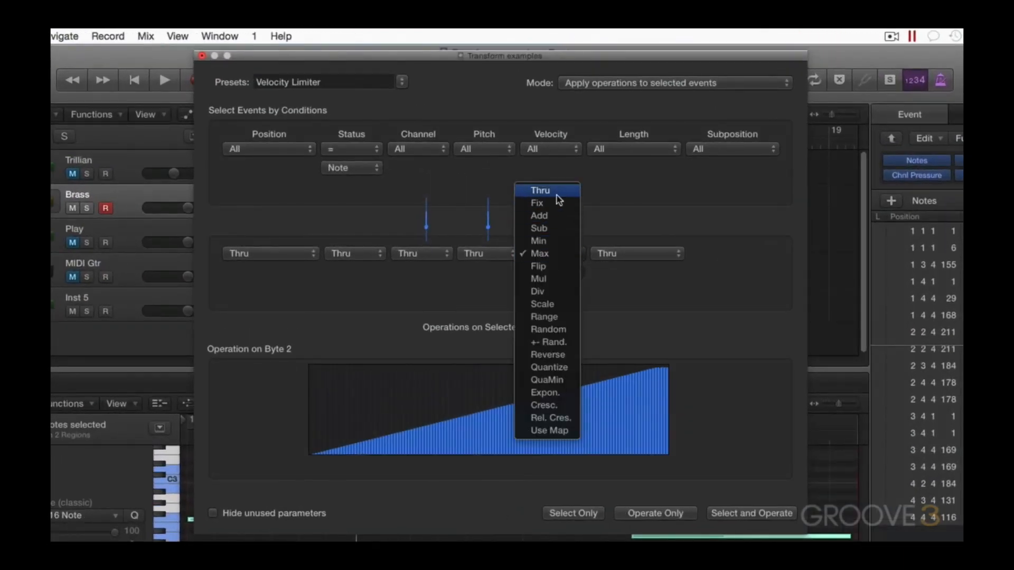
pyautogui.click(546, 185)
pyautogui.click(498, 150)
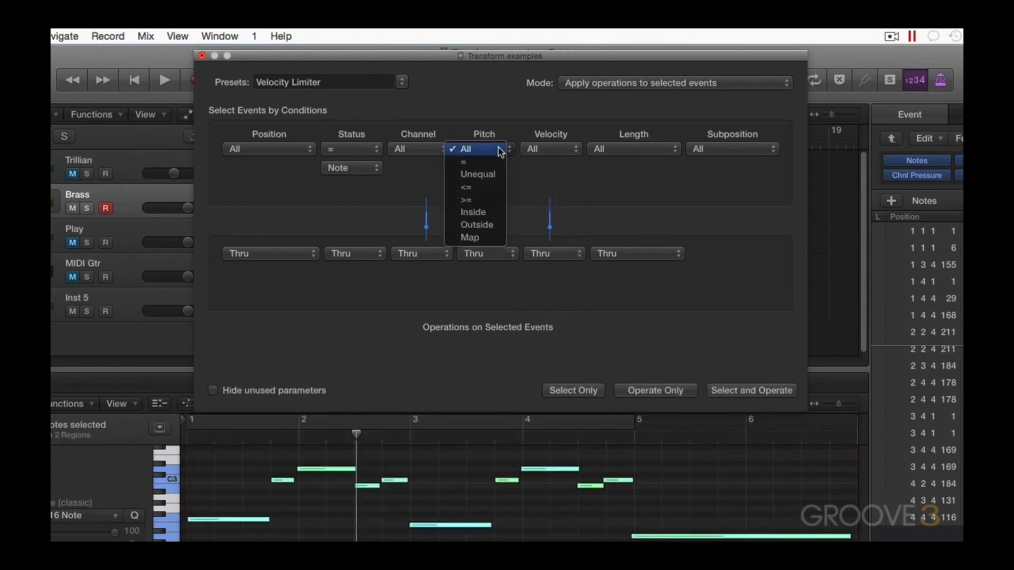
pyautogui.click(495, 156)
pyautogui.click(495, 174)
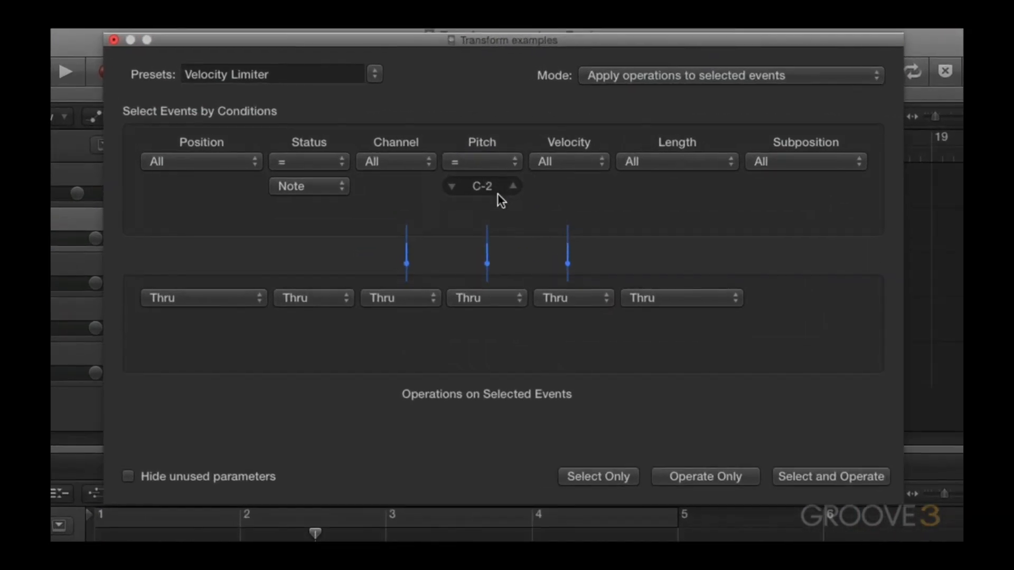
pyautogui.write('f#-1')
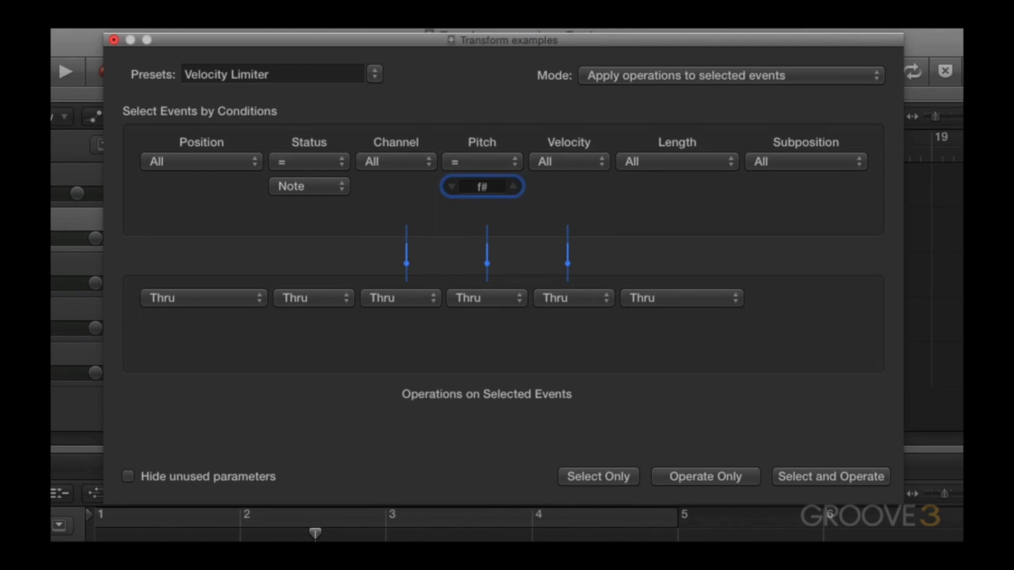
# Step: Fix the matching notes' pitch to C-1, apply it with Select and Operate, and close the Transform window
pyautogui.click(473, 298)
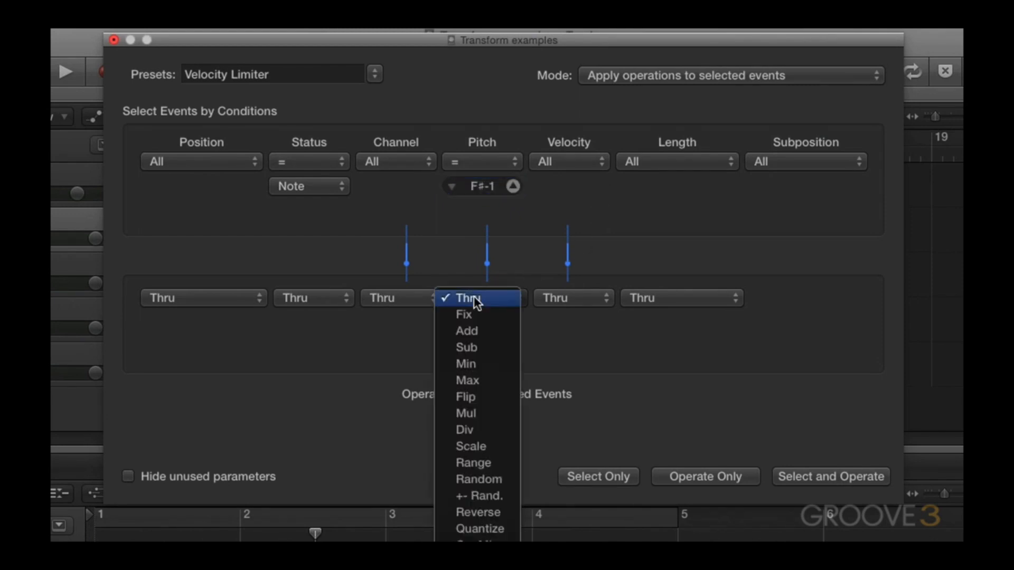
pyautogui.click(473, 315)
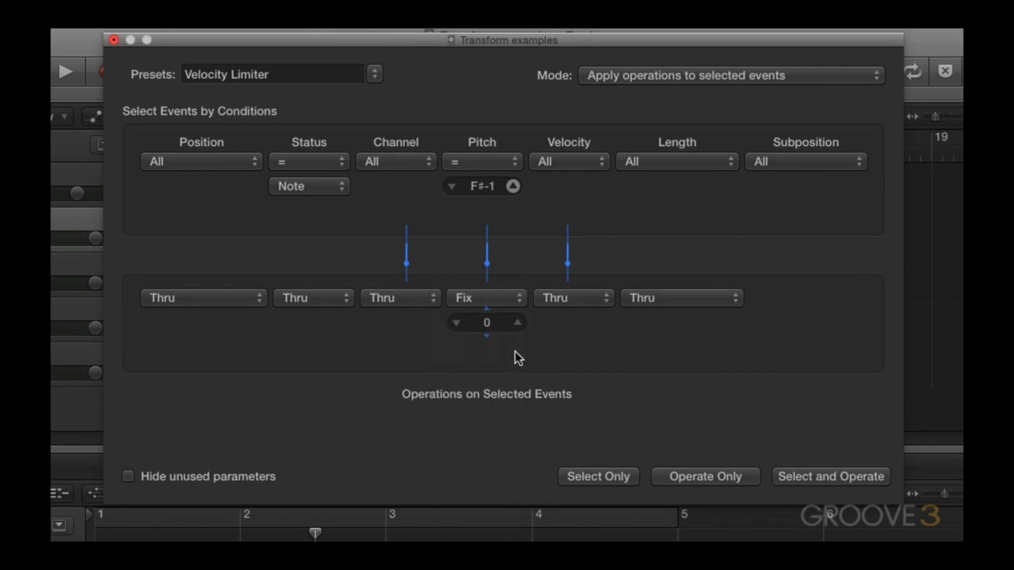
pyautogui.doubleClick(493, 323)
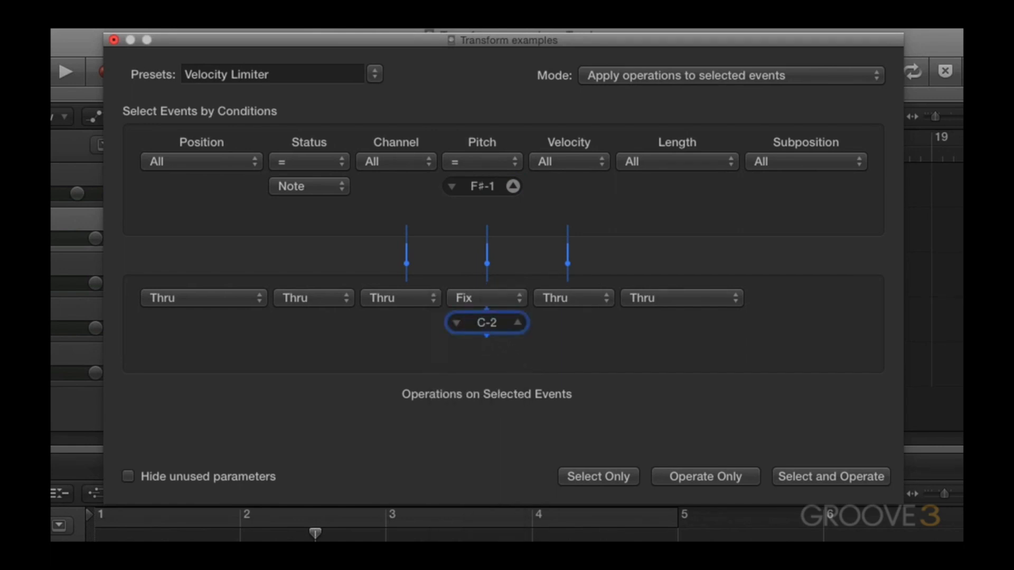
pyautogui.write('c-1')
pyautogui.press('Return')
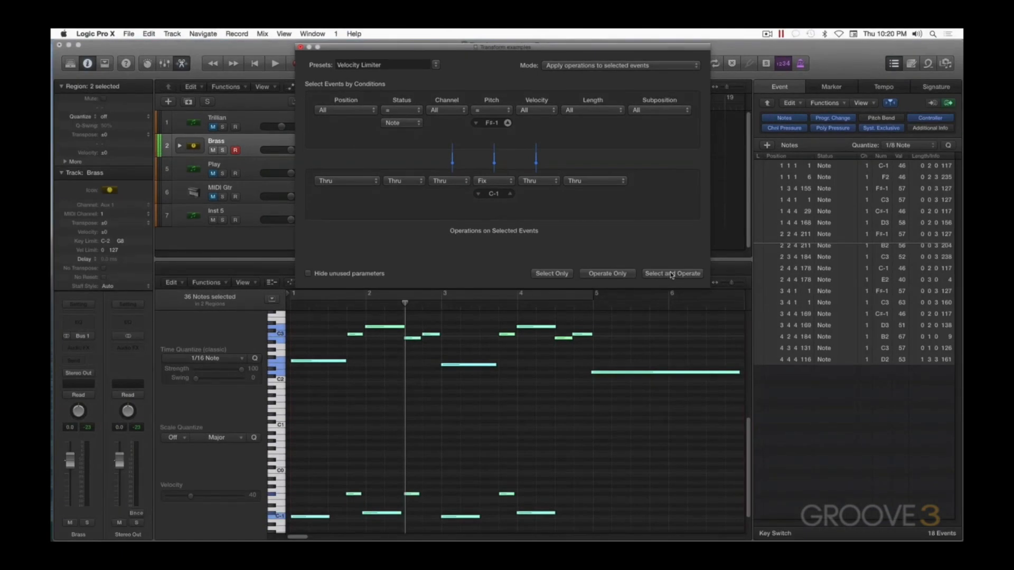
pyautogui.click(672, 273)
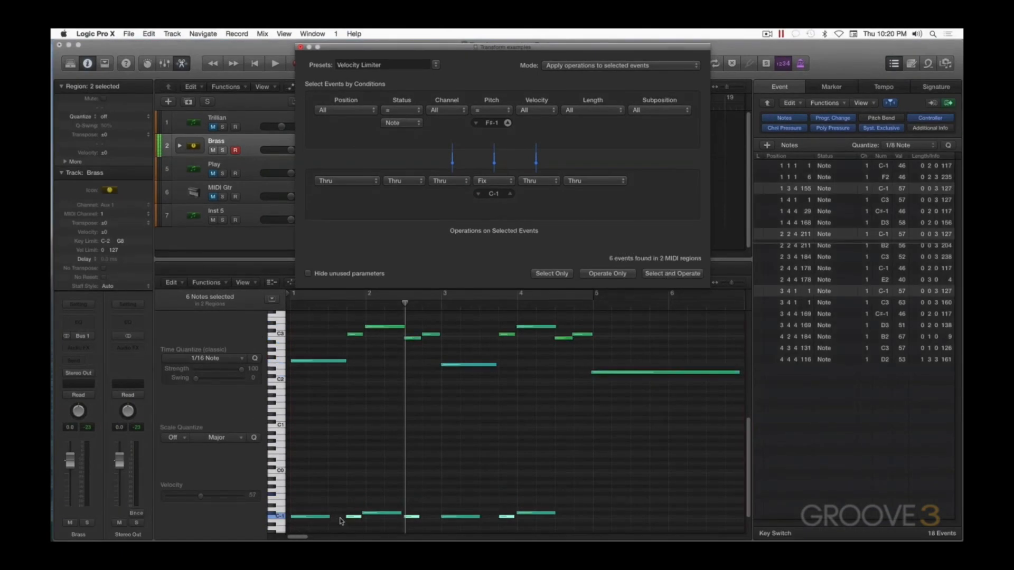
pyautogui.click(300, 47)
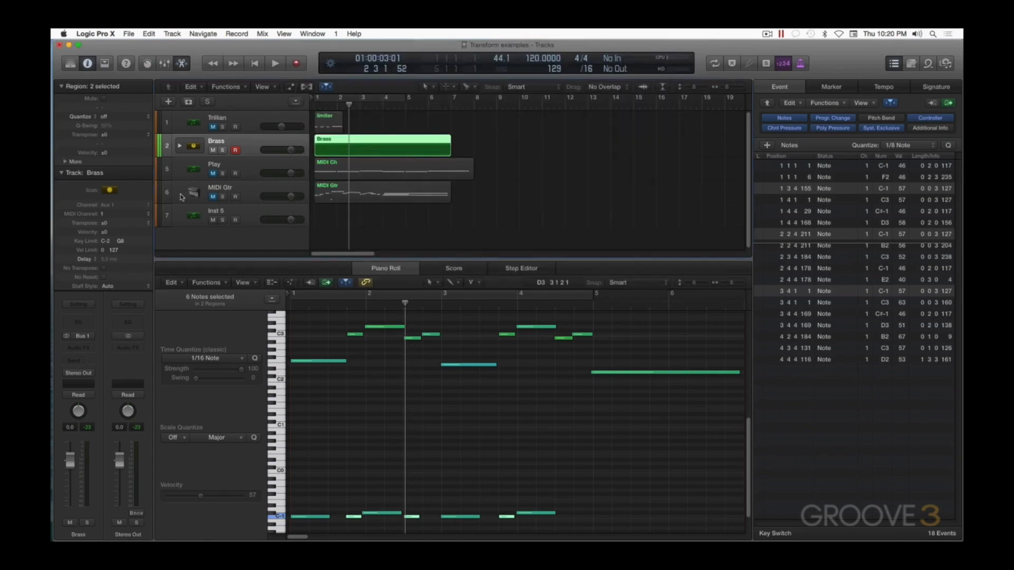
# Step: Expand the Brass stack, select the second Session Horns track's Key Switch region, and play it from the project start
pyautogui.click(179, 146)
pyautogui.click(551, 232)
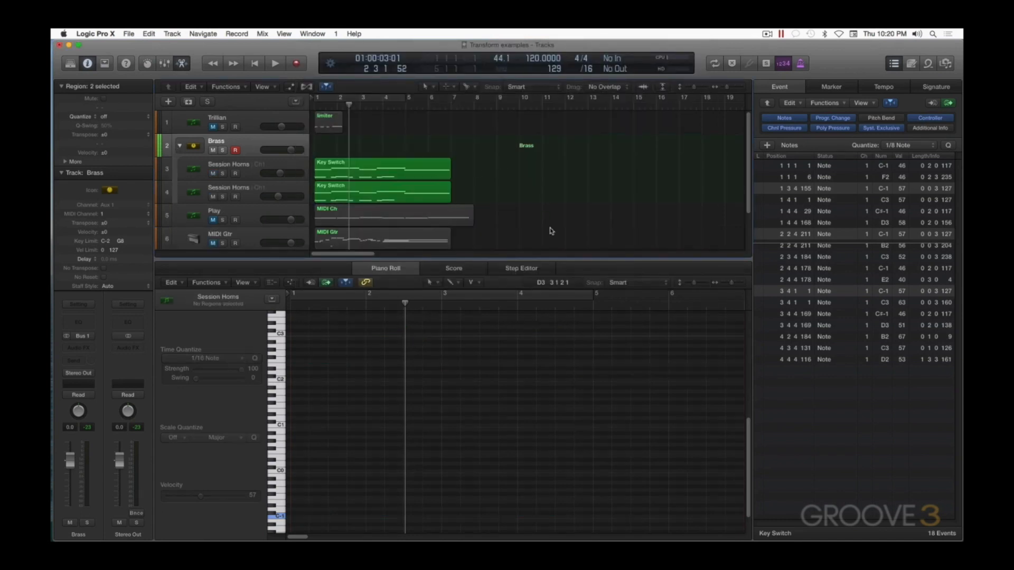
pyautogui.click(416, 171)
pyautogui.click(406, 203)
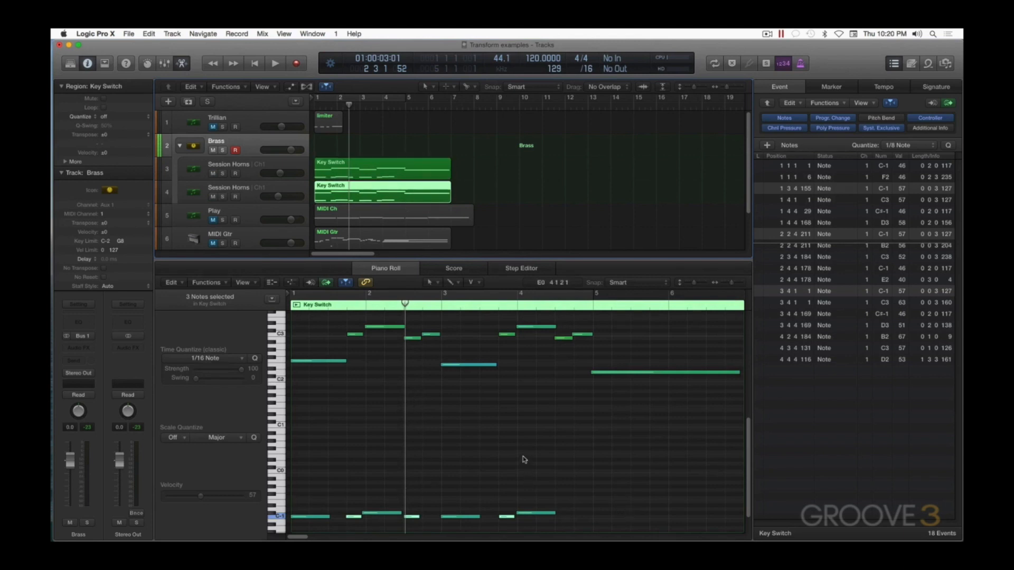
pyautogui.press('Return')
pyautogui.press('space')
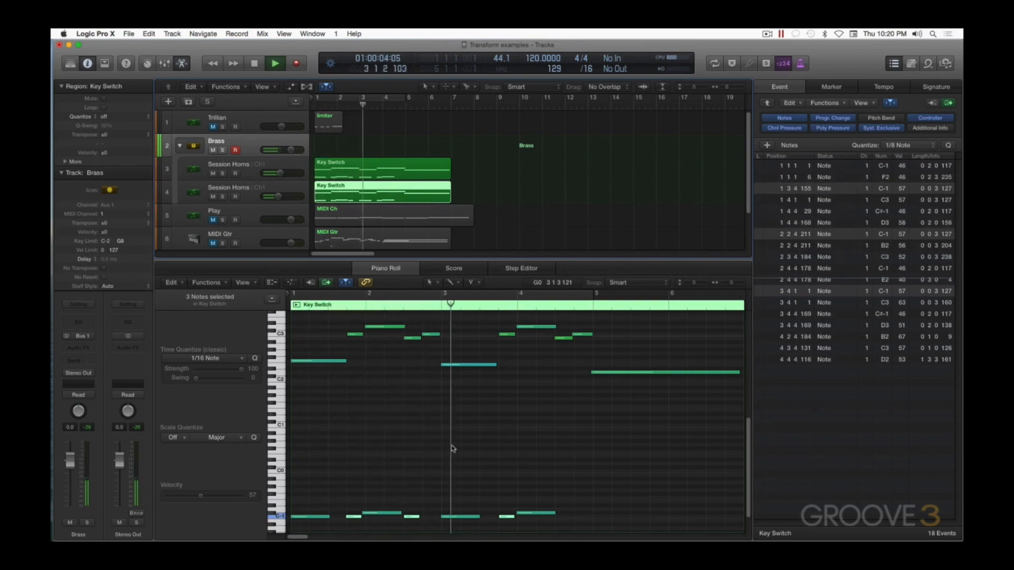
pyautogui.press('space')
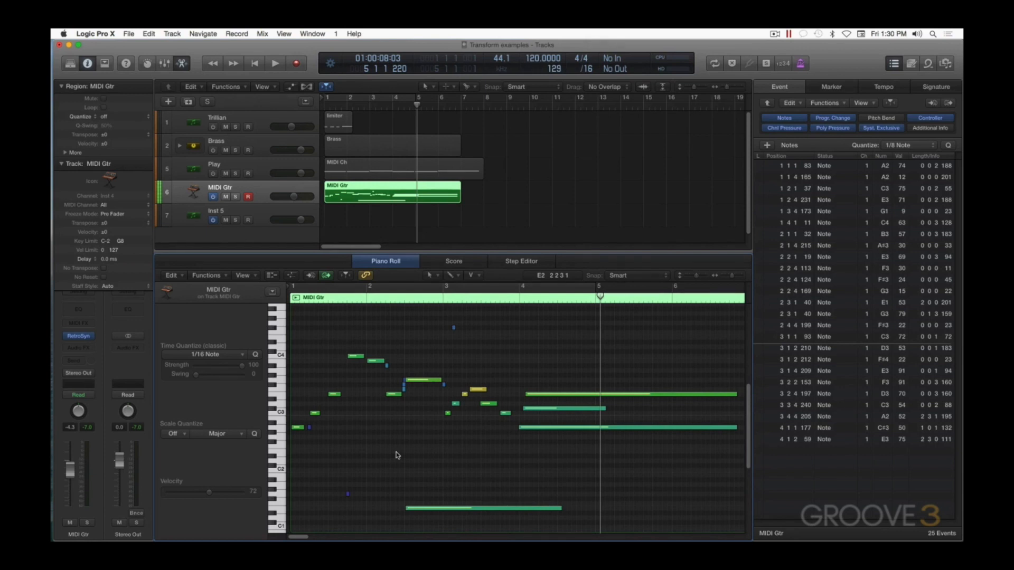
# Step: Play the MIDI Gtr region from the project start and stop playback
pyautogui.press('Return')
pyautogui.press('space')
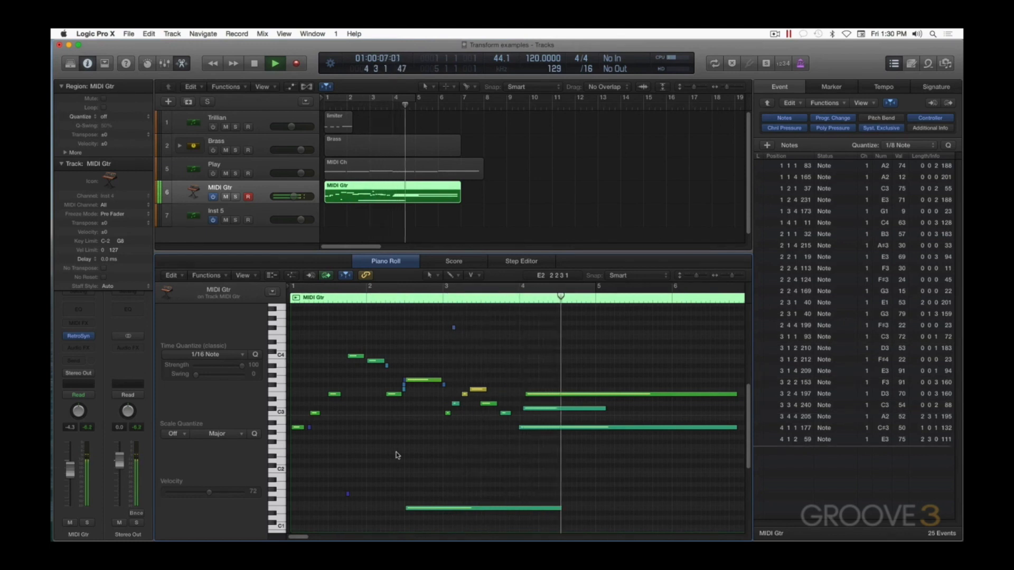
pyautogui.press('space')
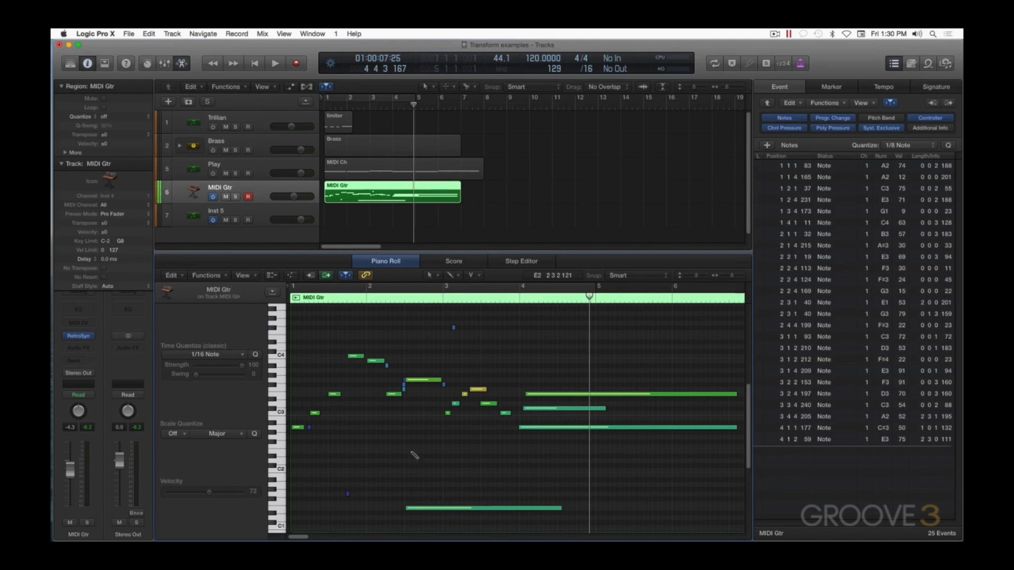
# Step: In the MIDI gtr transform preset, set the Outside pitch condition to the range A2 to C4
pyautogui.press('super+9')
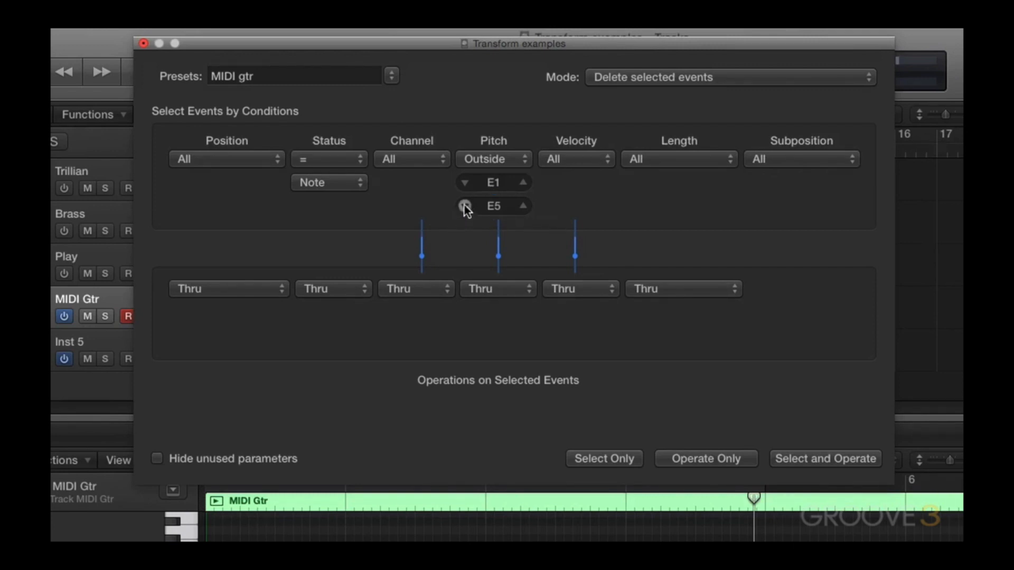
pyautogui.doubleClick(501, 181)
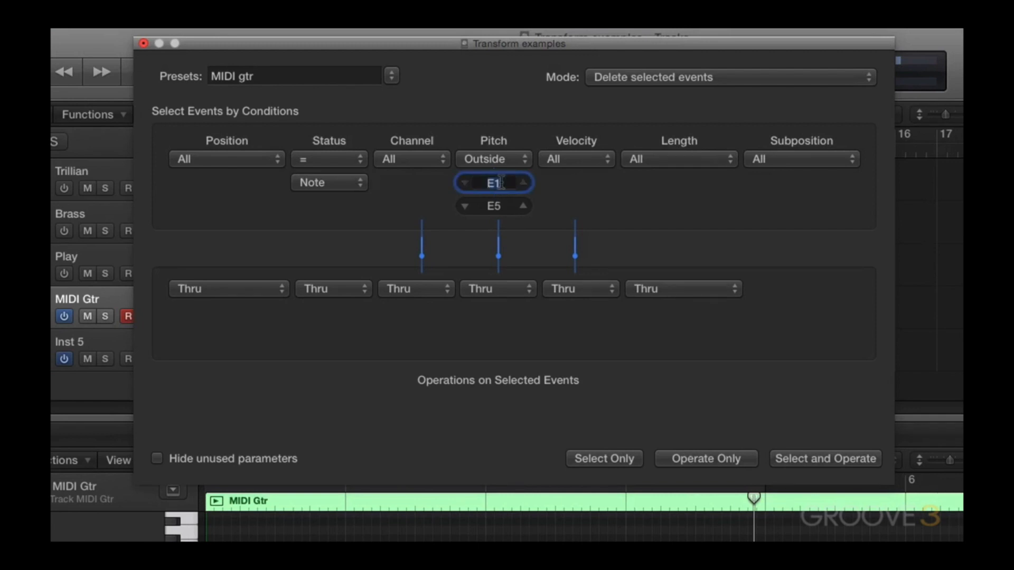
pyautogui.write('a2')
pyautogui.press('Tab')
pyautogui.write('c4')
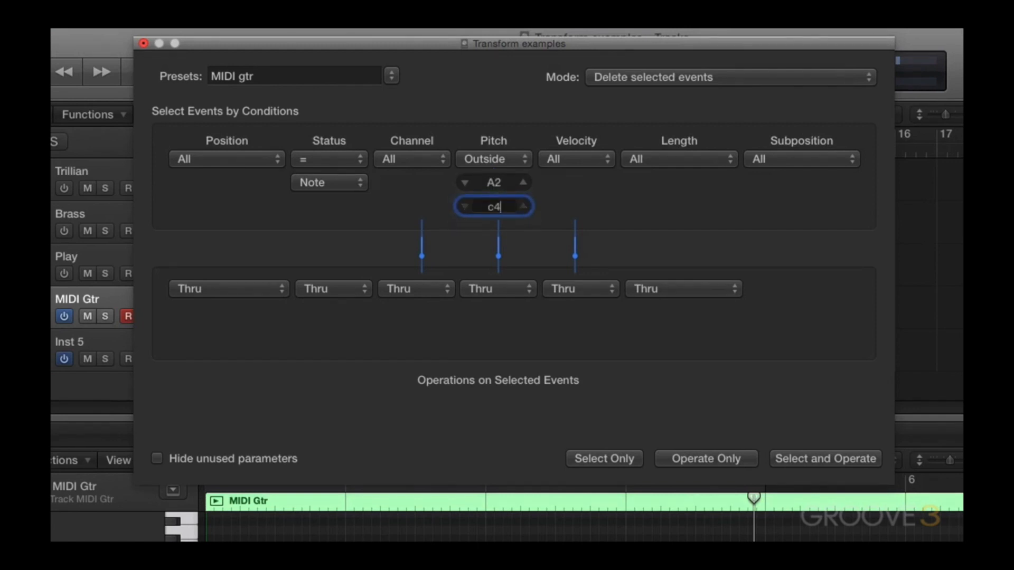
pyautogui.press('Return')
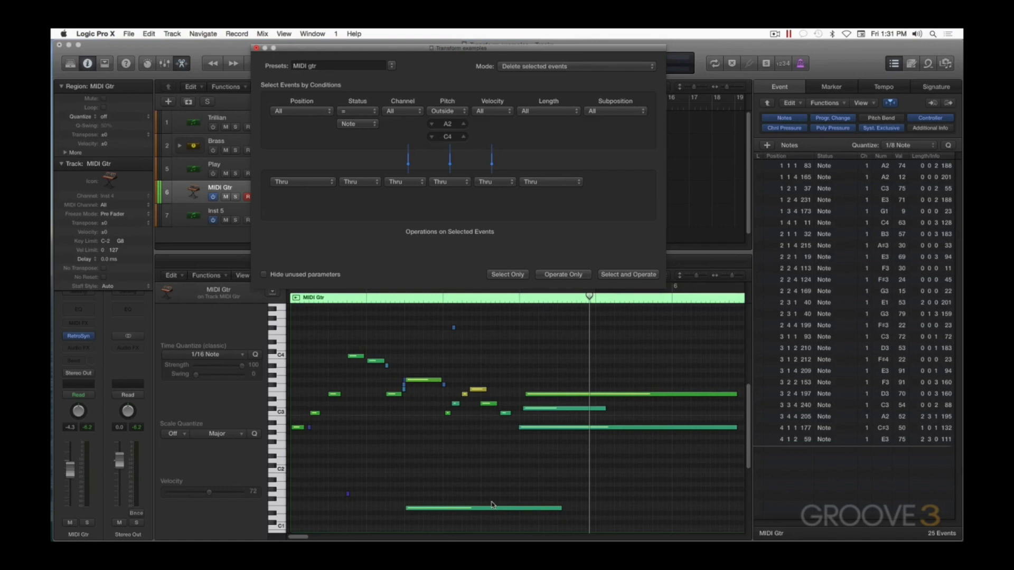
# Step: Select the MIDI Gtr notes outside the pitch range and delete them with the transform
pyautogui.click(524, 275)
pyautogui.click(525, 275)
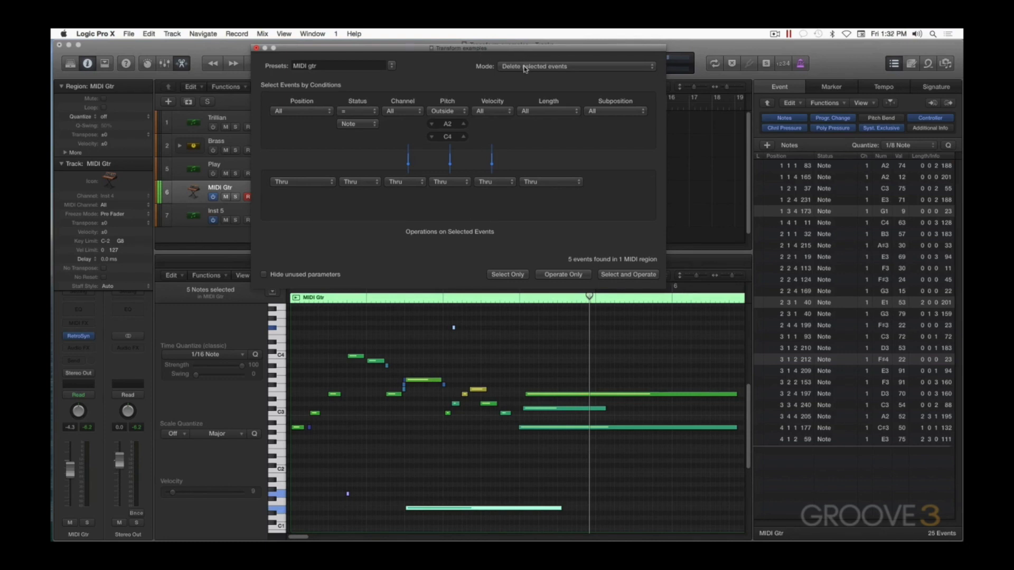
pyautogui.click(562, 275)
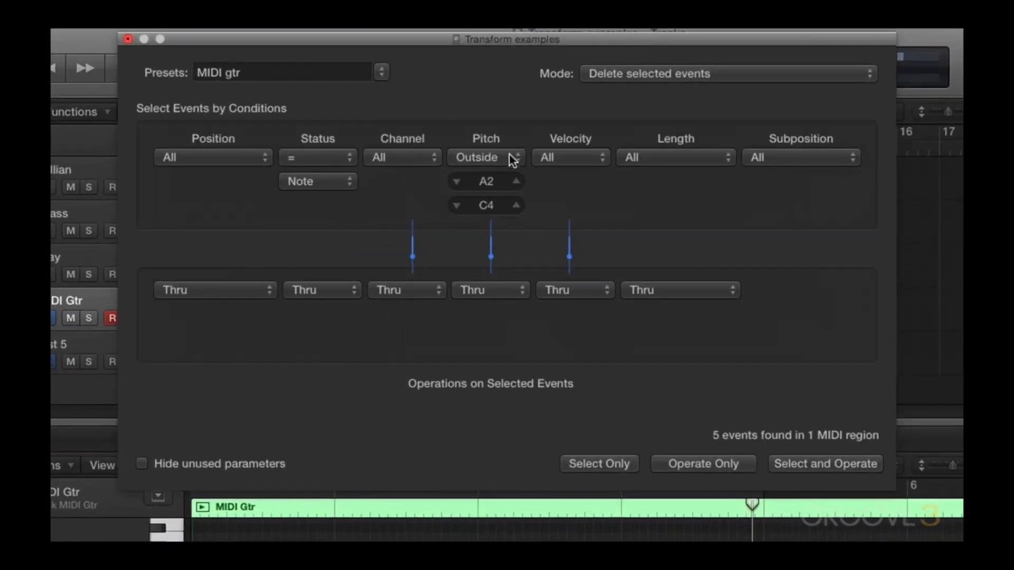
# Step: Reset the transform's Pitch condition to All and set its Length condition to <=
pyautogui.click(461, 112)
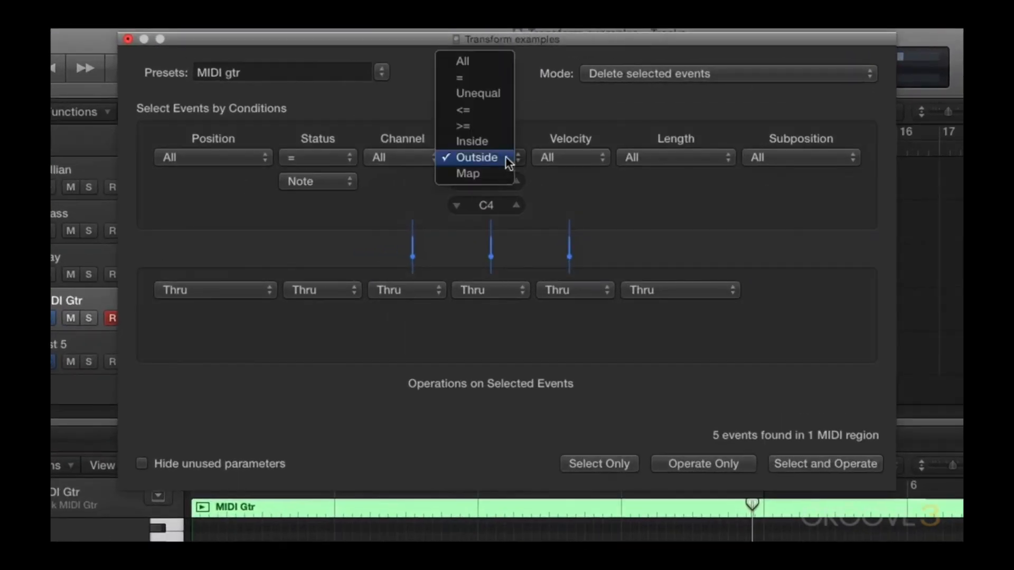
pyautogui.click(488, 63)
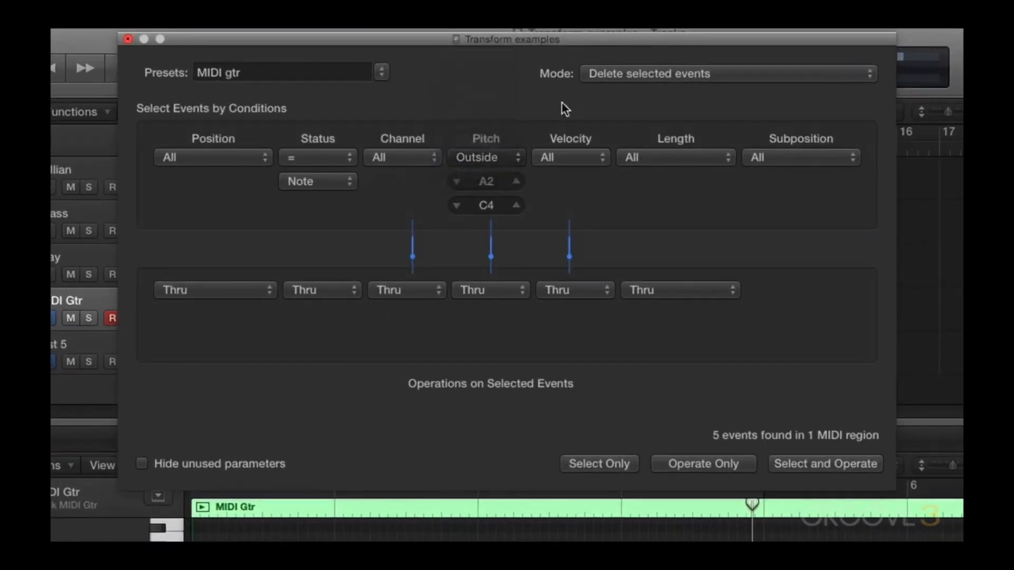
pyautogui.click(683, 156)
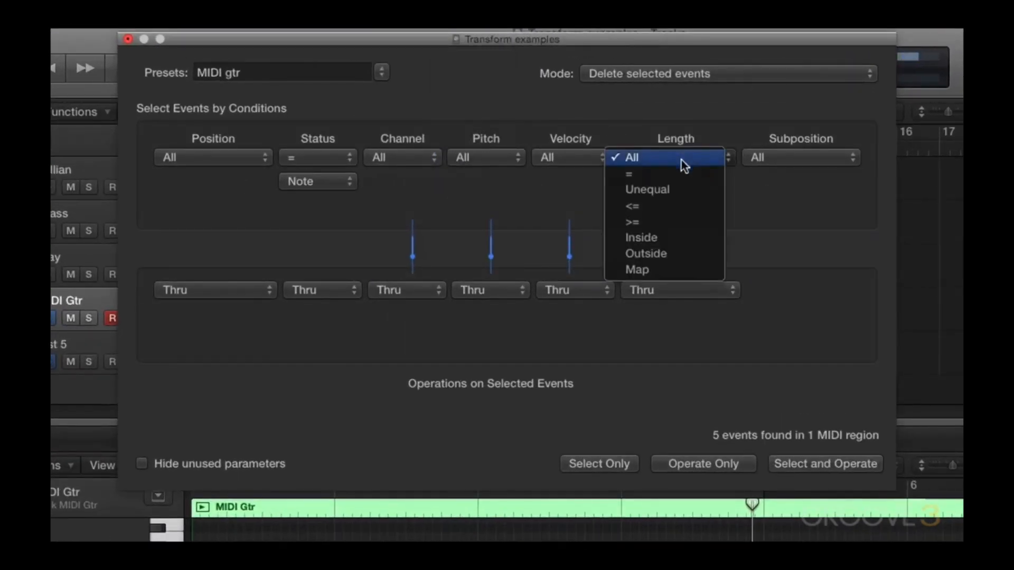
pyautogui.click(671, 206)
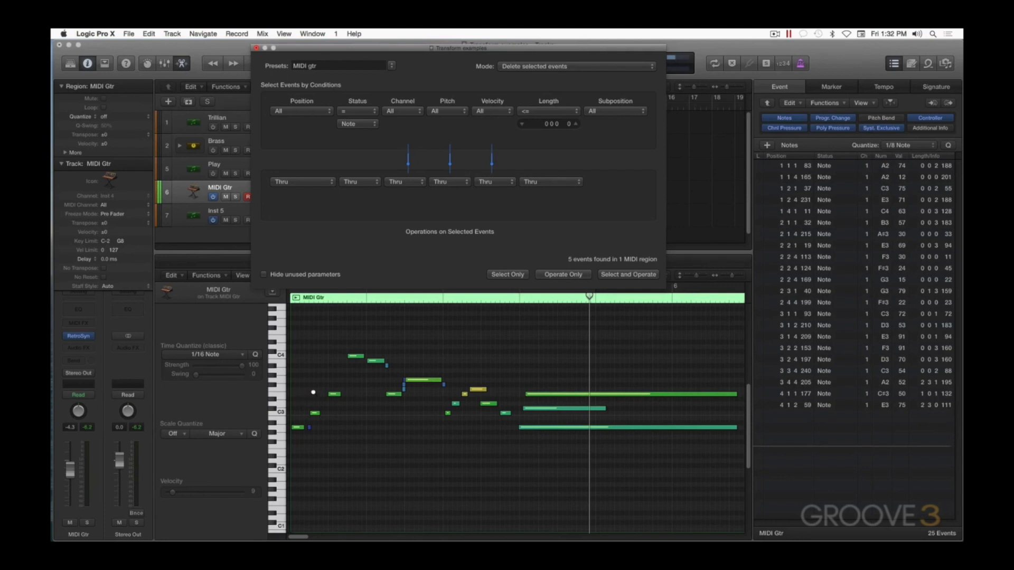
# Step: Select the short, low-velocity A2 note near the region's start for reference, and set the Length condition's limit to 0 0 0 210
pyautogui.moveTo(335, 385); pyautogui.dragTo(302, 456)
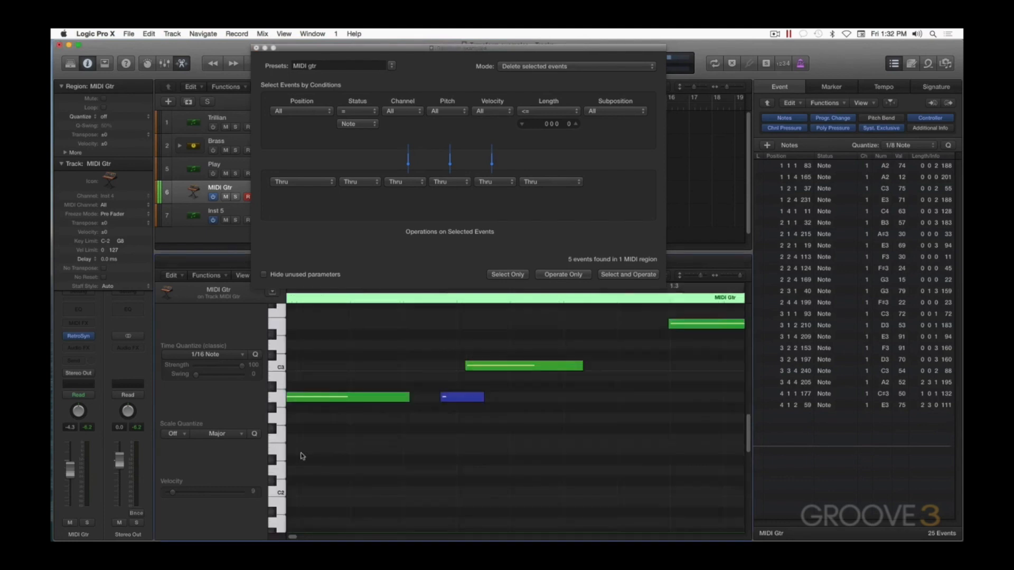
pyautogui.click(464, 397)
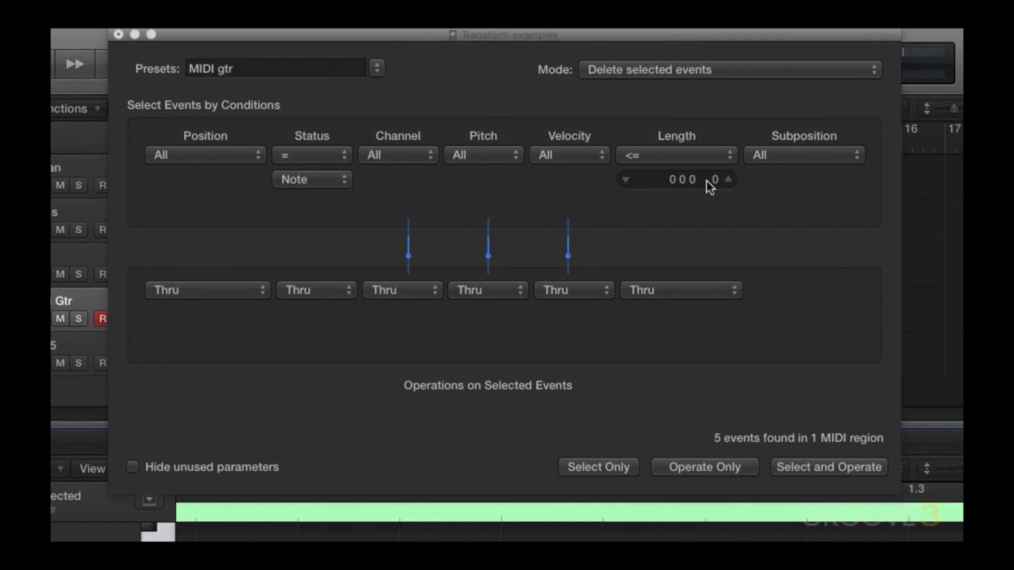
pyautogui.doubleClick(705, 180)
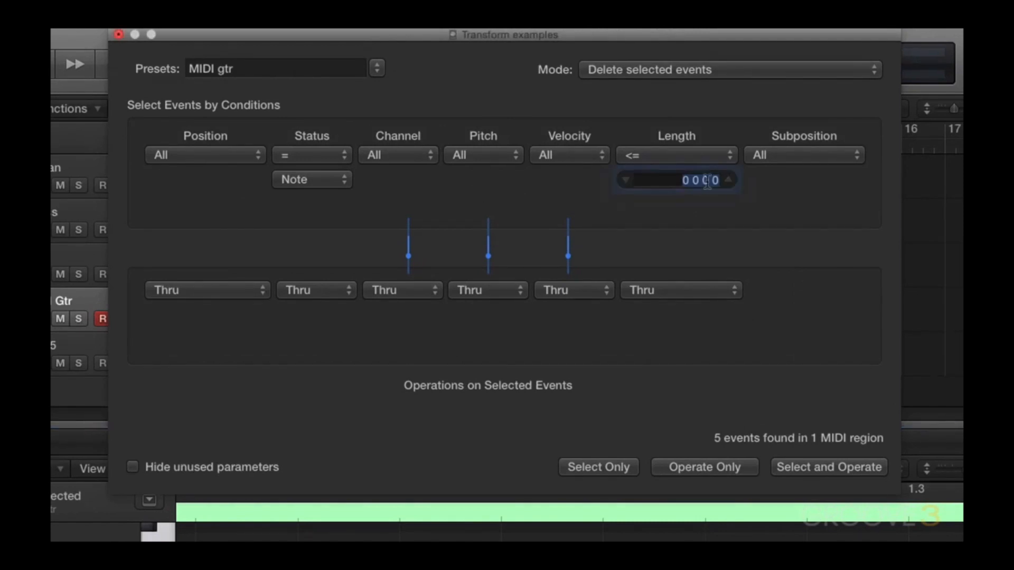
pyautogui.write('0.0.0.2')
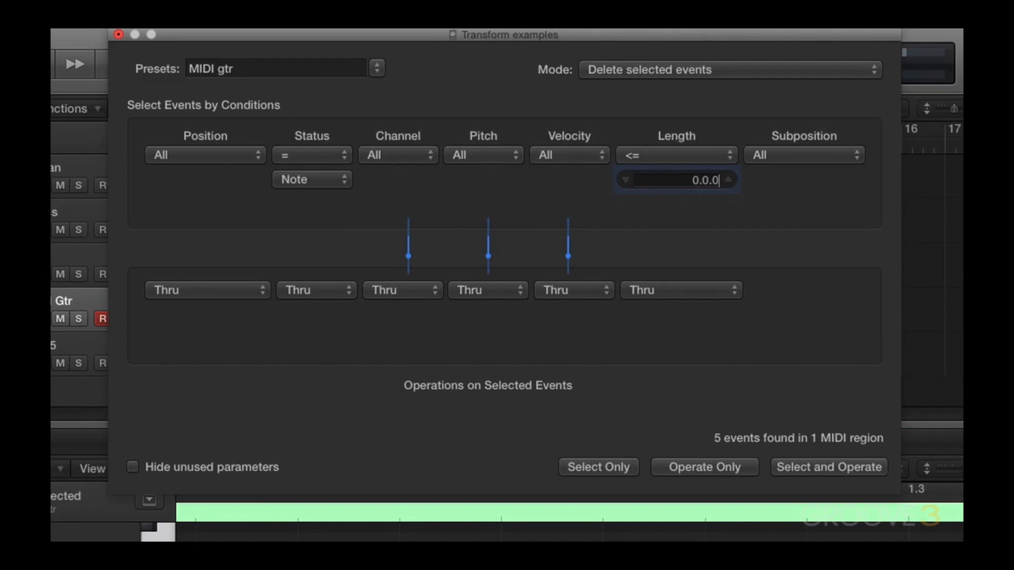
pyautogui.write('10')
pyautogui.press('Return')
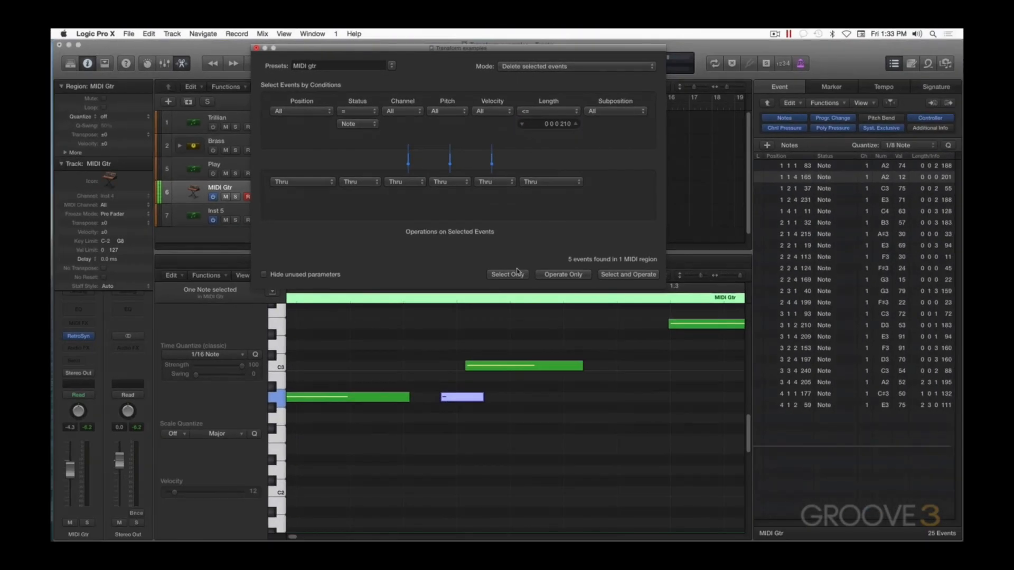
# Step: Select only the notes matching the length condition and check the selection in the Piano Roll
pyautogui.click(615, 467)
pyautogui.click(552, 406)
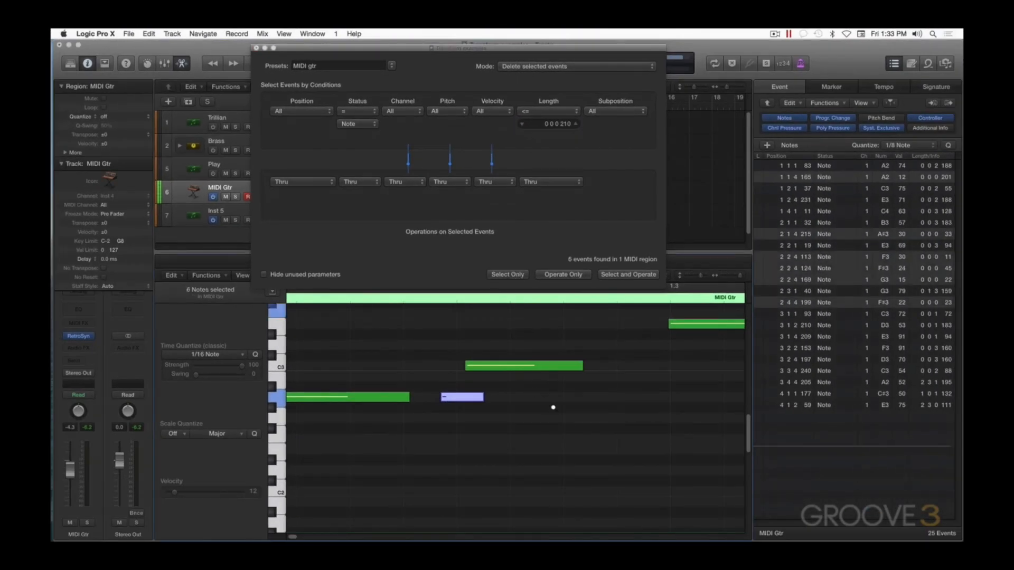
pyautogui.press('z')
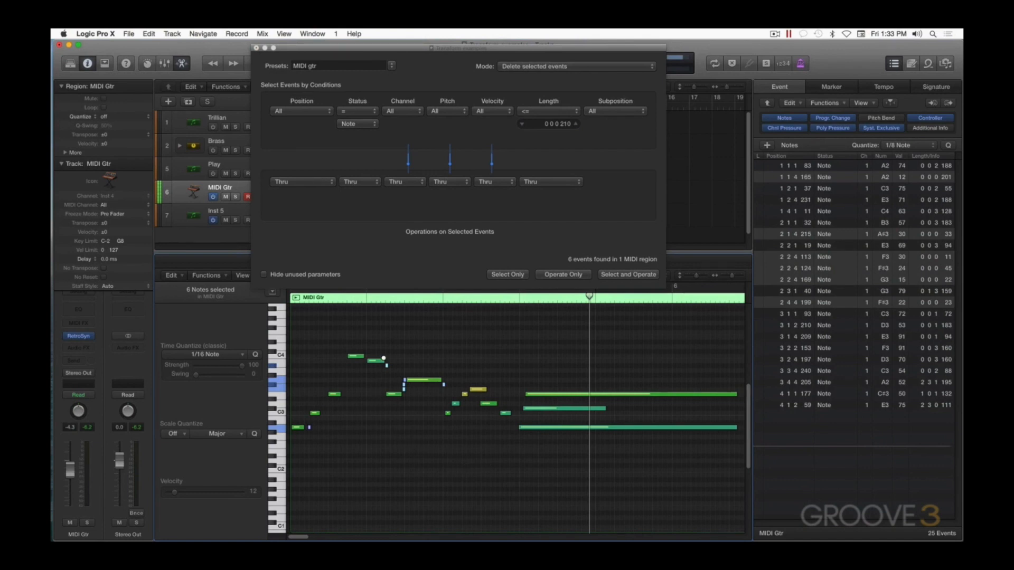
pyautogui.moveTo(382, 355); pyautogui.dragTo(454, 427)
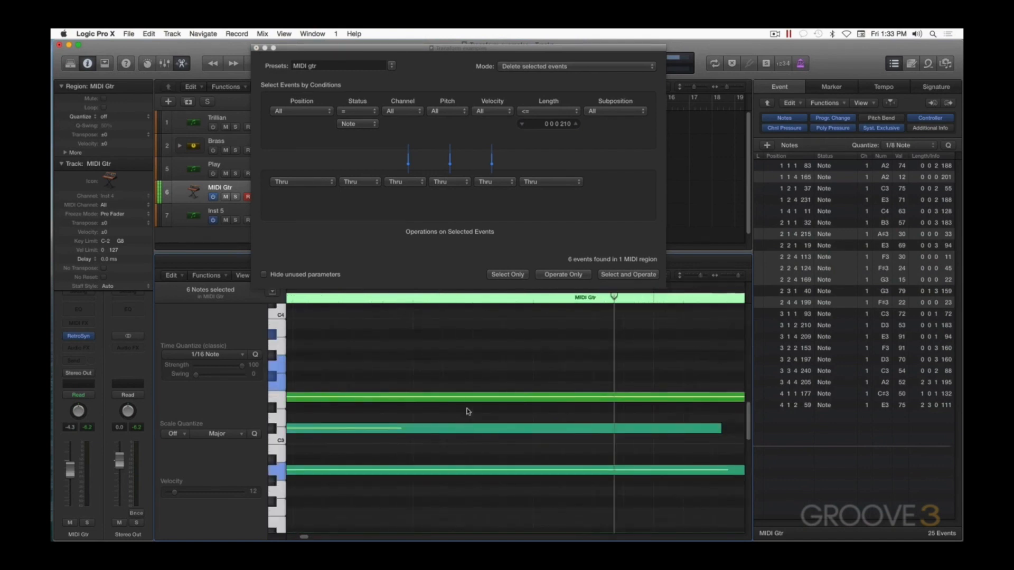
# Step: Select only the MIDI Gtr notes matching the length condition, 0 0 0 210 or shorter, and delete them with the transform
pyautogui.keyDown('ctrl'); pyautogui.keyDown('alt'); pyautogui.click(455, 354); pyautogui.keyUp('alt'); pyautogui.keyUp('ctrl')
pyautogui.moveTo(363, 338); pyautogui.dragTo(463, 434)
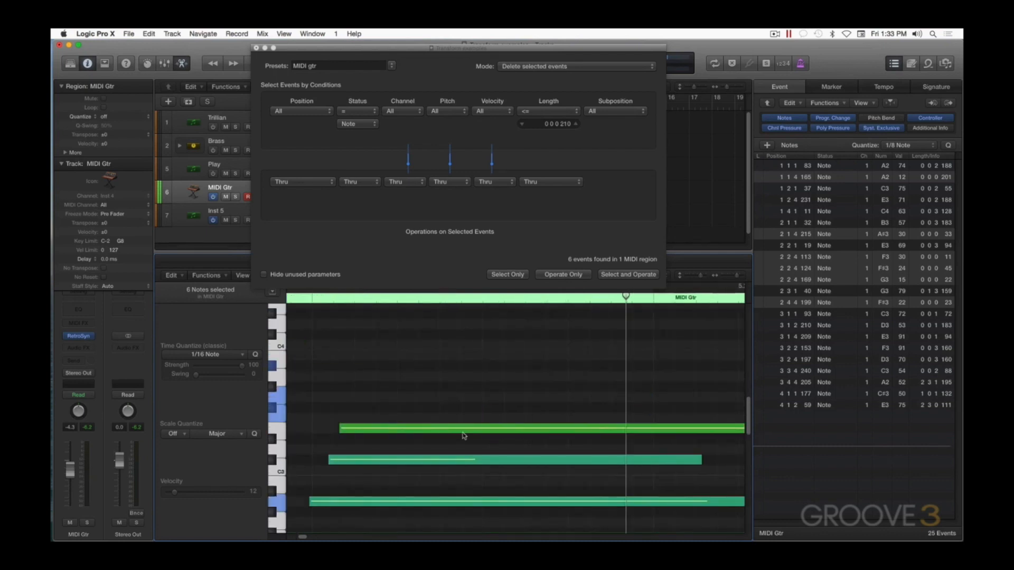
pyautogui.keyDown('ctrl'); pyautogui.keyDown('alt'); pyautogui.click(468, 378); pyautogui.keyUp('alt'); pyautogui.keyUp('ctrl')
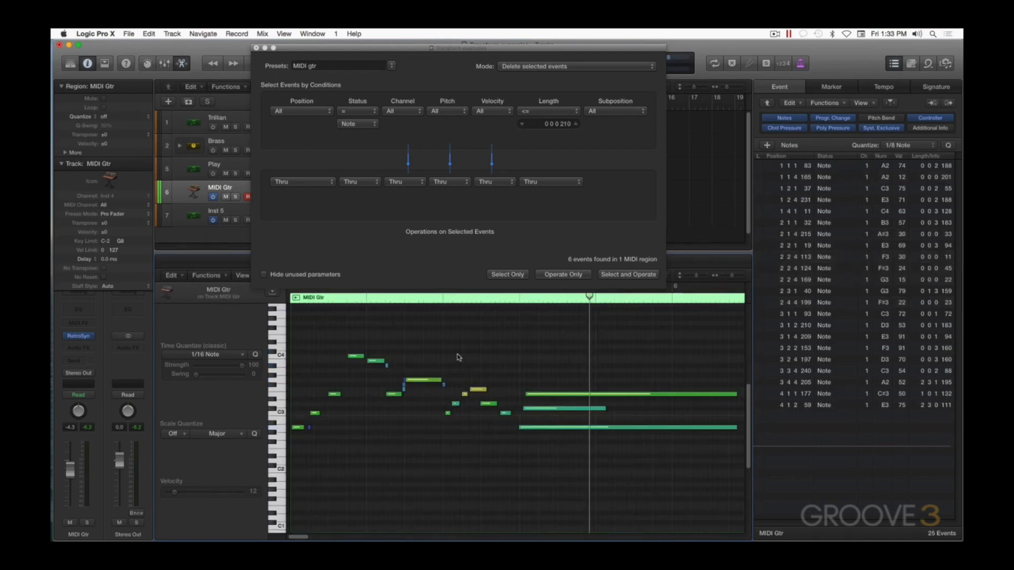
pyautogui.moveTo(457, 355); pyautogui.dragTo(403, 444)
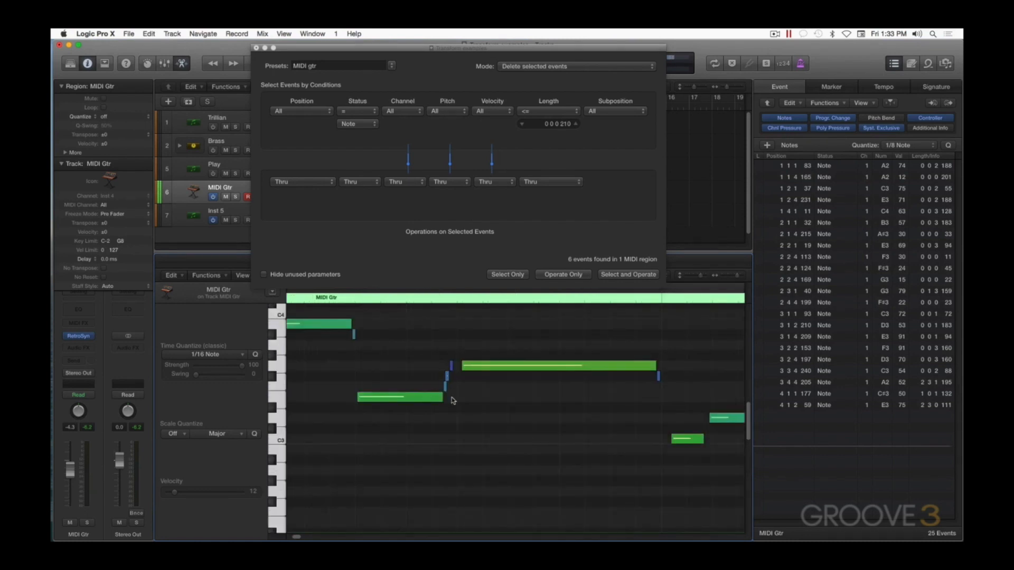
pyautogui.click(512, 275)
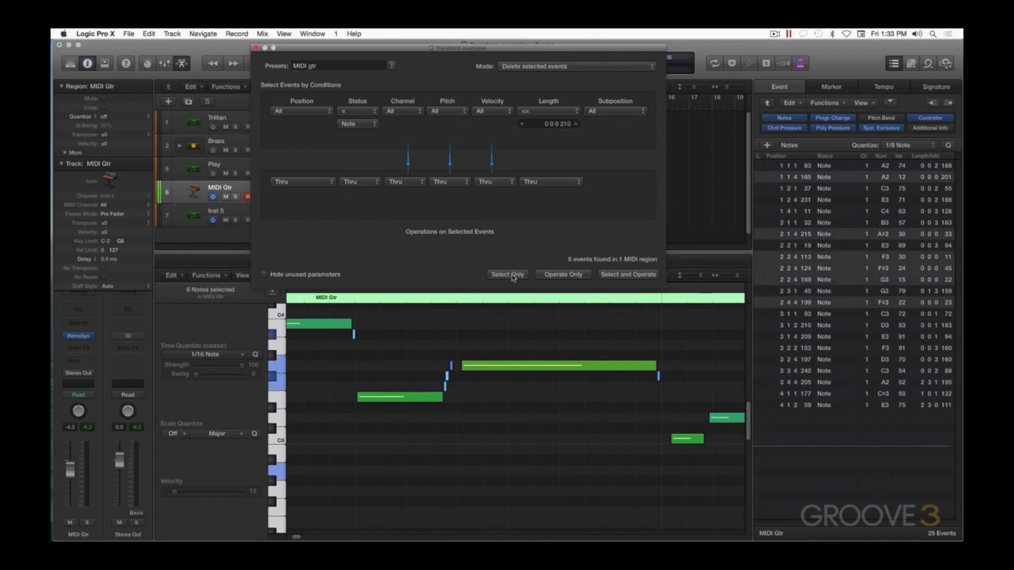
pyautogui.keyDown('ctrl'); pyautogui.keyDown('alt'); pyautogui.click(490, 428); pyautogui.keyUp('alt'); pyautogui.keyUp('ctrl')
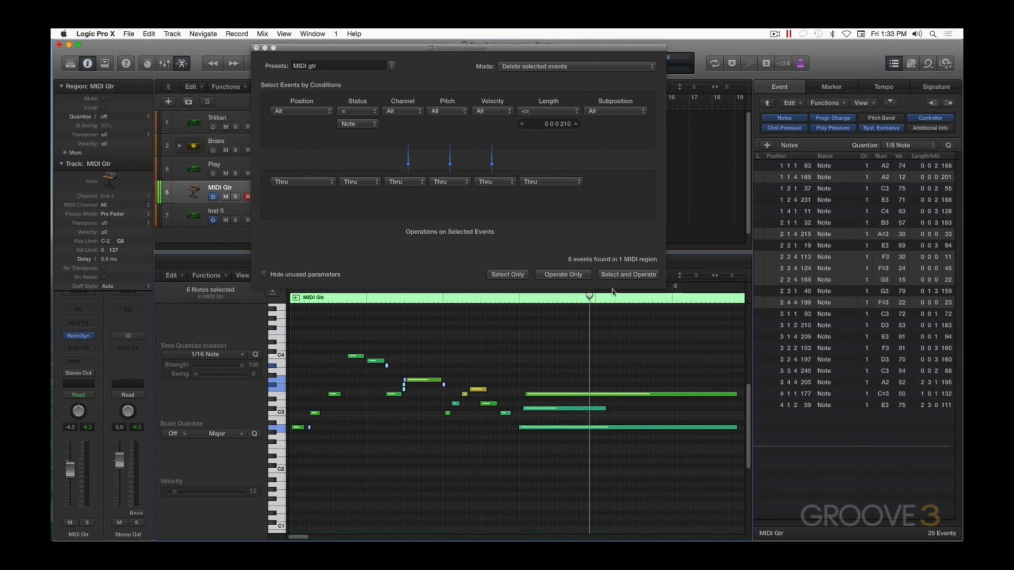
pyautogui.click(553, 275)
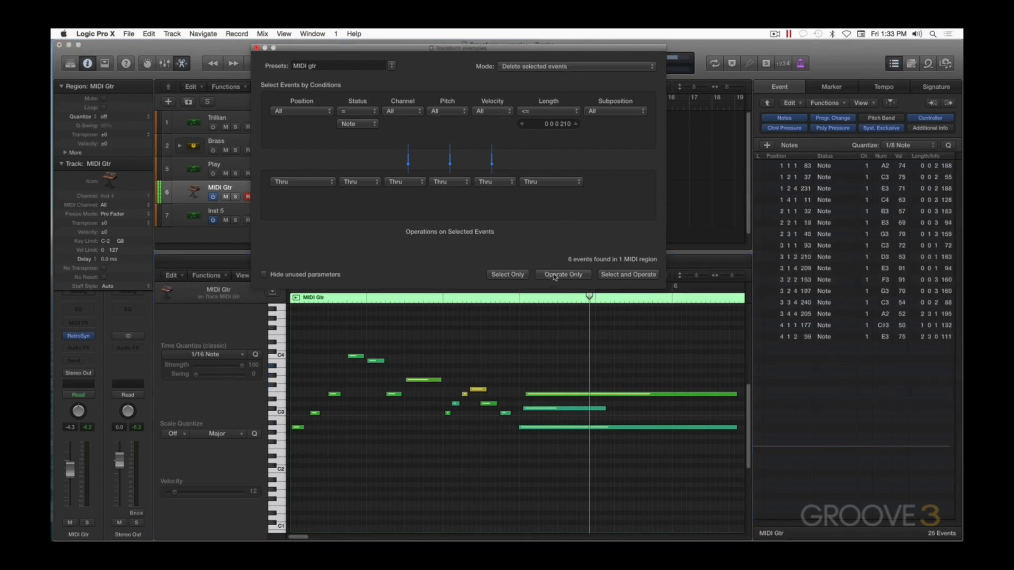
# Step: Fit all remaining MIDI Gtr notes in the Piano Roll and play the cleaned-up region
pyautogui.click(478, 471)
pyautogui.press('super+a')
pyautogui.press('z')
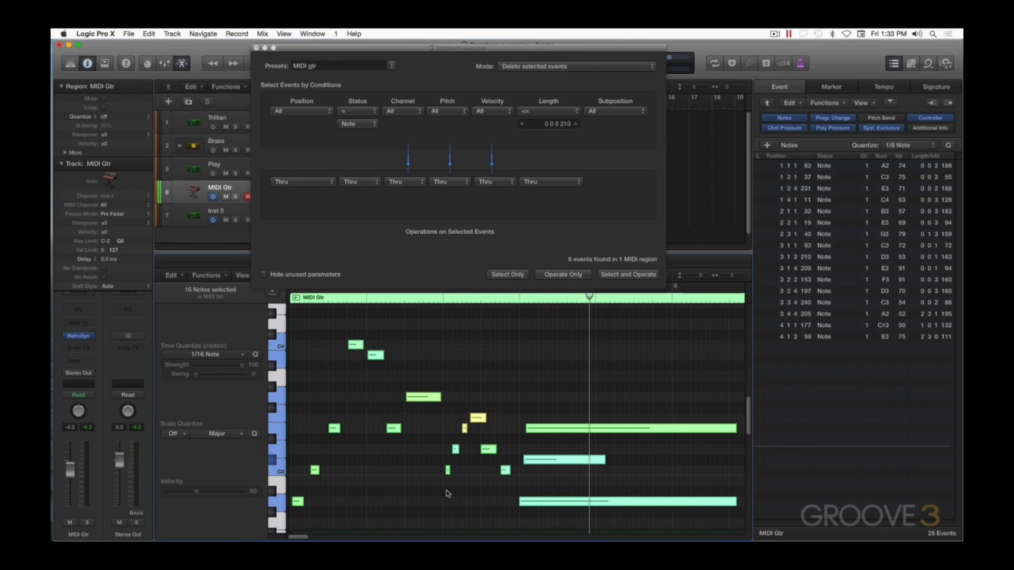
pyautogui.press('space')
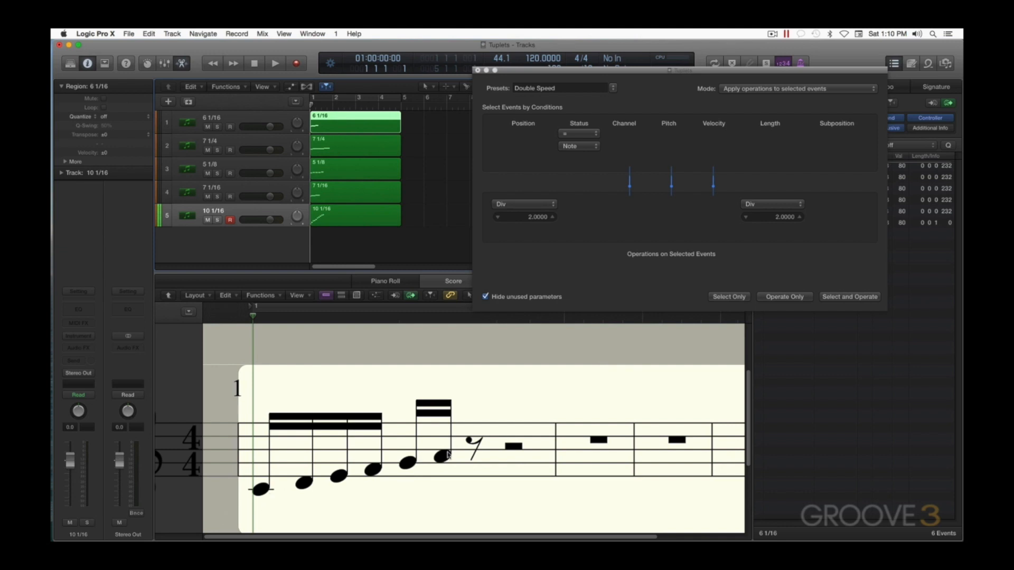
# Step: Divide the 6 1/16 region's note positions and lengths by 1.5 with the transform, and check the notation in the Score
pyautogui.press('p')
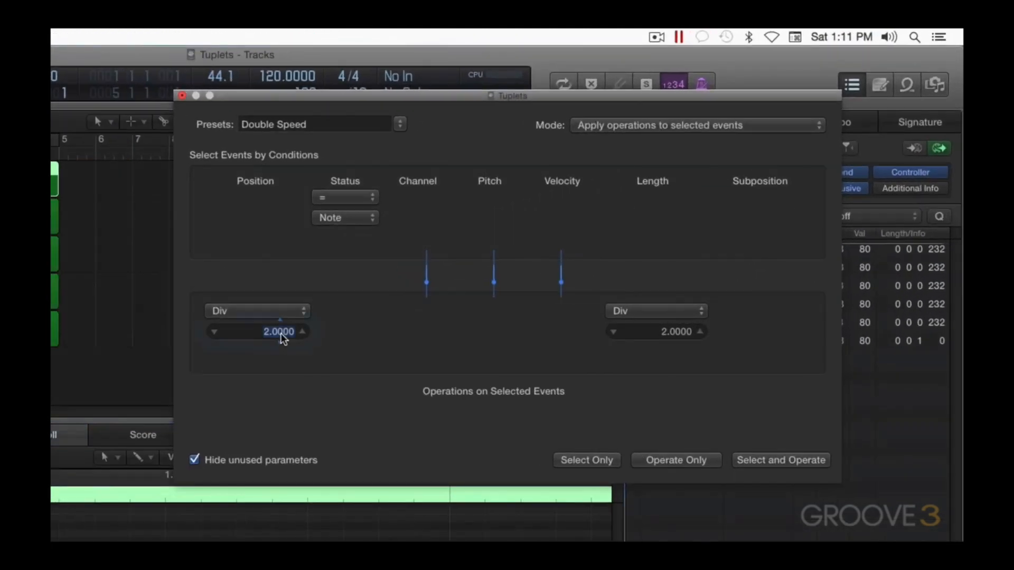
pyautogui.doubleClick(520, 226)
pyautogui.write('1.5')
pyautogui.doubleClick(655, 331)
pyautogui.write('1.5')
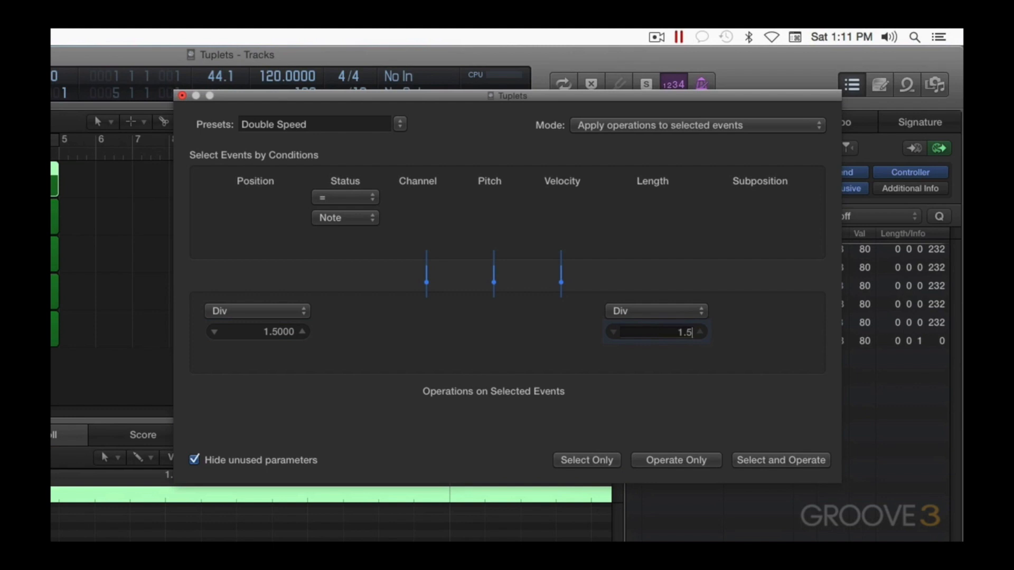
pyautogui.press('Return')
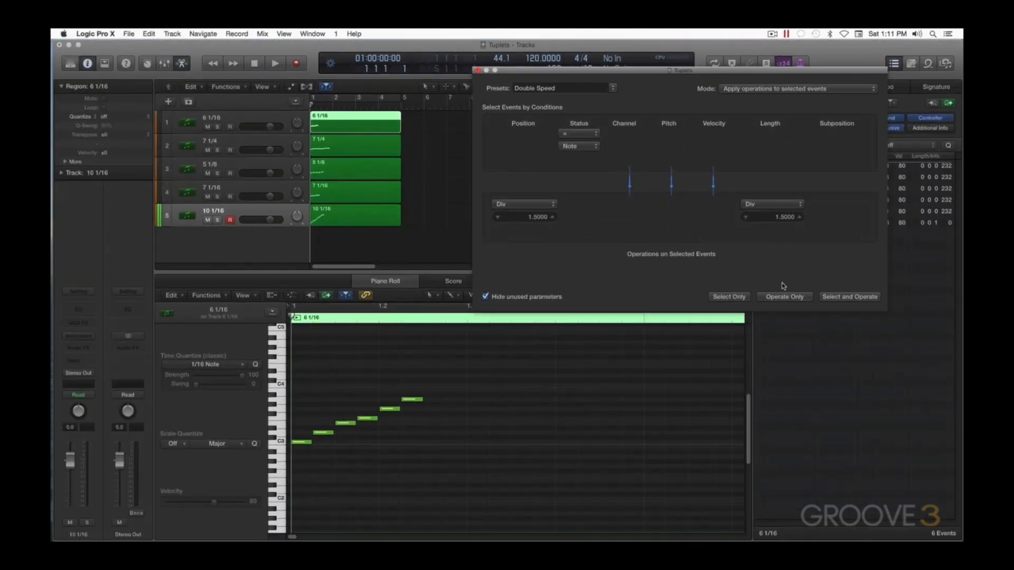
pyautogui.click(855, 296)
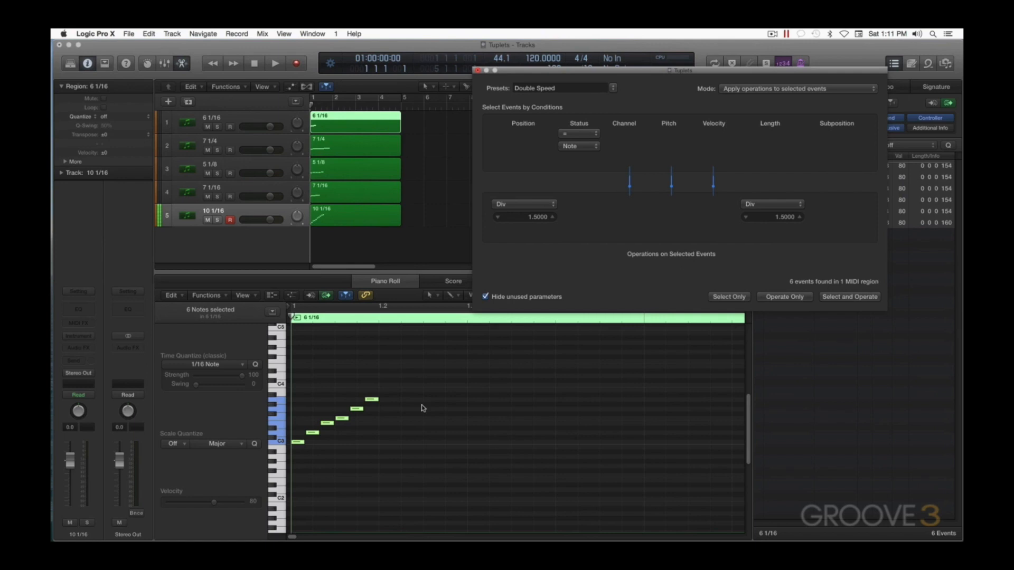
pyautogui.press('n')
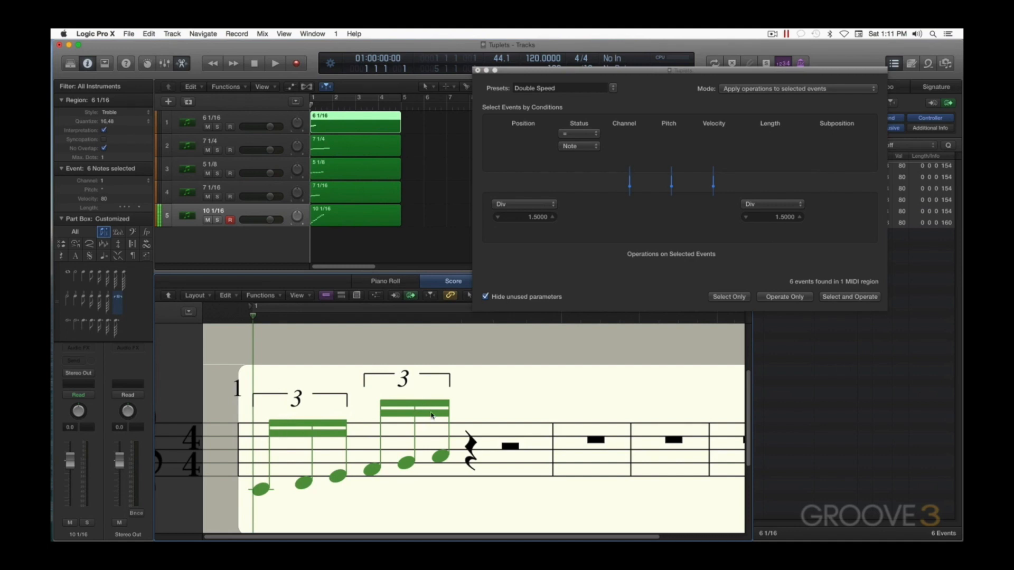
# Step: Divide the note positions and lengths of the 7 1/4 region by 3.5 with the transform
pyautogui.click(368, 151)
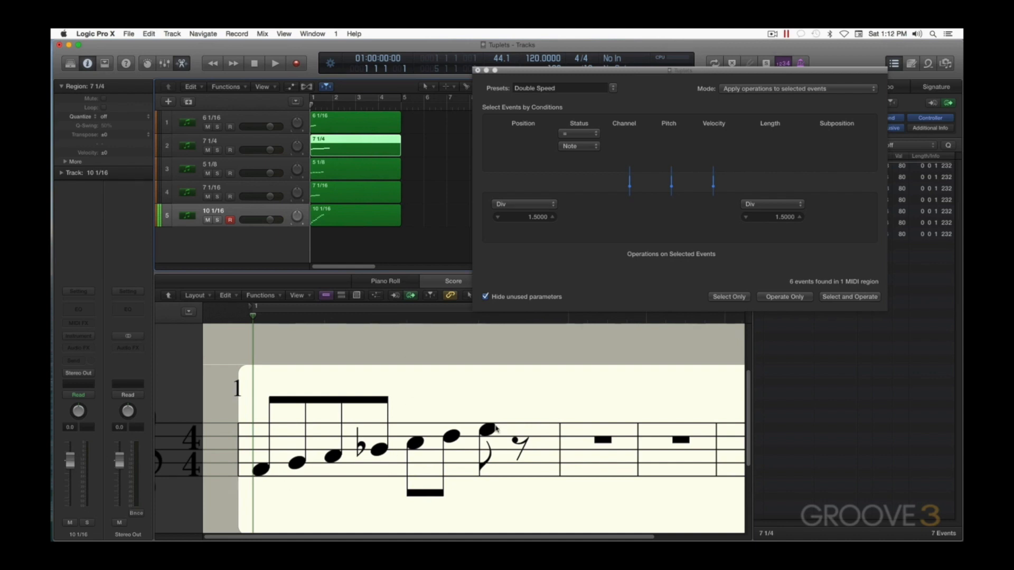
pyautogui.press('p')
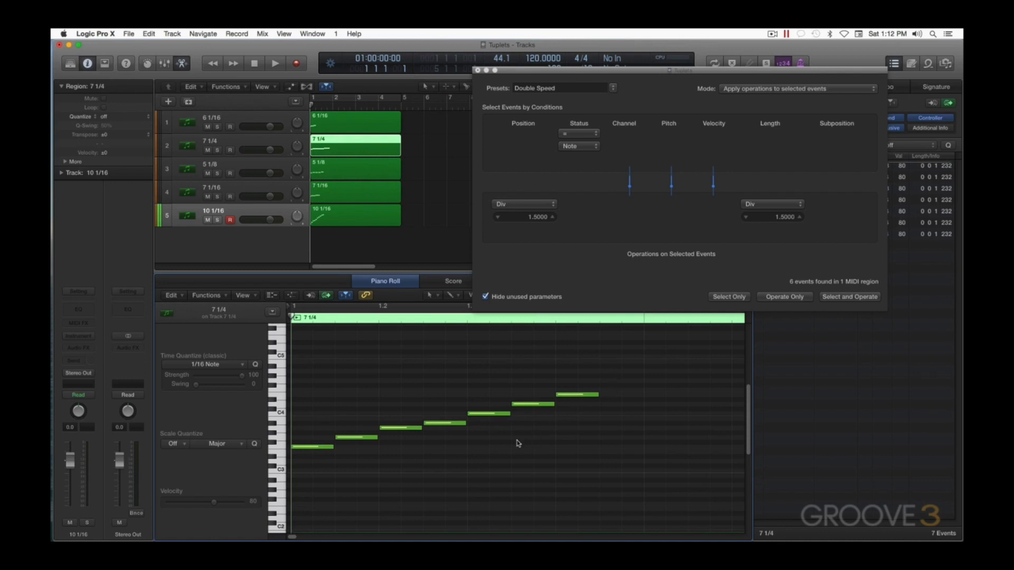
pyautogui.click(536, 220)
pyautogui.doubleClick(535, 220)
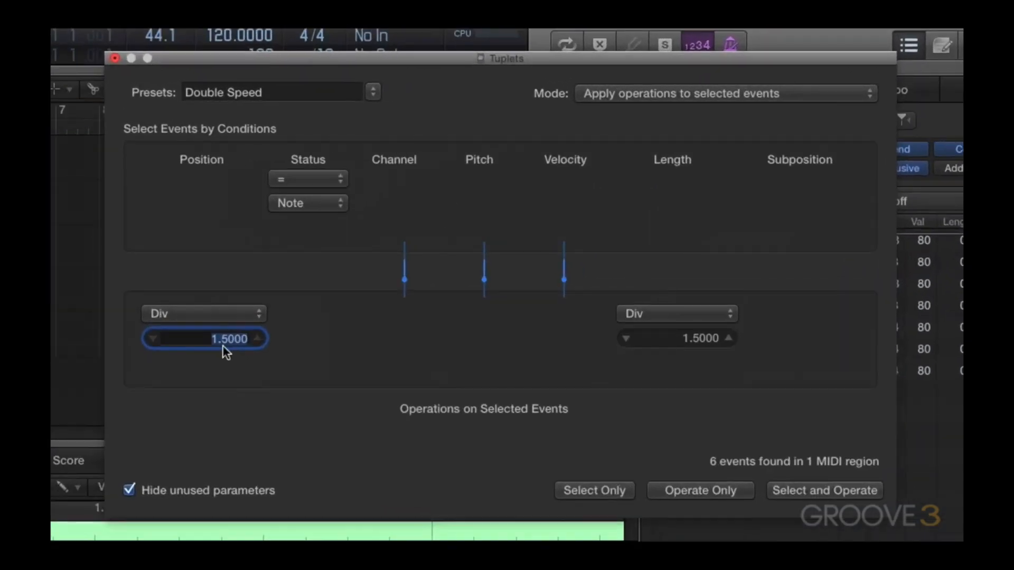
pyautogui.write('3.5')
pyautogui.doubleClick(679, 337)
pyautogui.write('3.5')
pyautogui.press('Return')
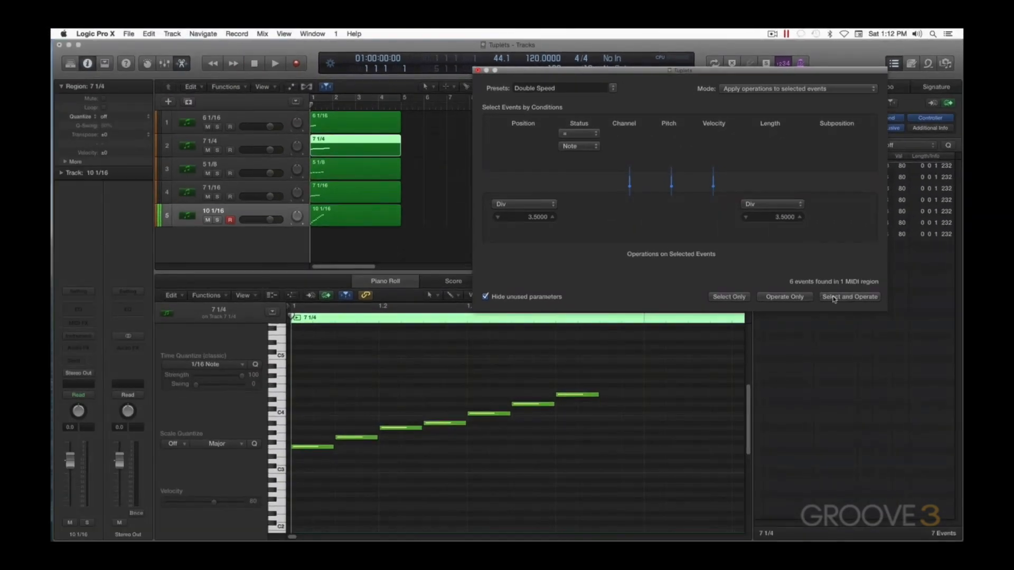
pyautogui.click(792, 492)
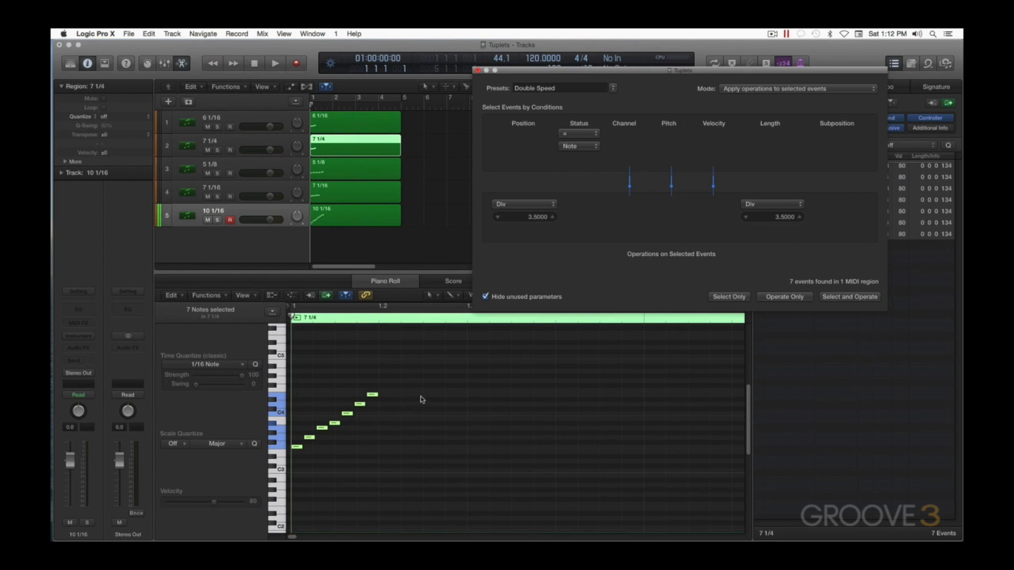
# Step: In the Score, insert a 7:4 sixteenth-note tuplet at the first note of the 7 1/4 region
pyautogui.press('n')
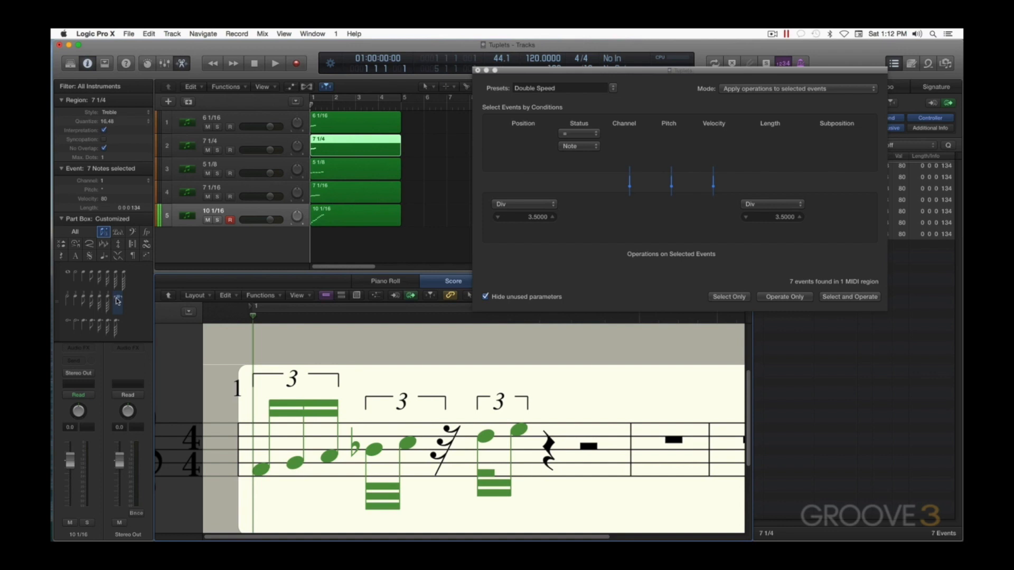
pyautogui.click(373, 383)
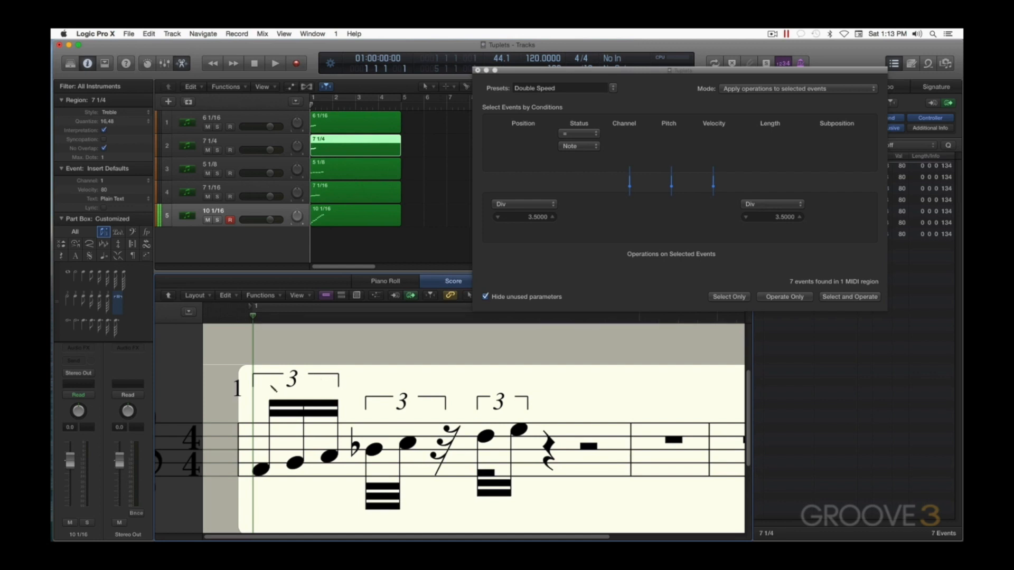
pyautogui.click(274, 388)
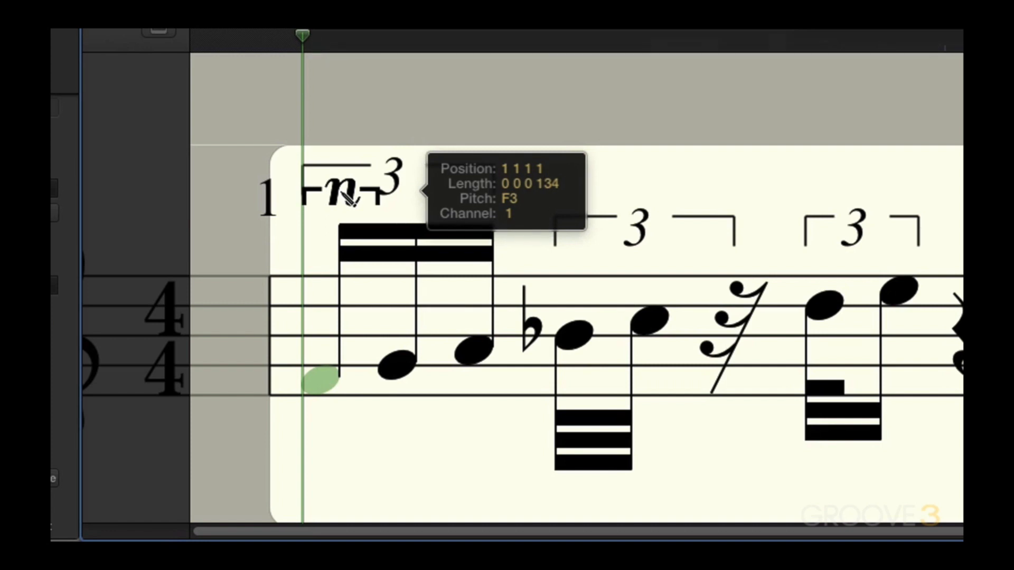
pyautogui.click(342, 192)
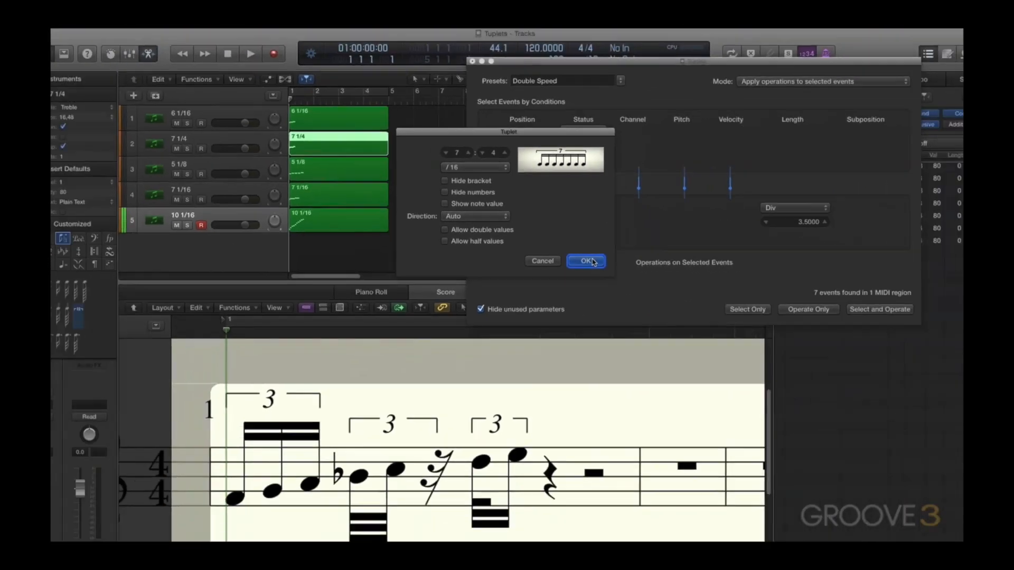
pyautogui.click(638, 359)
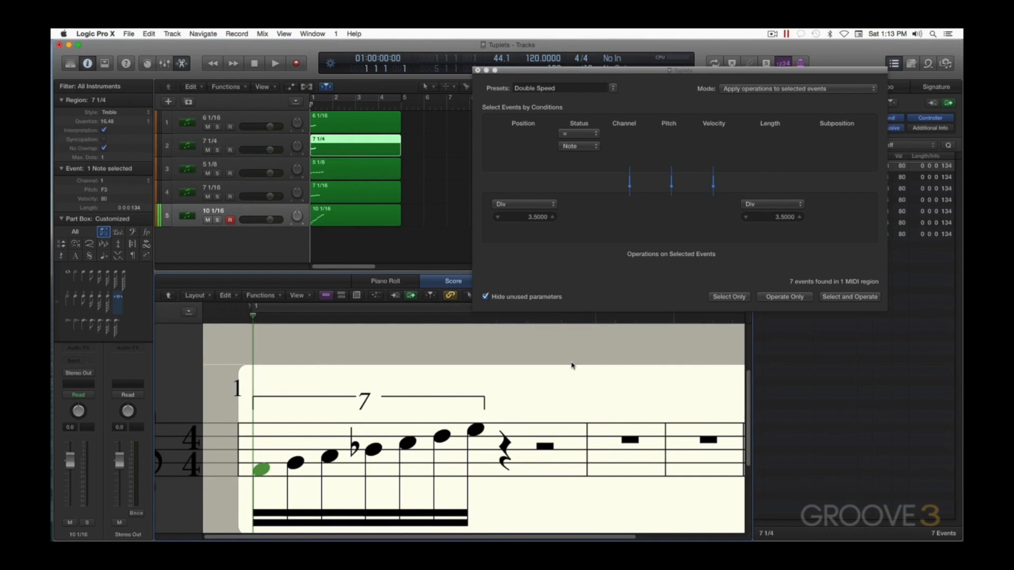
# Step: Divide the 5 1/8 region's note positions and lengths by 2.5 with the transform, and check the notation in the Score
pyautogui.click(363, 170)
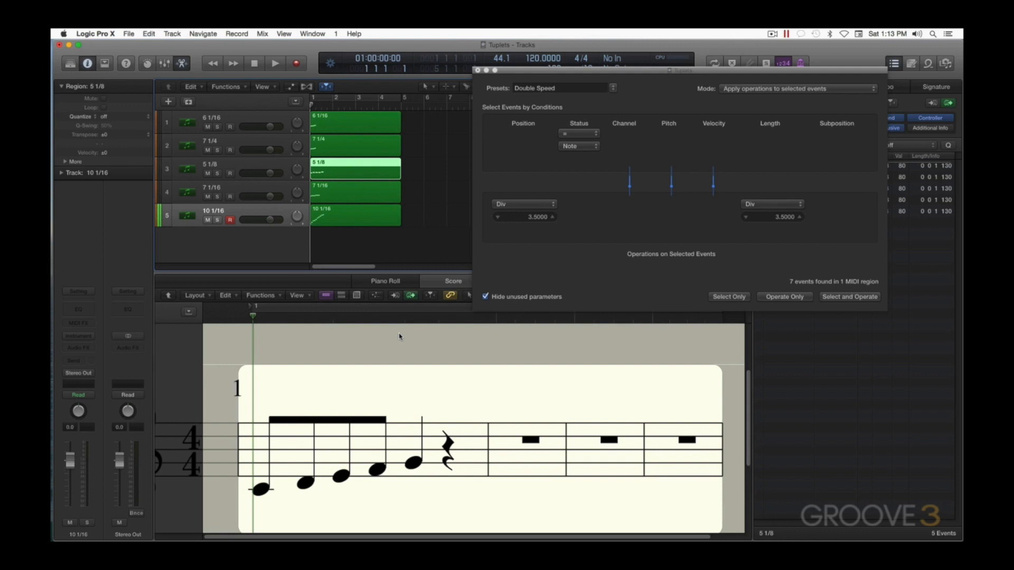
pyautogui.press('p')
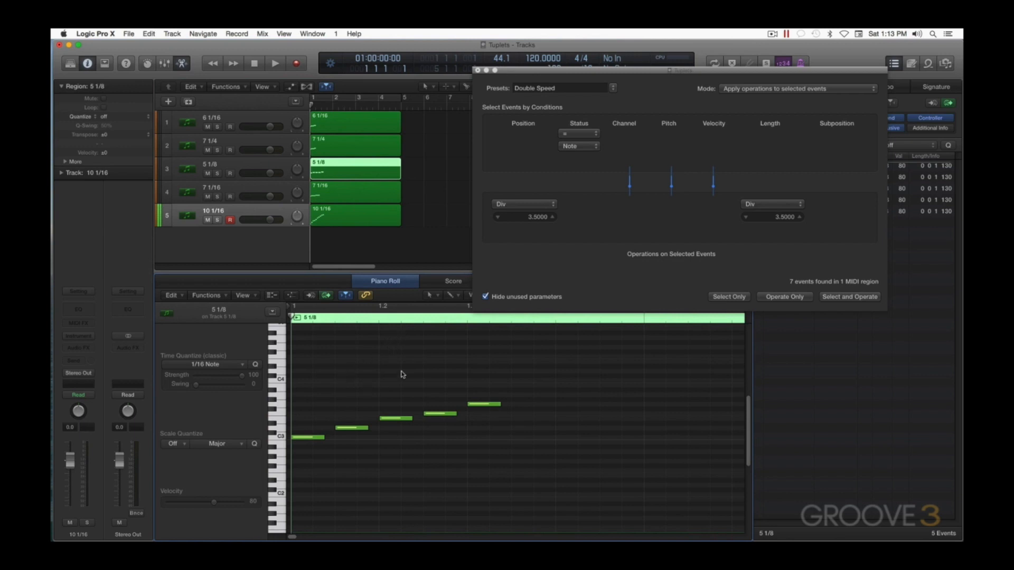
pyautogui.doubleClick(534, 217)
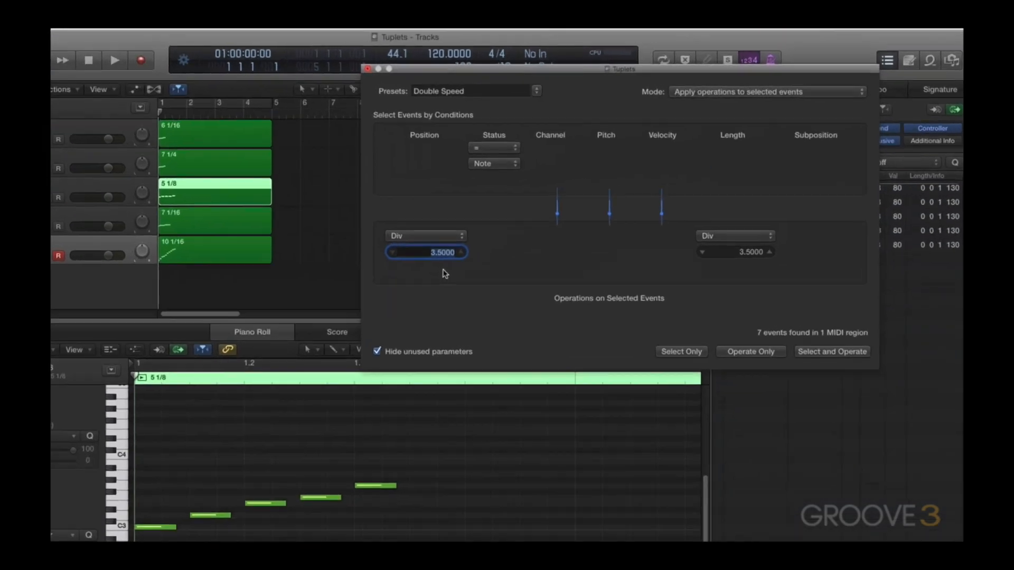
pyautogui.write('2.5')
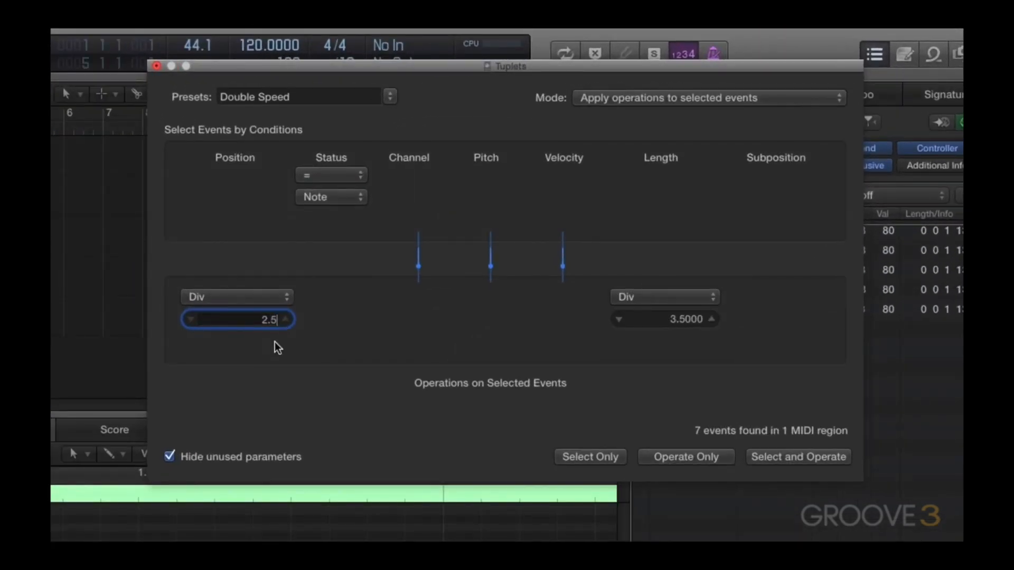
pyautogui.doubleClick(656, 319)
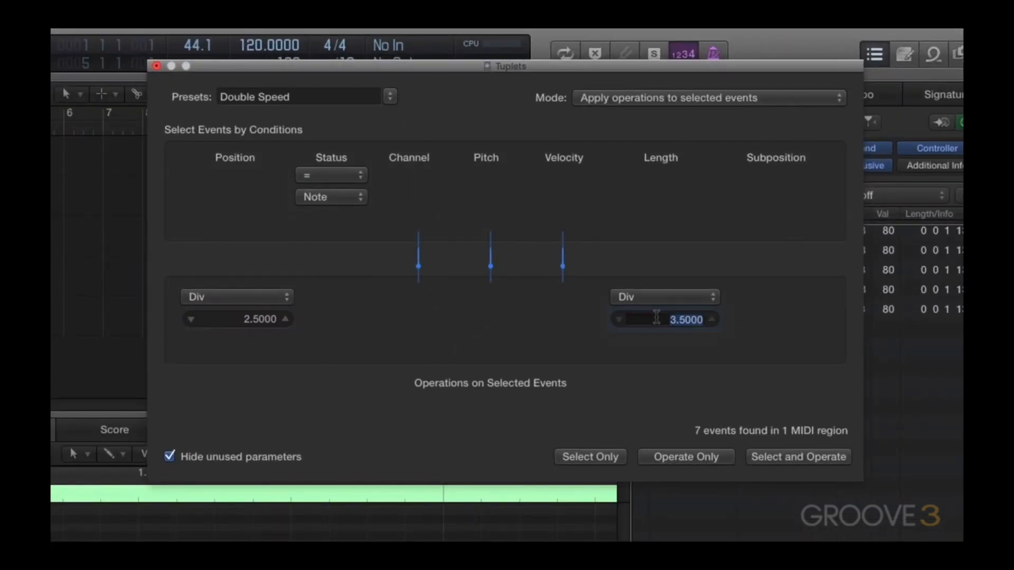
pyautogui.write('2.5')
pyautogui.press('Return')
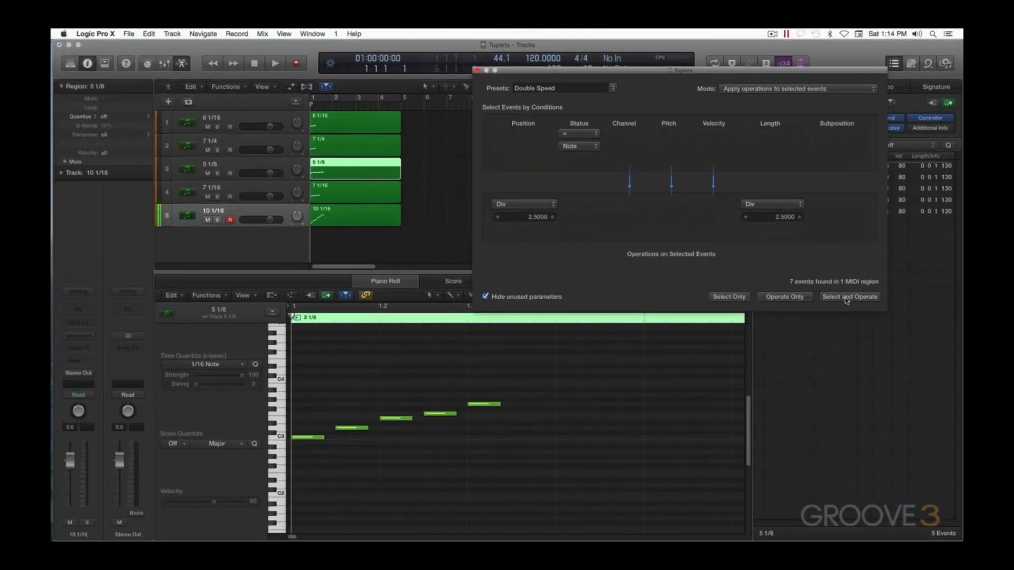
pyautogui.click(808, 406)
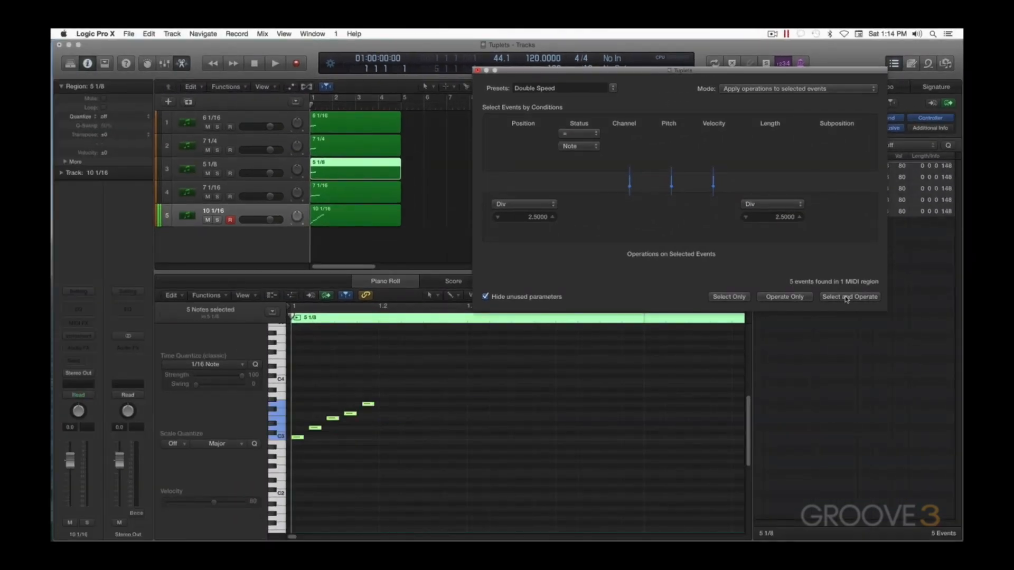
pyautogui.press('n')
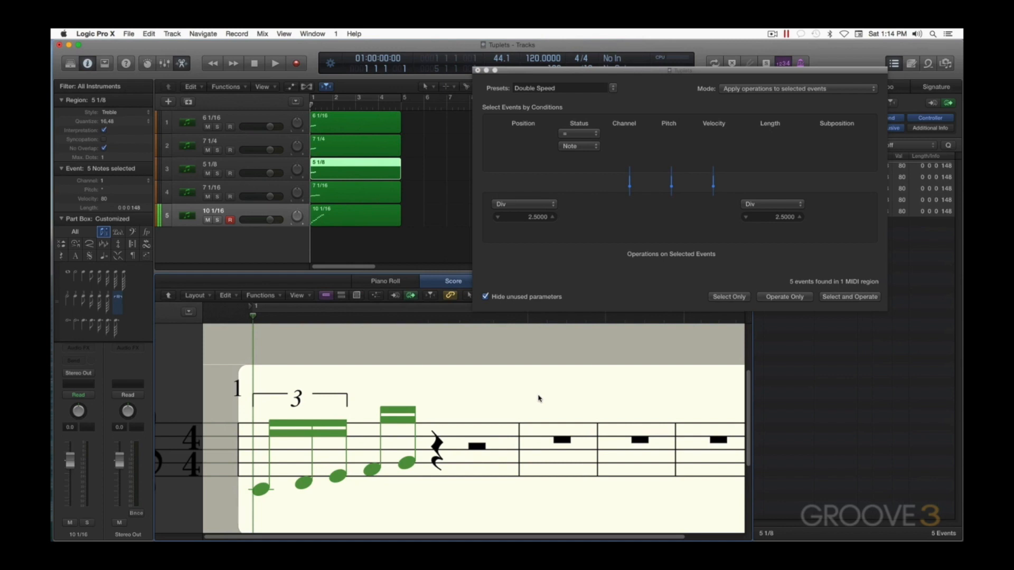
# Step: Divide the note positions and lengths of the 7 1/16 region by 1.75 with the transform
pyautogui.click(260, 186)
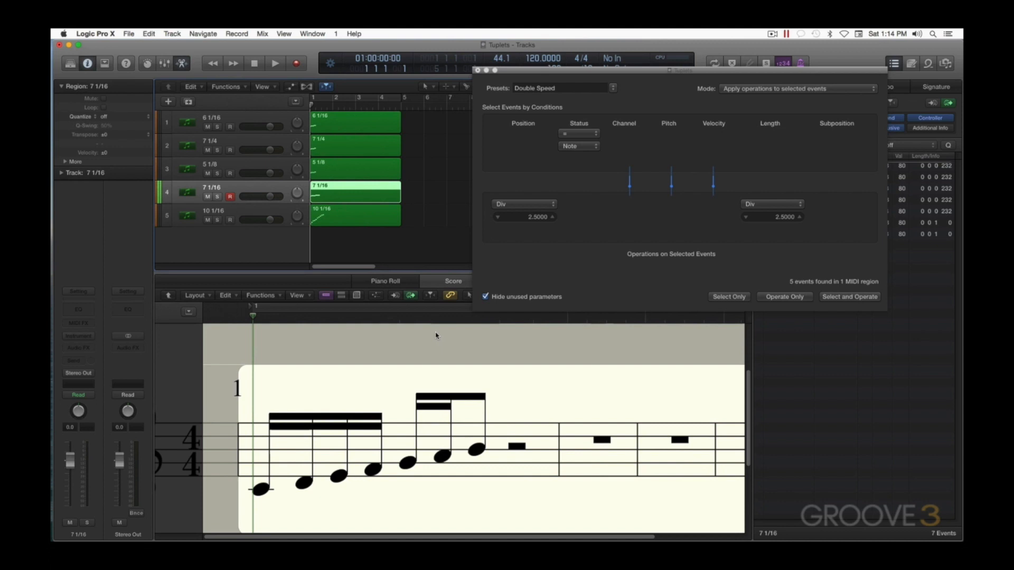
pyautogui.press('e')
pyautogui.press('p')
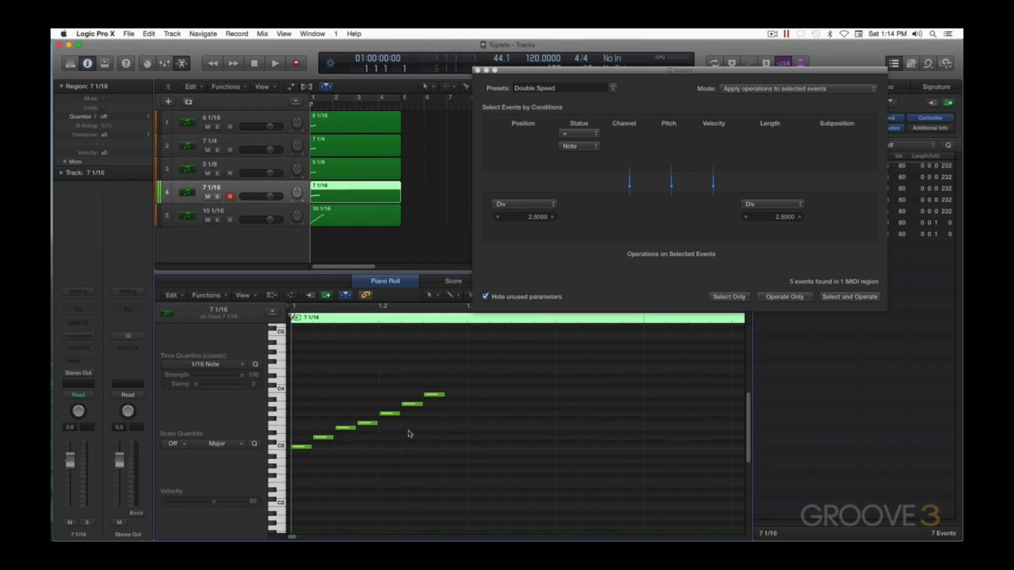
pyautogui.doubleClick(528, 218)
pyautogui.write('1.75')
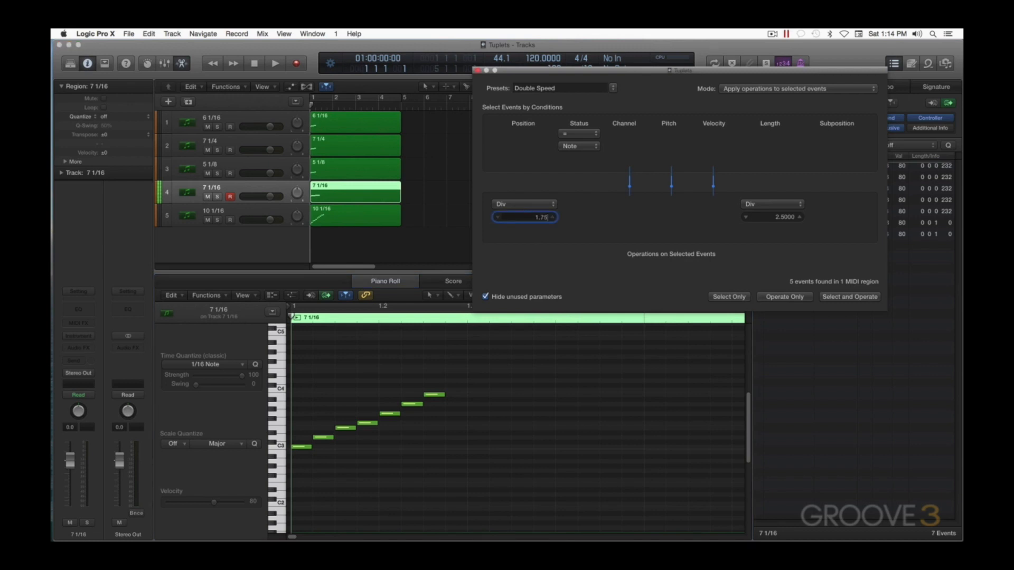
pyautogui.press('Return')
pyautogui.click(775, 218)
pyautogui.write('1.75')
pyautogui.press('Return')
pyautogui.click(857, 296)
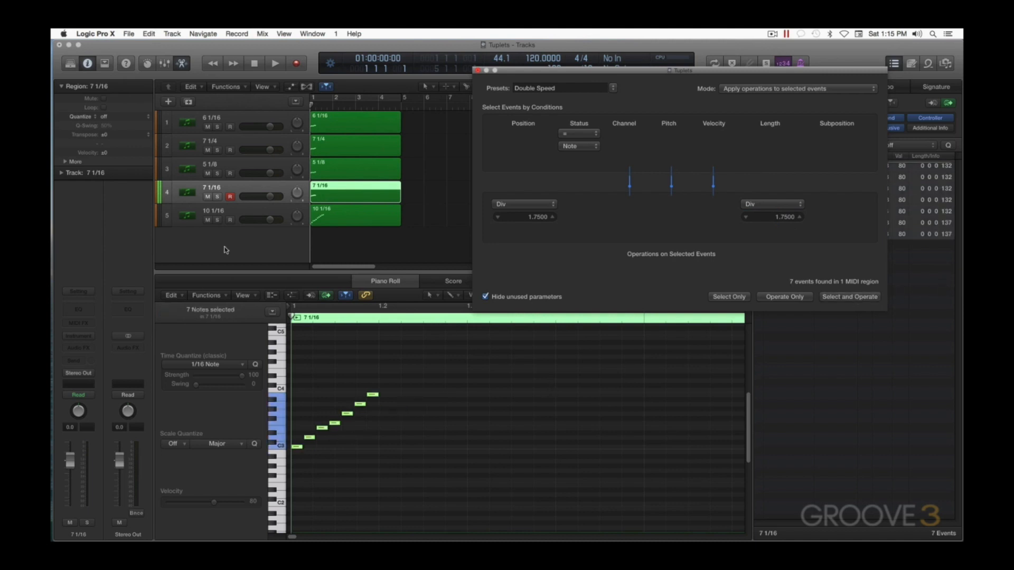
# Step: Divide the note positions and lengths of the 10 1/16 region by 2.5 with the transform
pyautogui.click(244, 210)
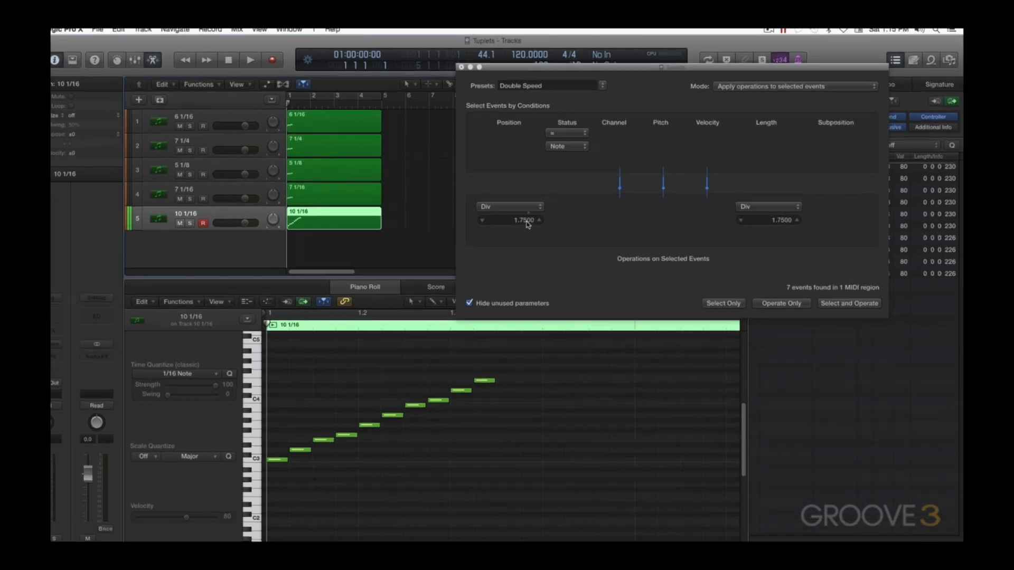
pyautogui.doubleClick(527, 221)
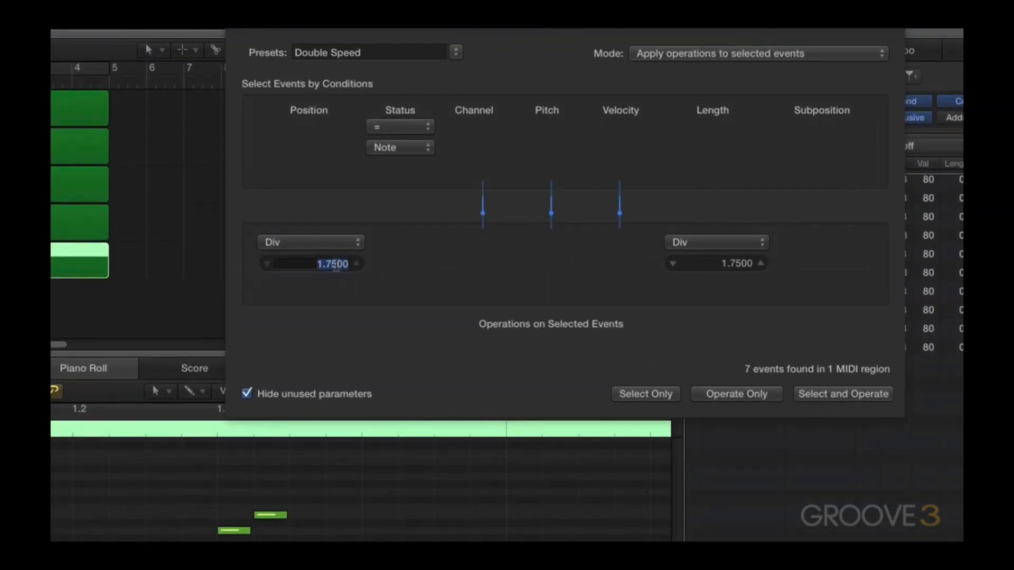
pyautogui.write('2.5')
pyautogui.press('Return')
pyautogui.doubleClick(740, 264)
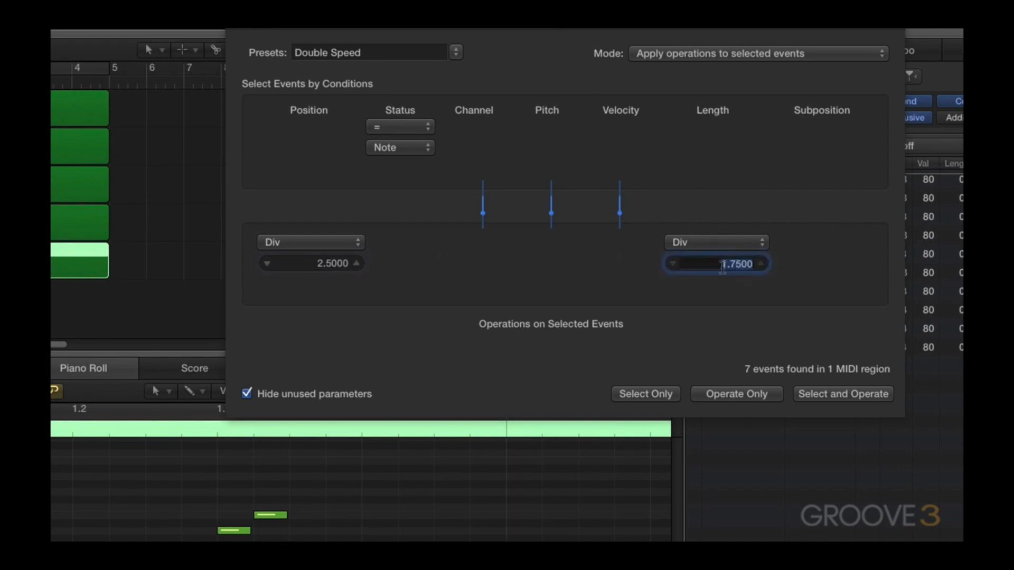
pyautogui.write('2.5')
pyautogui.press('Return')
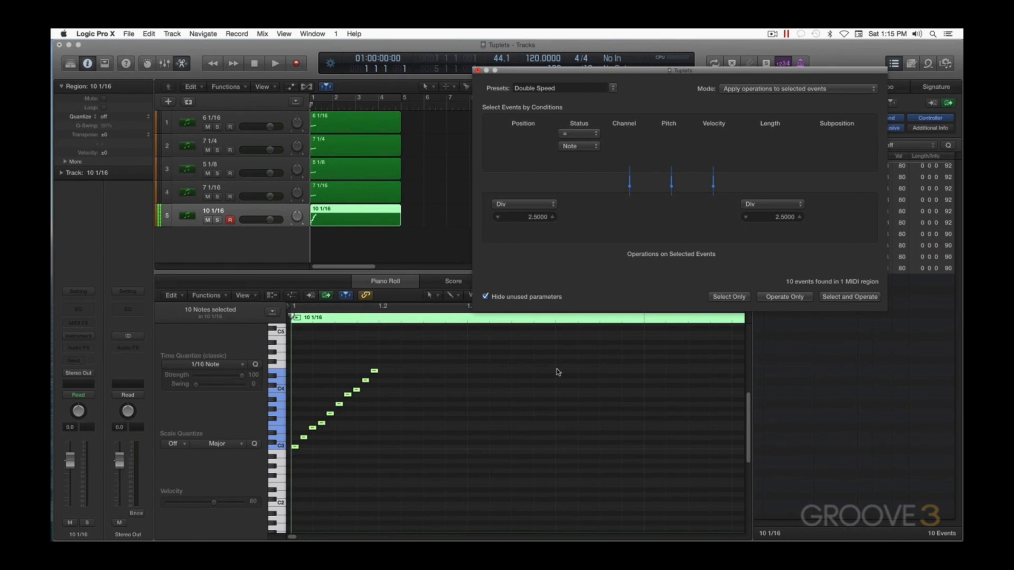
# Step: In the Score, insert a 10:8 thirty-second-note tuplet at the first note of the 10 1/16 region
pyautogui.press('n')
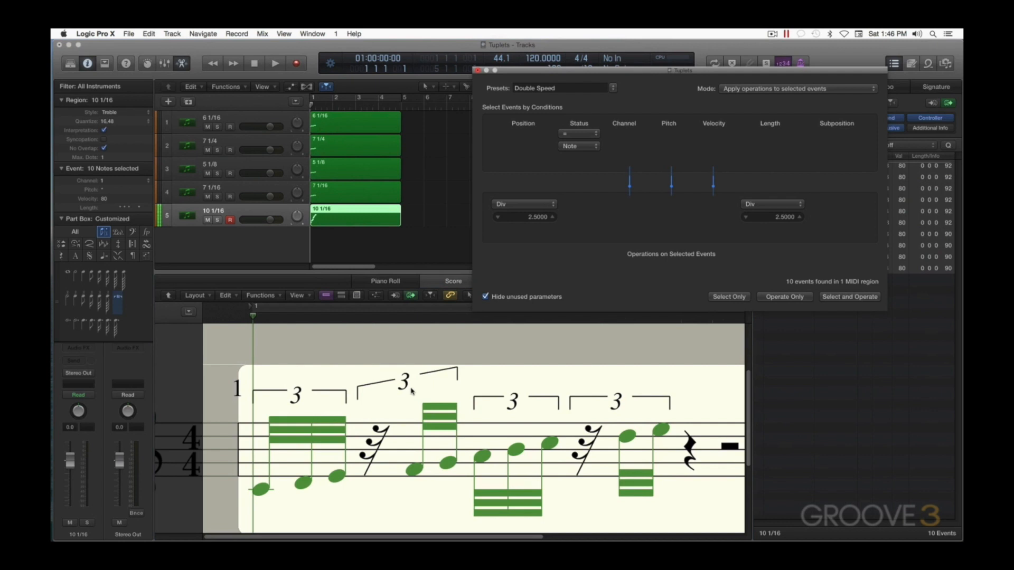
pyautogui.click(412, 391)
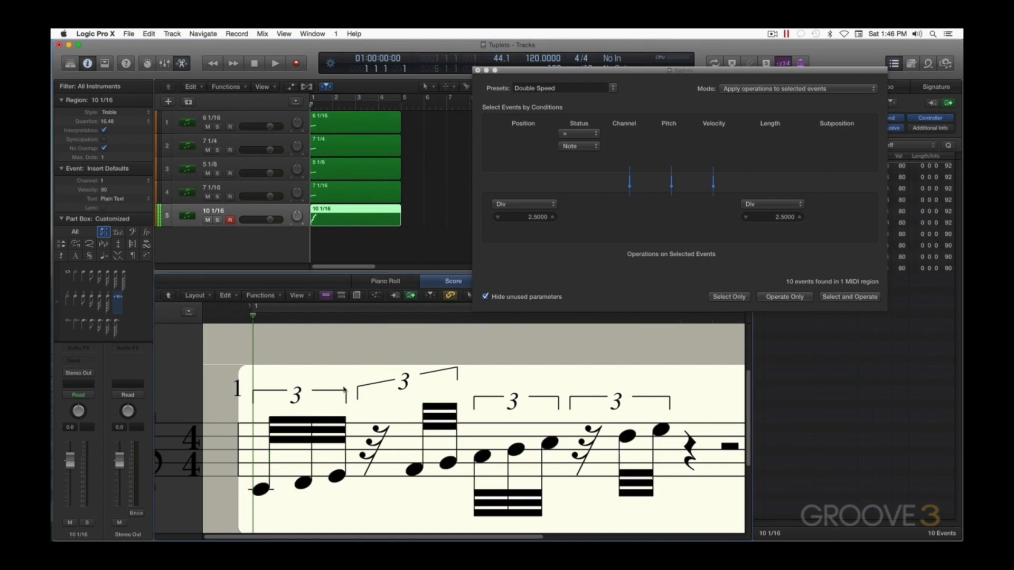
pyautogui.click(272, 396)
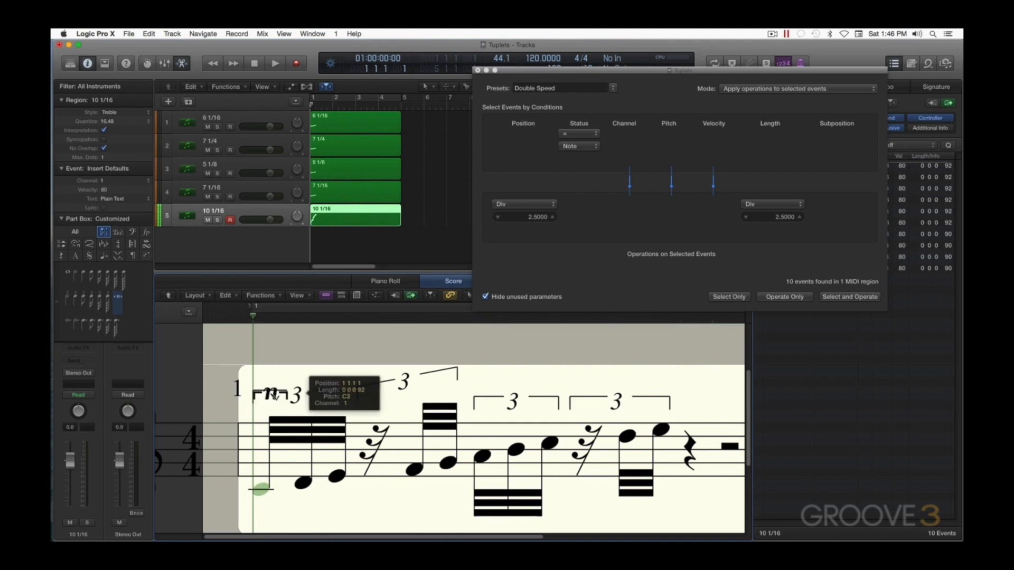
pyautogui.doubleClick(272, 396)
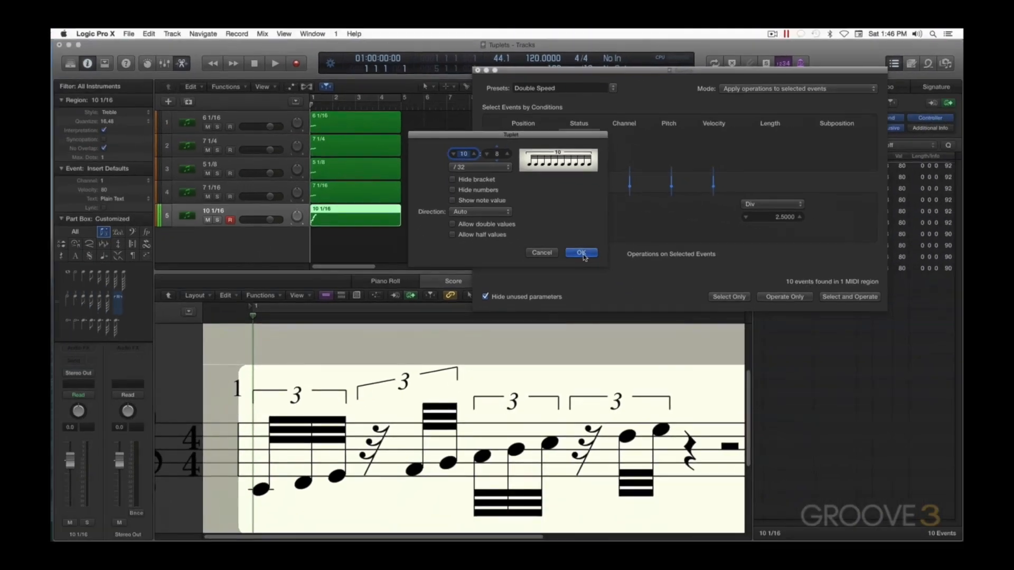
pyautogui.click(622, 363)
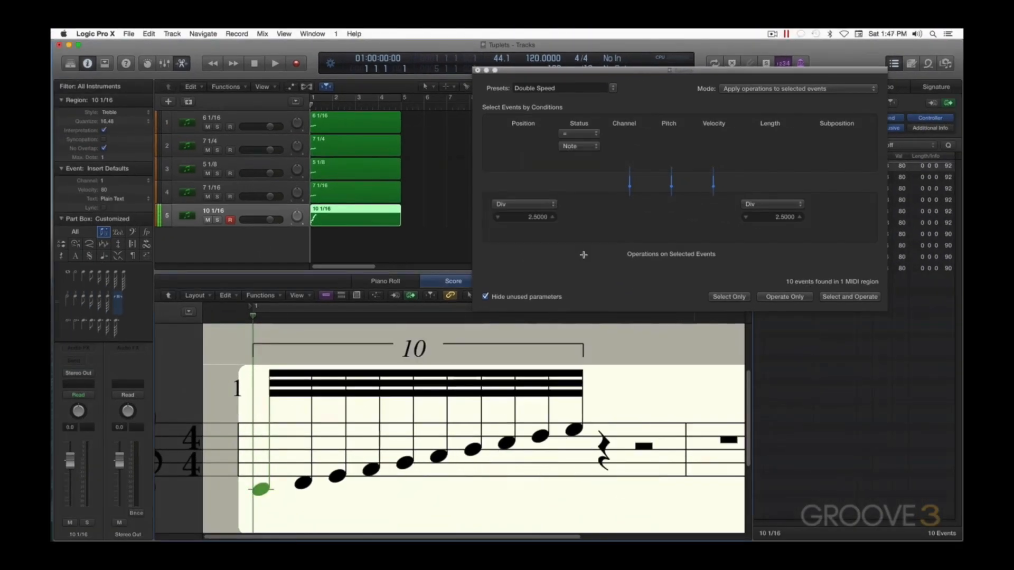